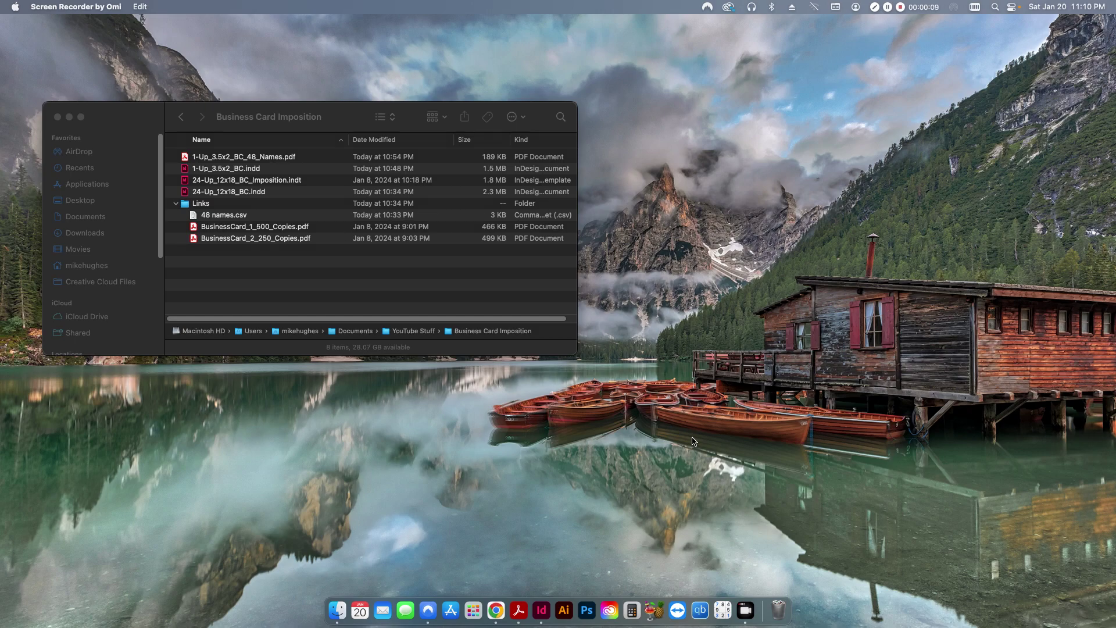
# Open the 24-Up_12x18_BC_Imposition.indt template from the Business Card Imposition folder and view its front and back pages
pyautogui.click(403, 258)
pyautogui.click(270, 182)
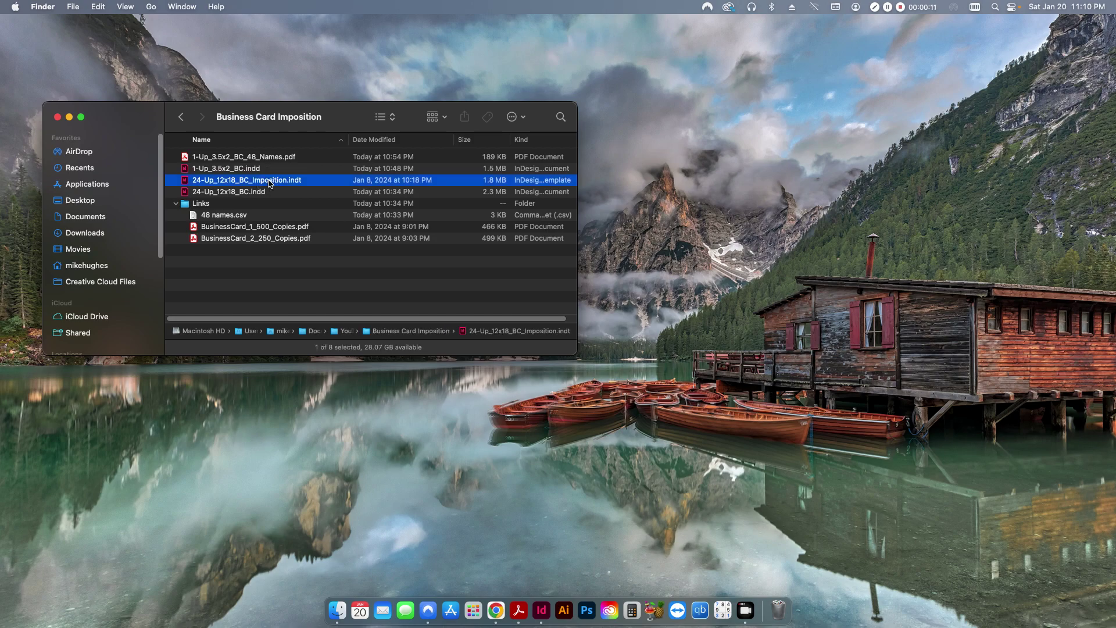
pyautogui.doubleClick(270, 182)
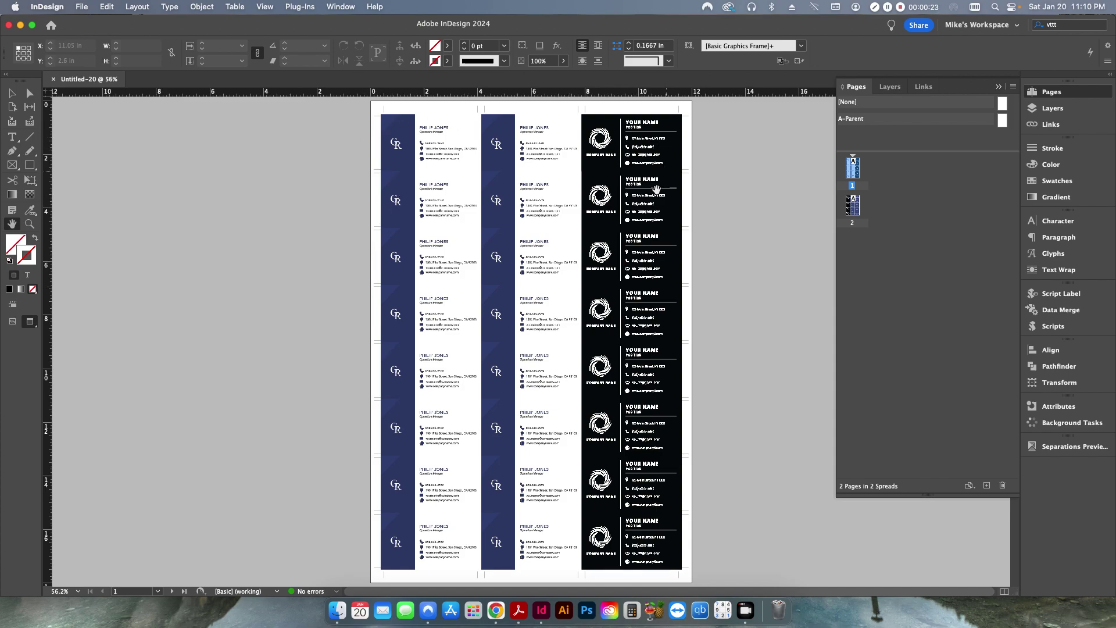
pyautogui.click(171, 591)
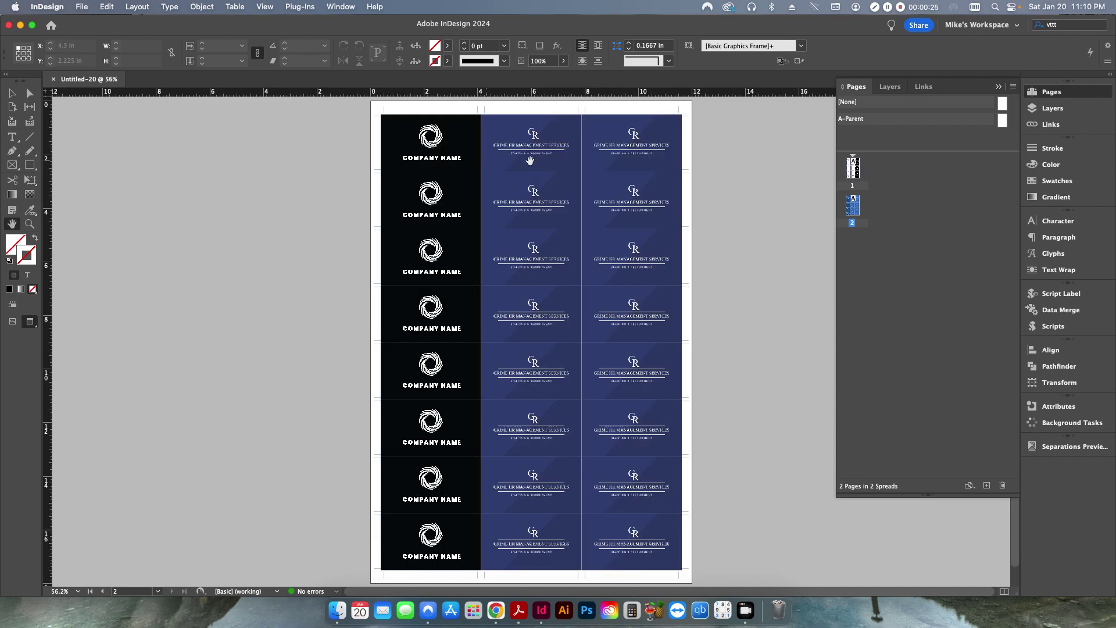
pyautogui.click(102, 591)
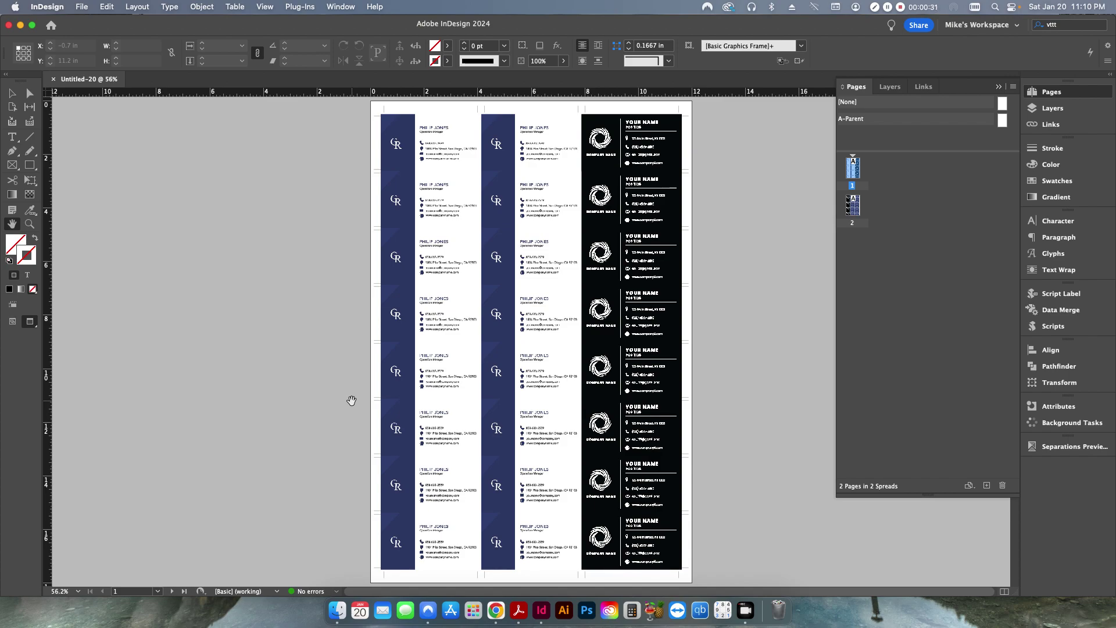
# Close the 24-up imposition template and return to the Business Card Imposition folder in Finder
pyautogui.press('super+w')
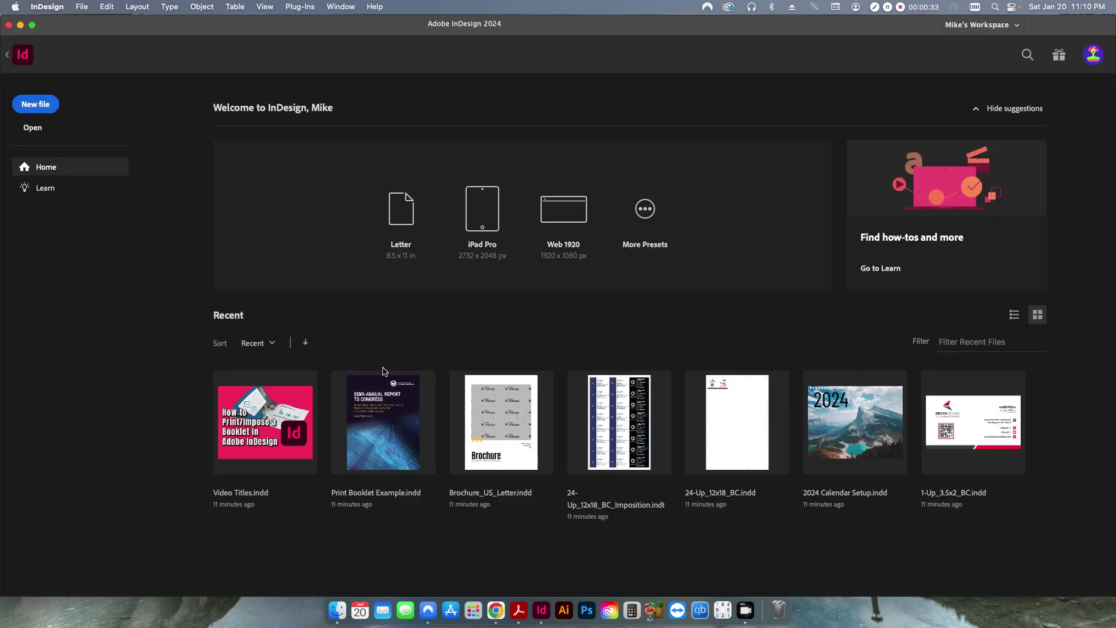
pyautogui.press('super+h')
pyautogui.click(308, 282)
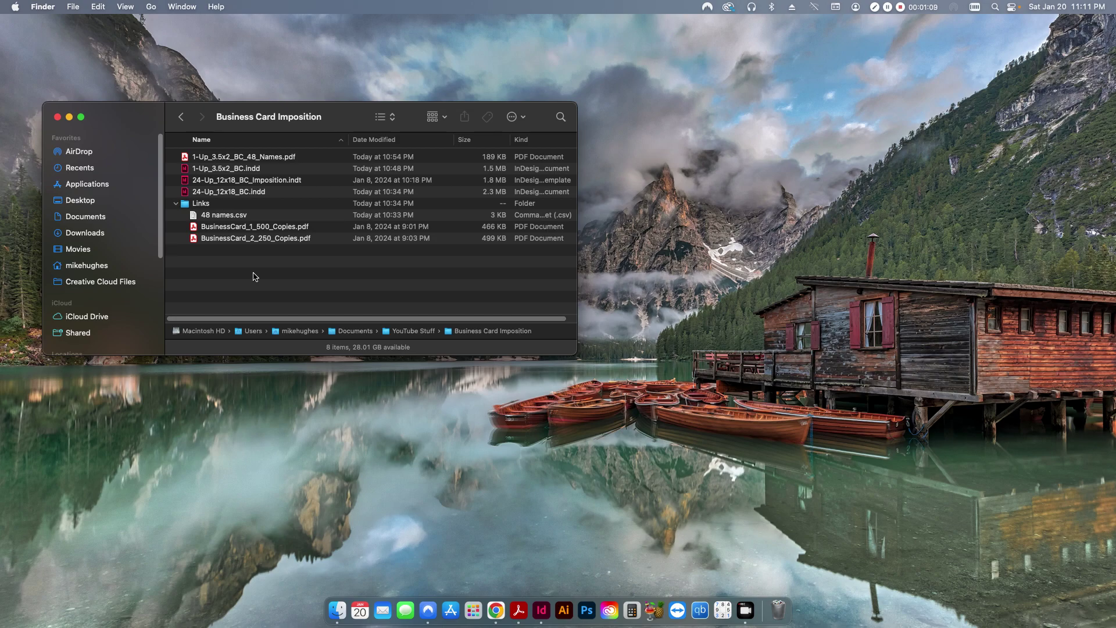
# Preview 48 names.csv from the Links folder to review its columns and records, and close the preview
pyautogui.click(226, 215)
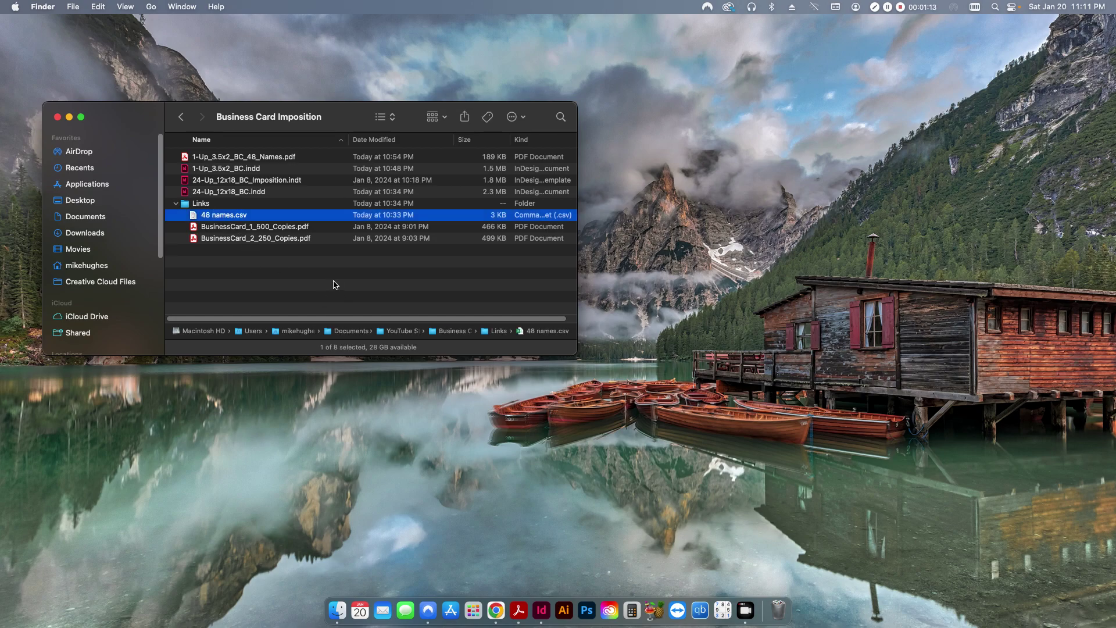
pyautogui.press('space')
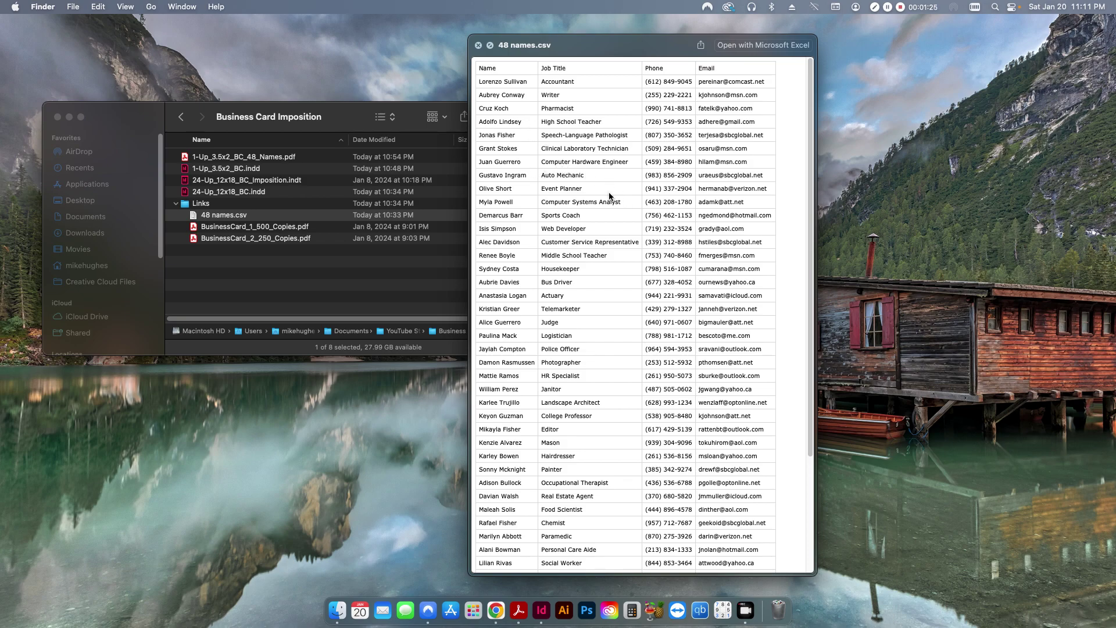
pyautogui.click(478, 46)
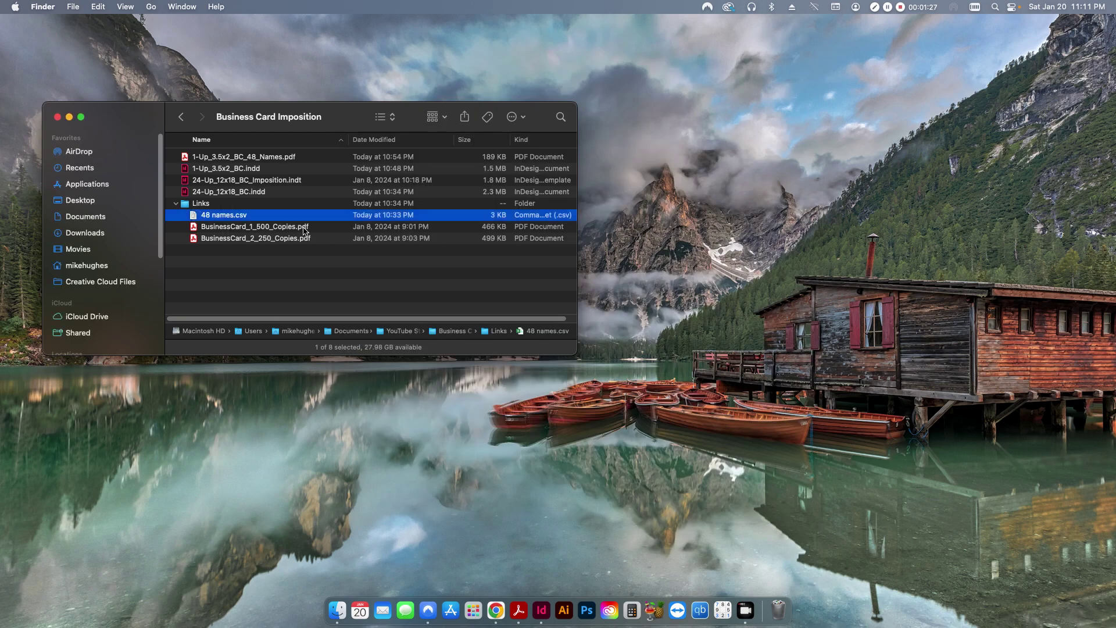
pyautogui.click(288, 250)
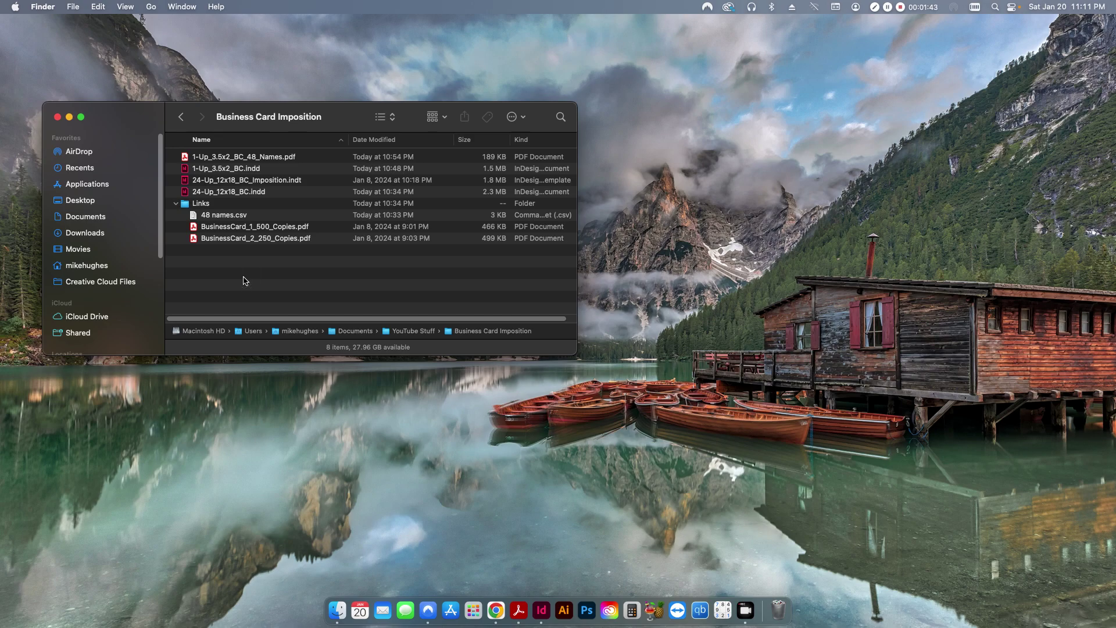
# Open 1-Up_3.5x2_BC.indd in InDesign and collapse the page overview covering the card
pyautogui.click(229, 172)
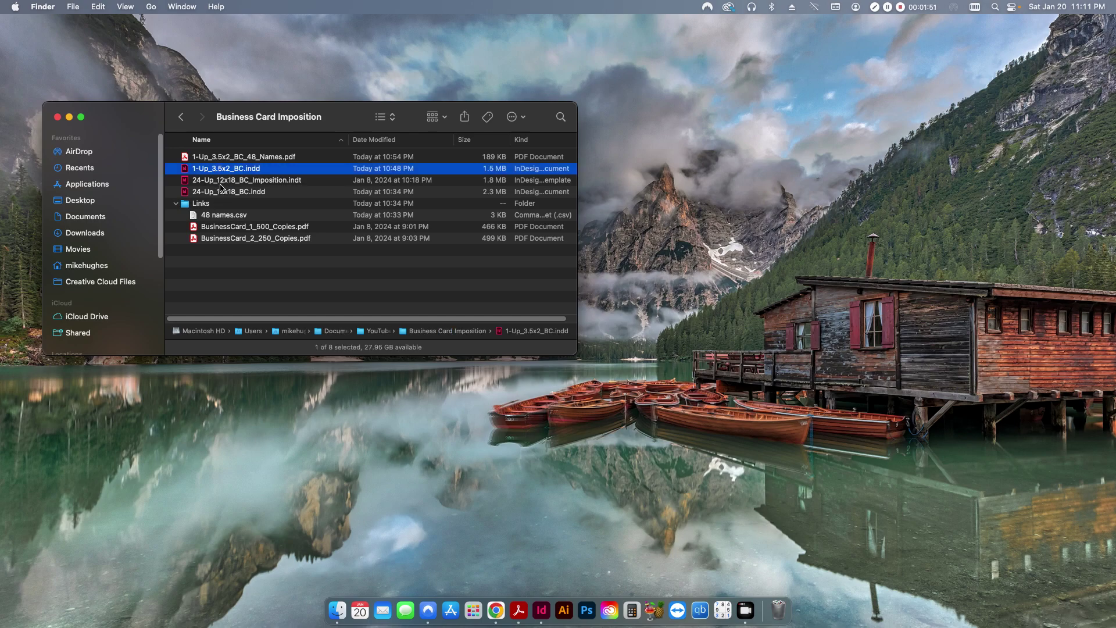
pyautogui.click(221, 191)
pyautogui.click(230, 272)
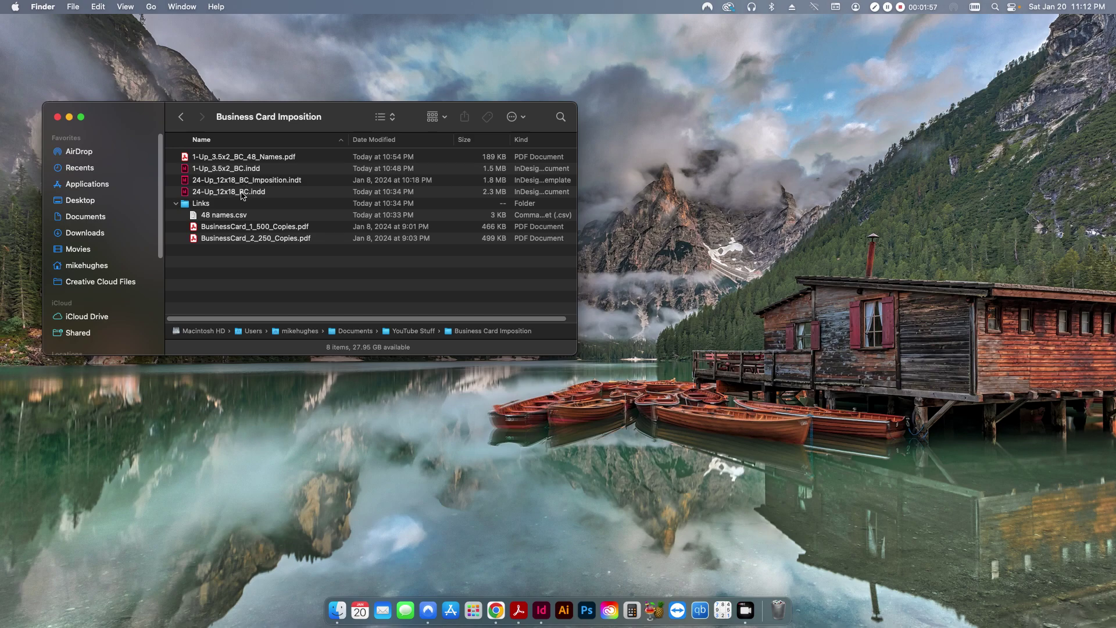
pyautogui.doubleClick(234, 169)
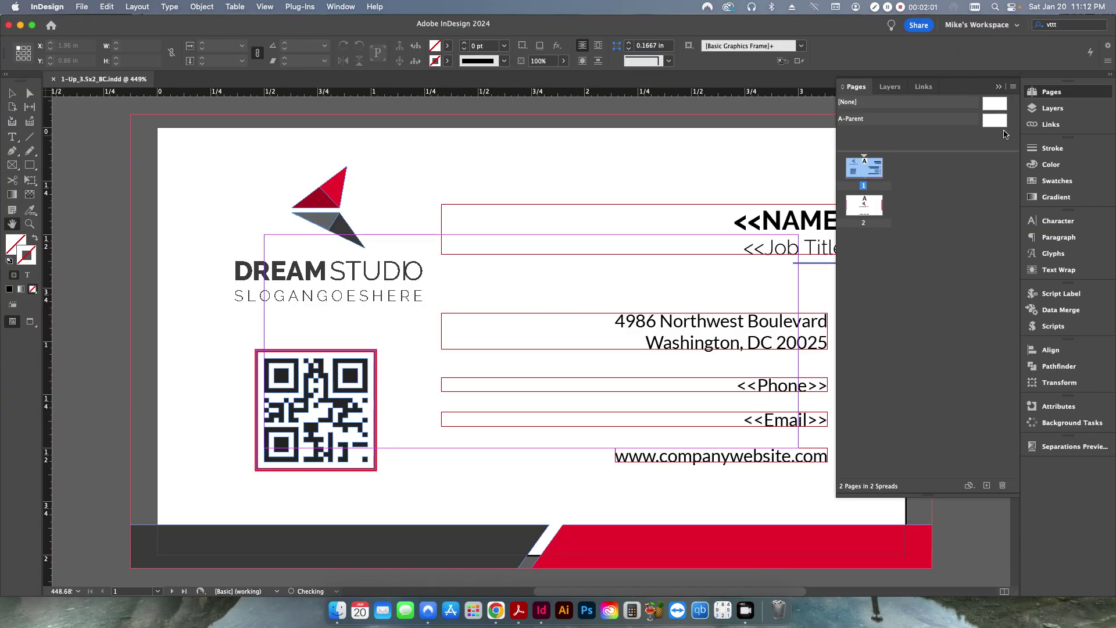
pyautogui.click(999, 86)
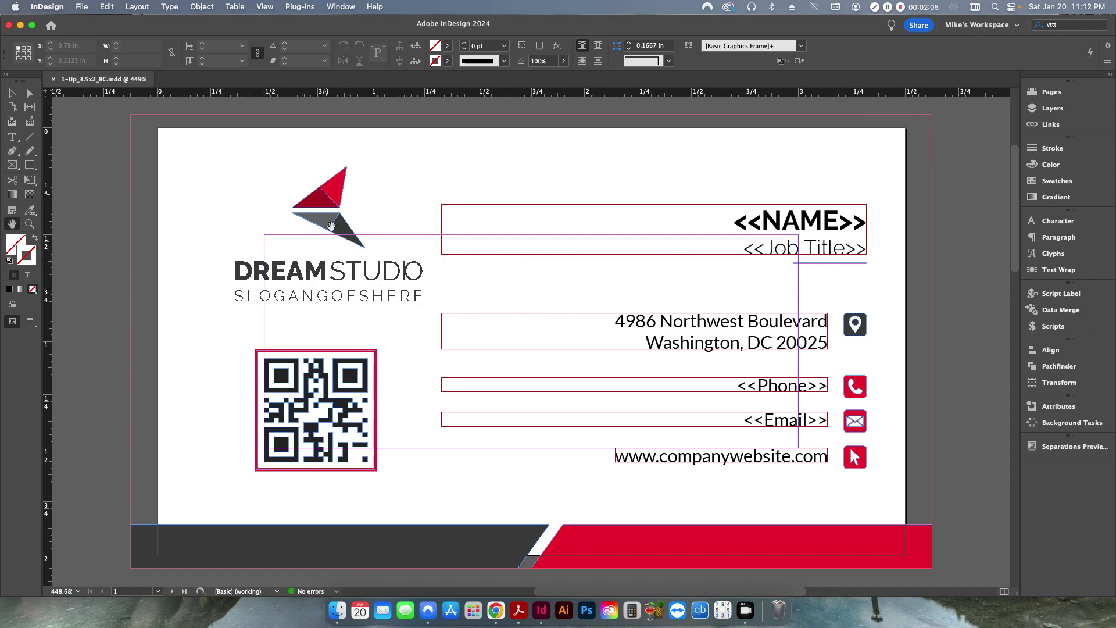
# View the back page of the business card, return to the front, and check the project files in Finder
pyautogui.click(171, 591)
pyautogui.click(103, 591)
pyautogui.click(337, 610)
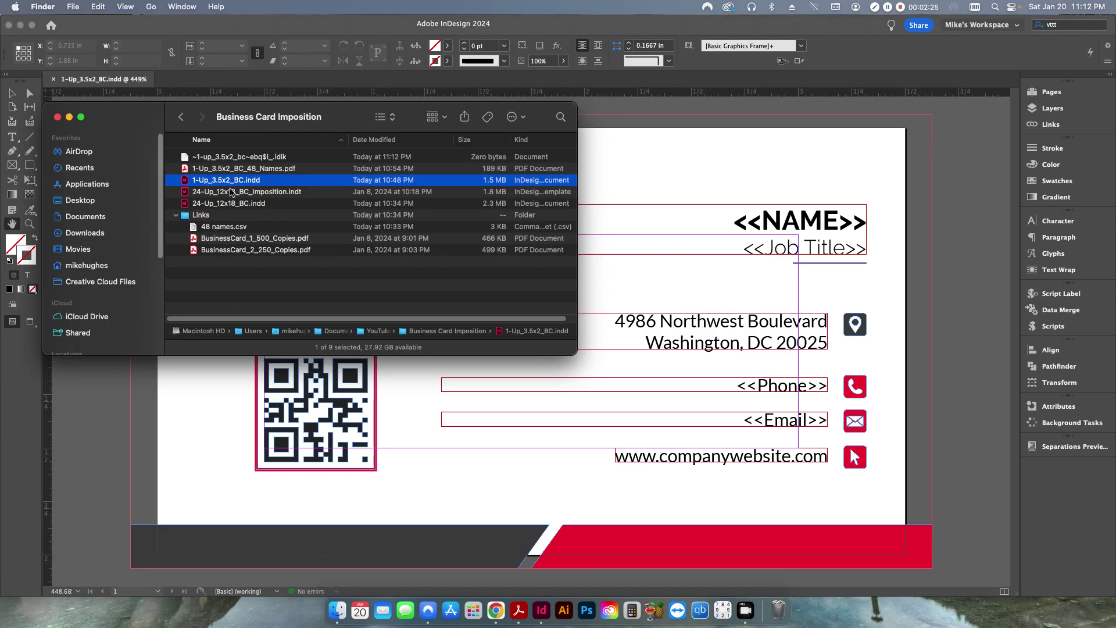
pyautogui.click(117, 388)
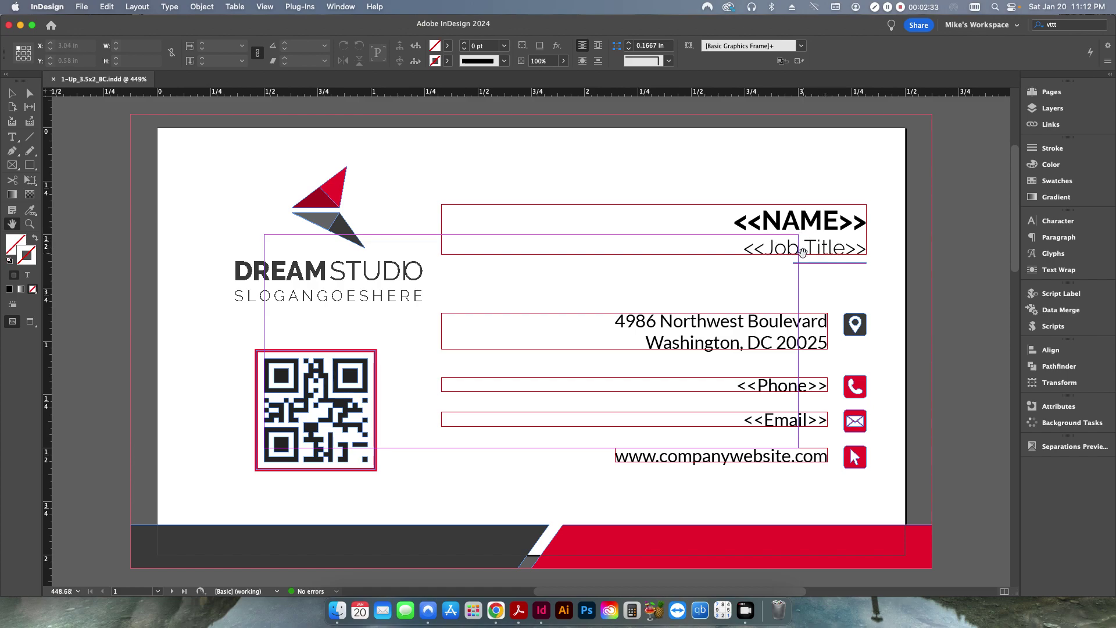
# Show the card's Data Merge fields and source options, and locate the linked 48 names.csv file in Finder
pyautogui.click(1053, 310)
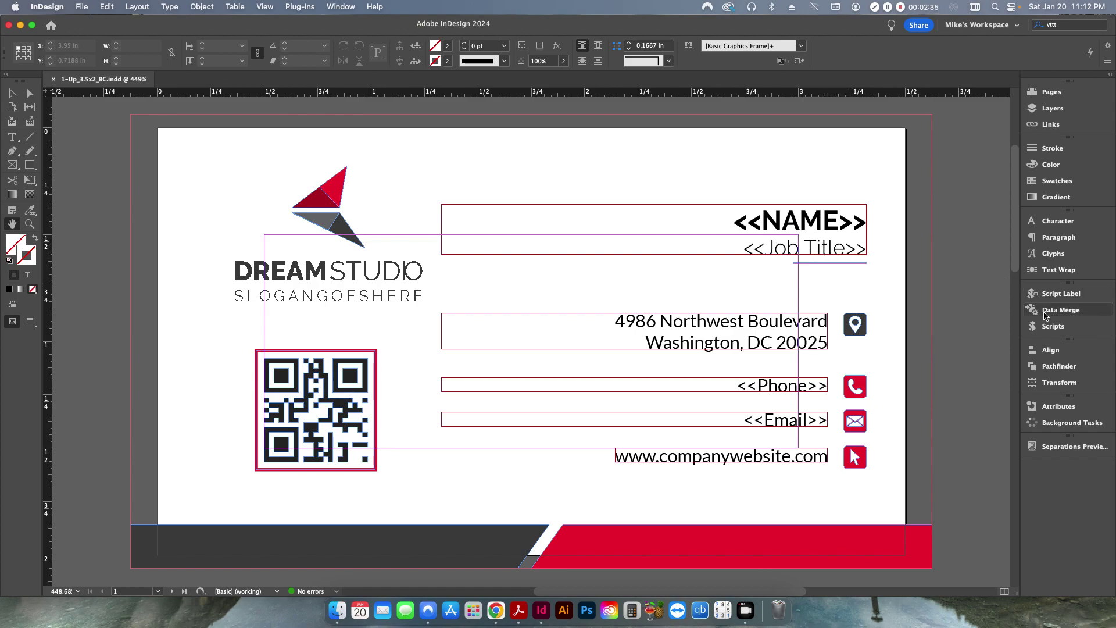
pyautogui.click(1012, 289)
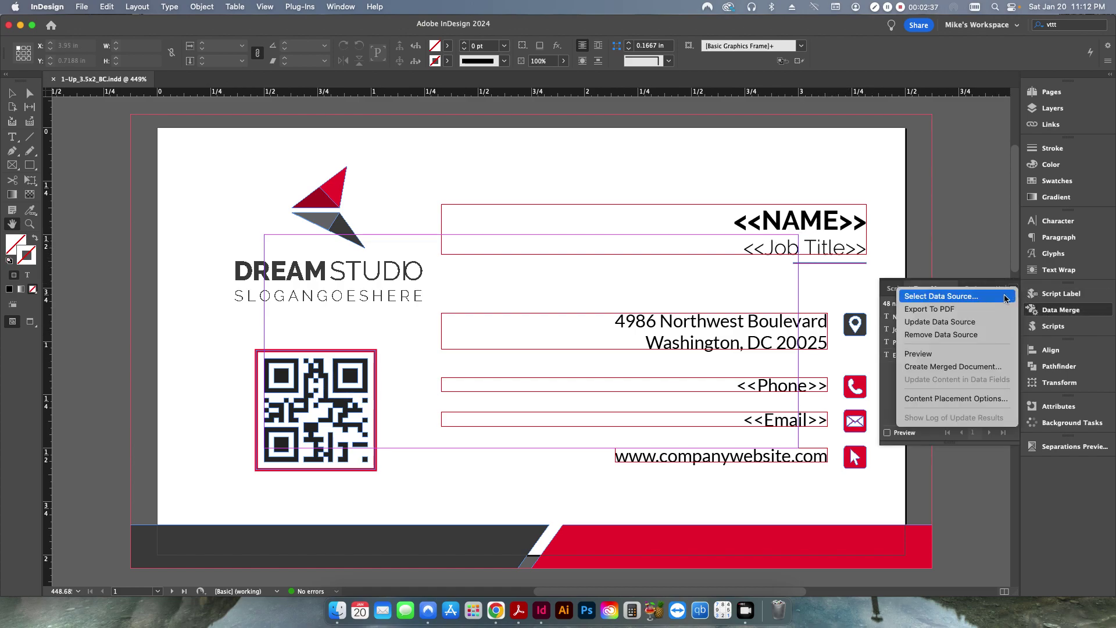
pyautogui.click(879, 378)
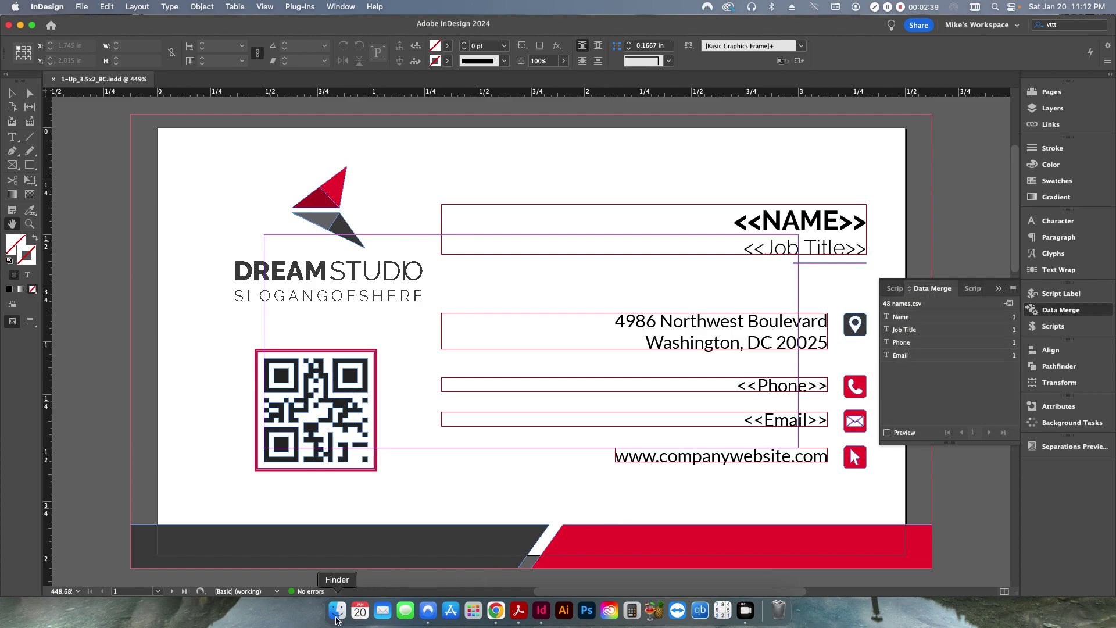
pyautogui.click(337, 609)
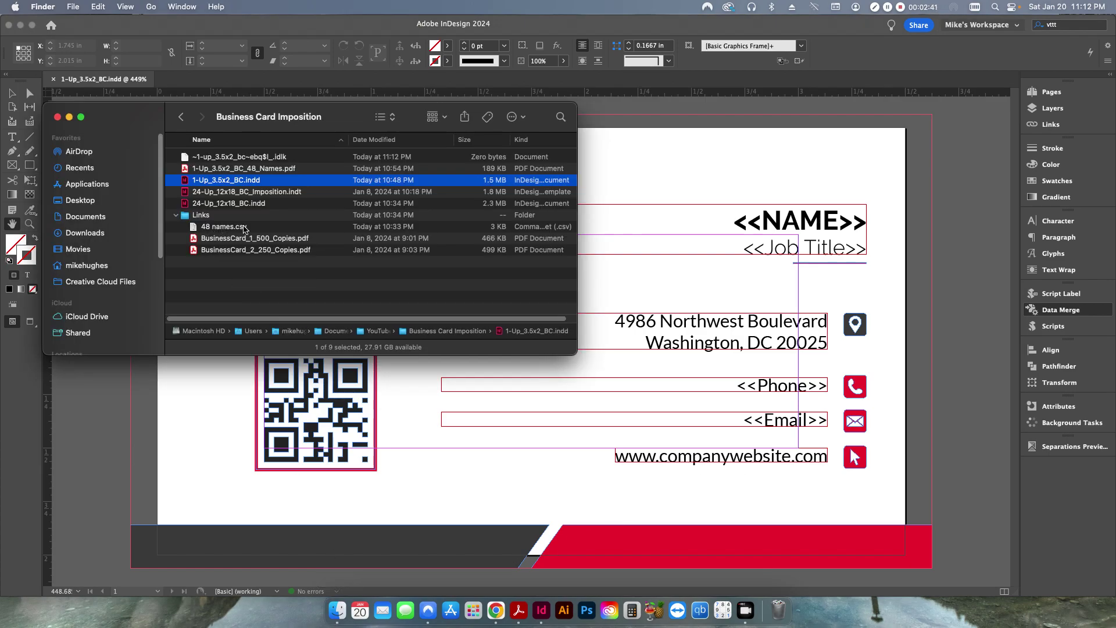
pyautogui.click(103, 405)
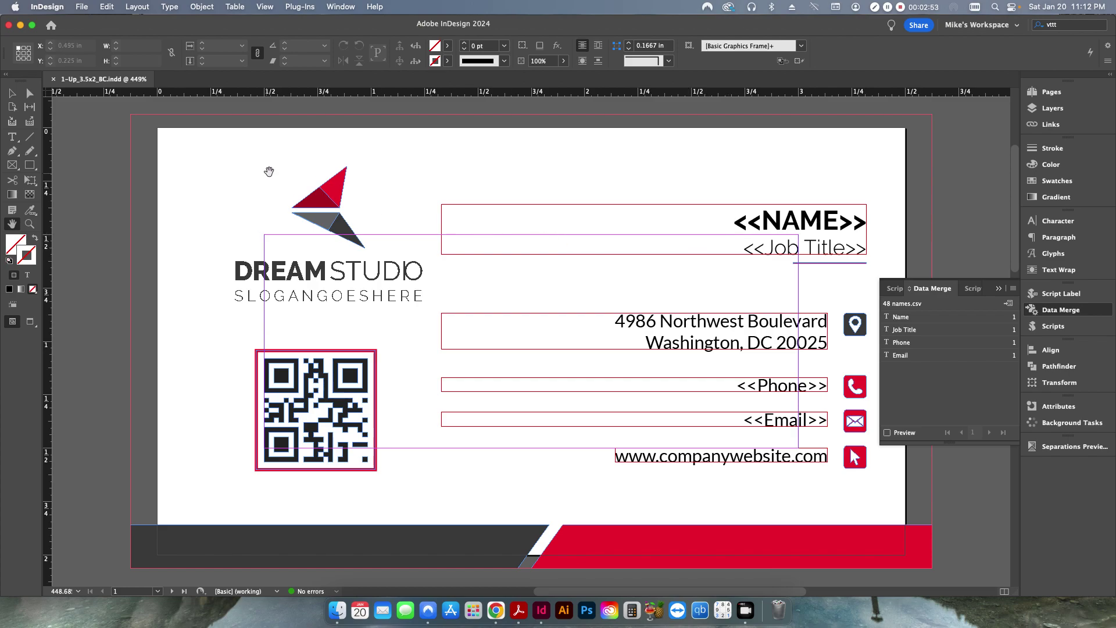
# Select the <<NAME>> placeholder text on the card to check its linked data field, and deselect it
pyautogui.click(22, 138)
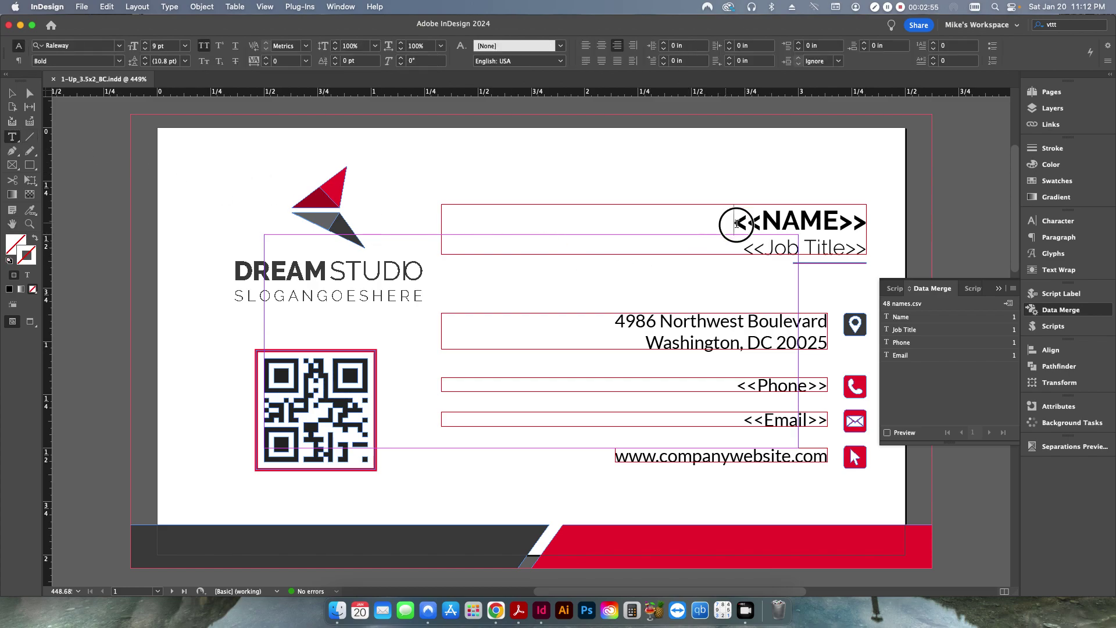
pyautogui.moveTo(736, 221); pyautogui.dragTo(866, 221)
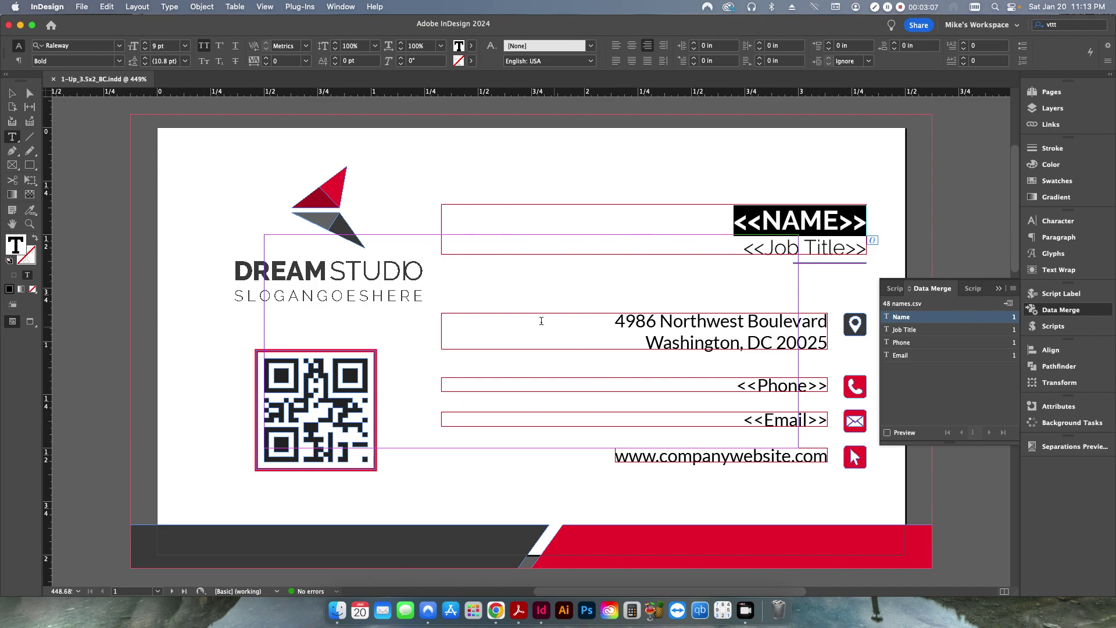
pyautogui.click(113, 175)
pyautogui.press('v')
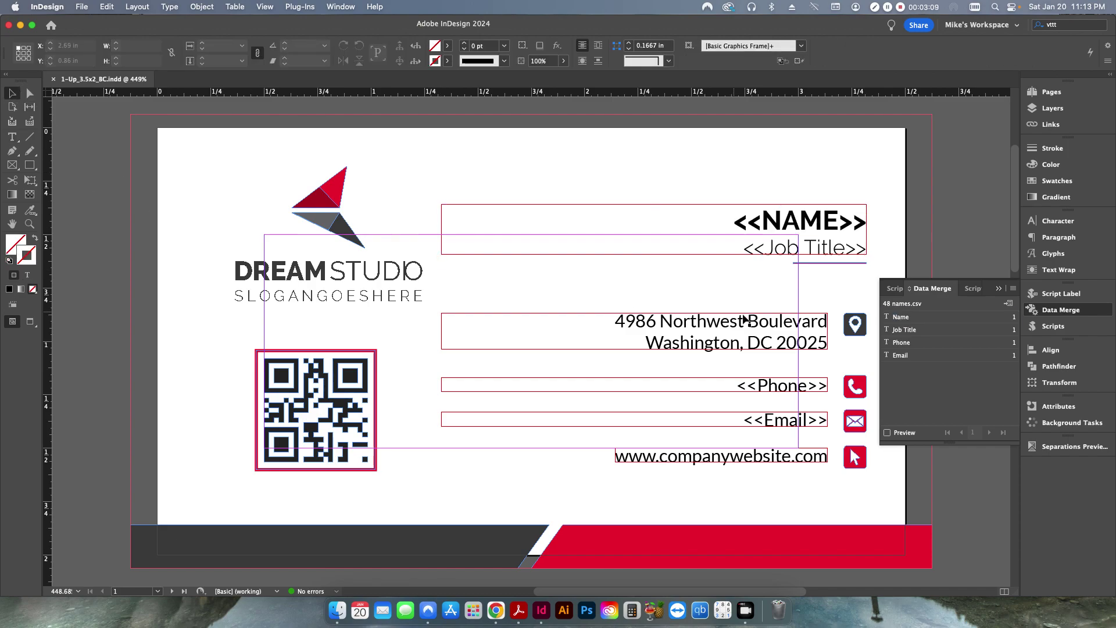
# Preview the merged data on the card, step through records 1 to 7, and turn the preview off
pyautogui.click(887, 433)
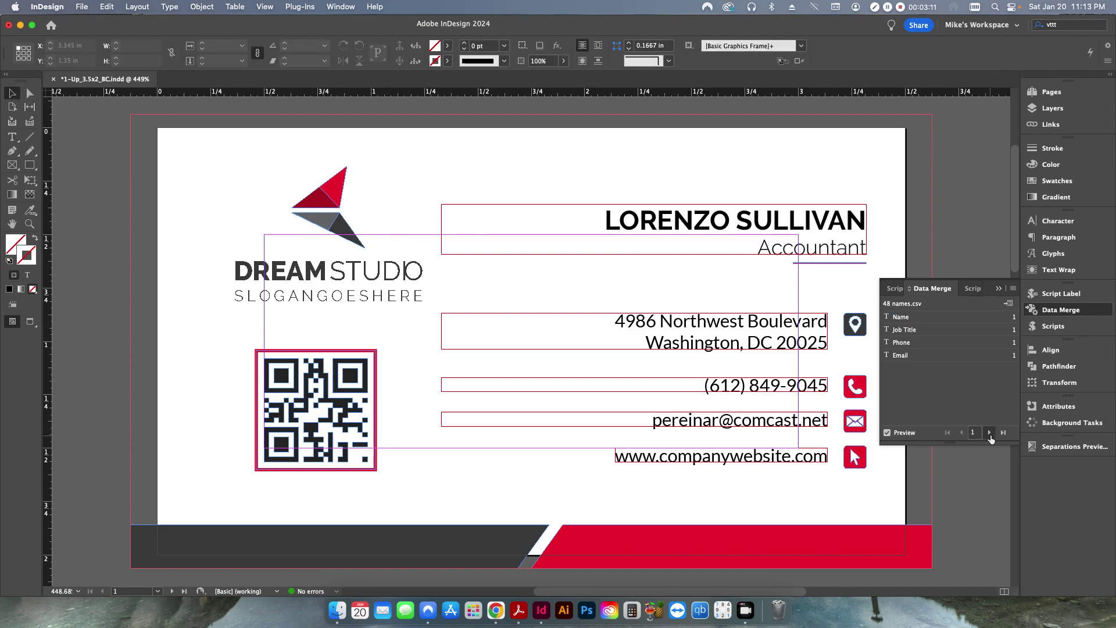
pyautogui.click(987, 433)
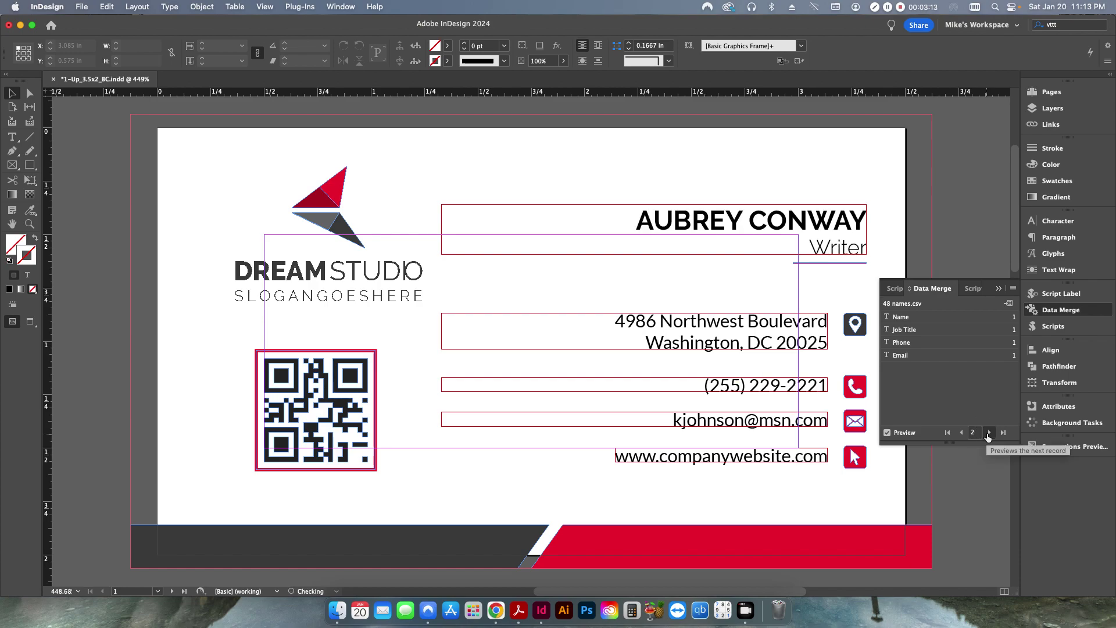
pyautogui.click(988, 433)
pyautogui.click(987, 433)
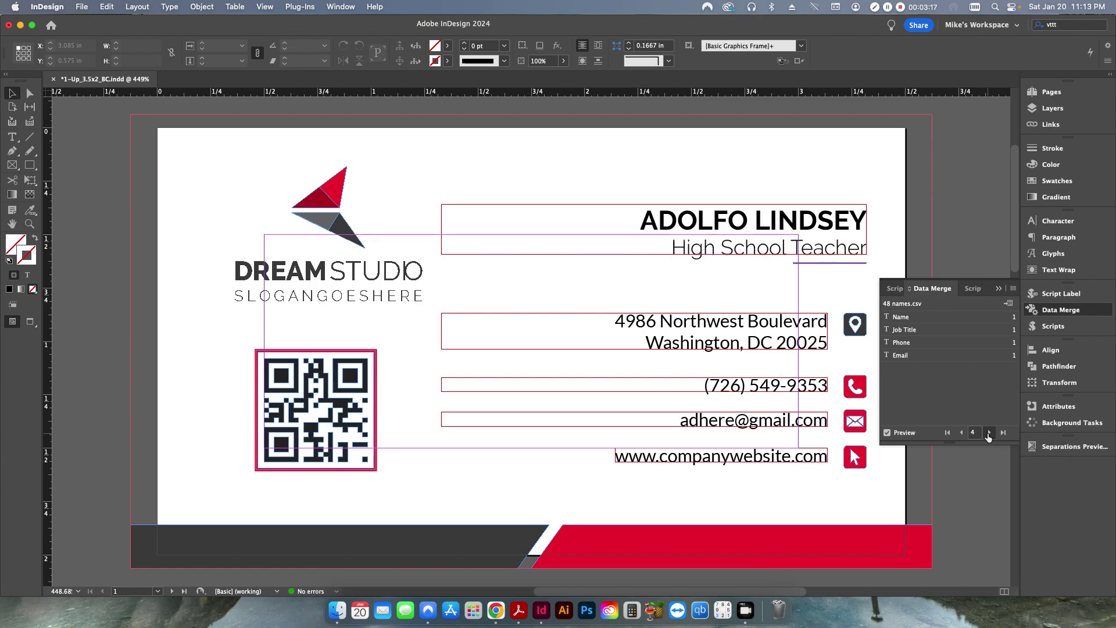
pyautogui.click(987, 432)
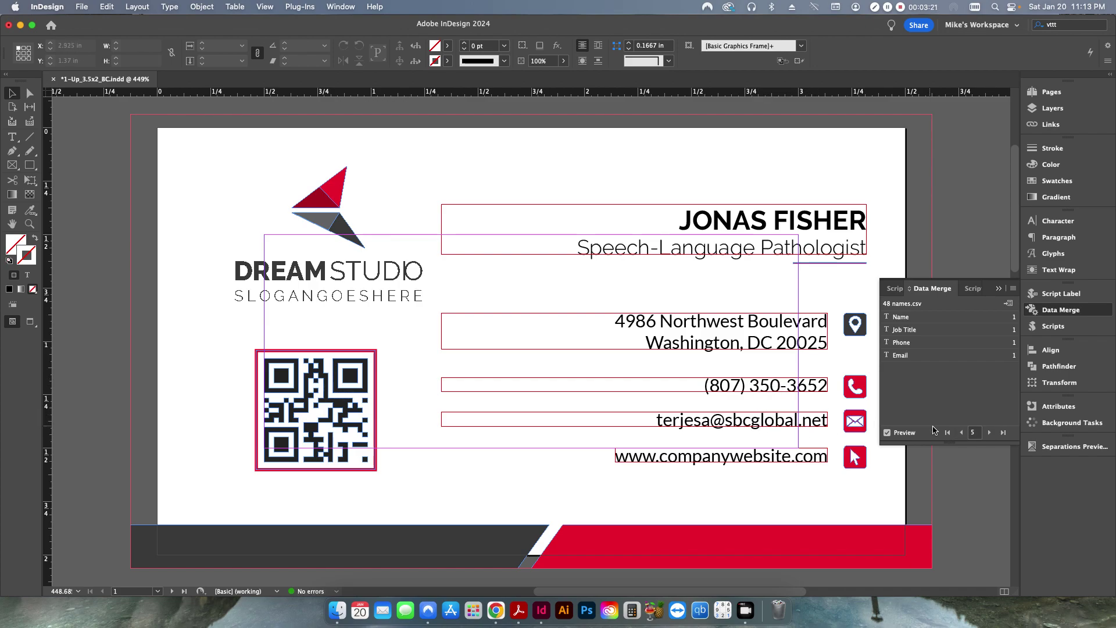
pyautogui.click(988, 432)
pyautogui.click(988, 432)
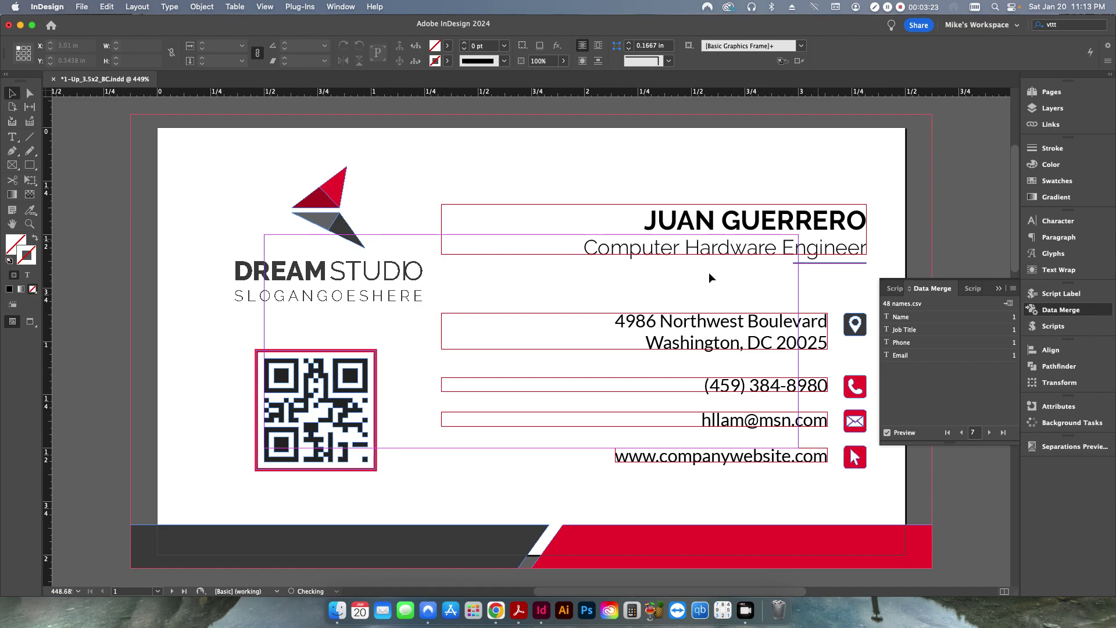
pyautogui.click(888, 432)
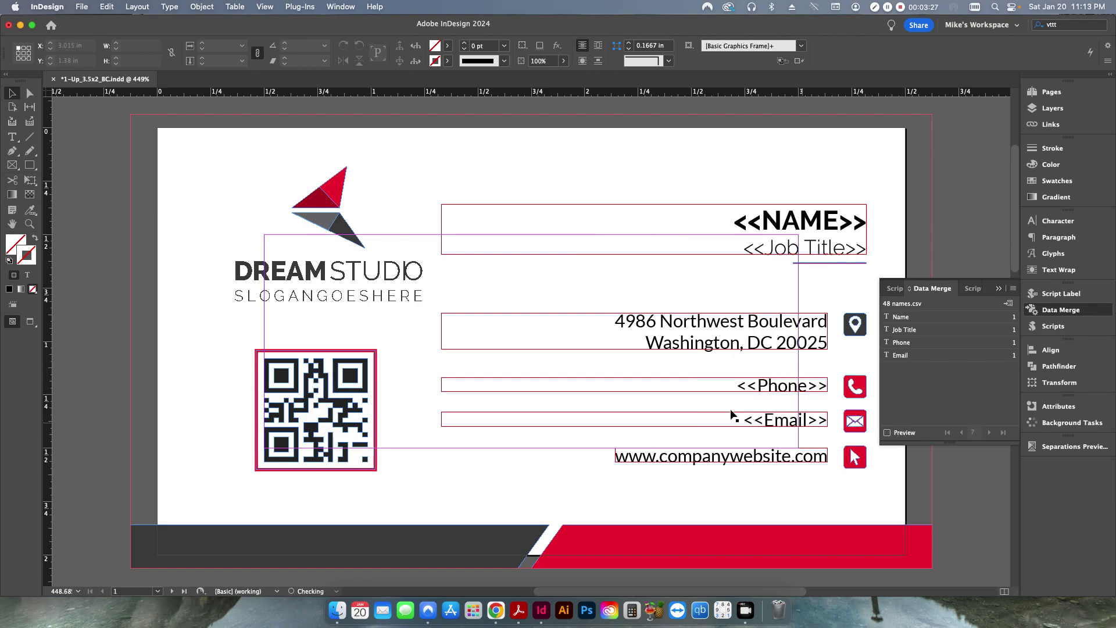
# Start a data merge export to PDF with all records and a single record per document page
pyautogui.click(1013, 290)
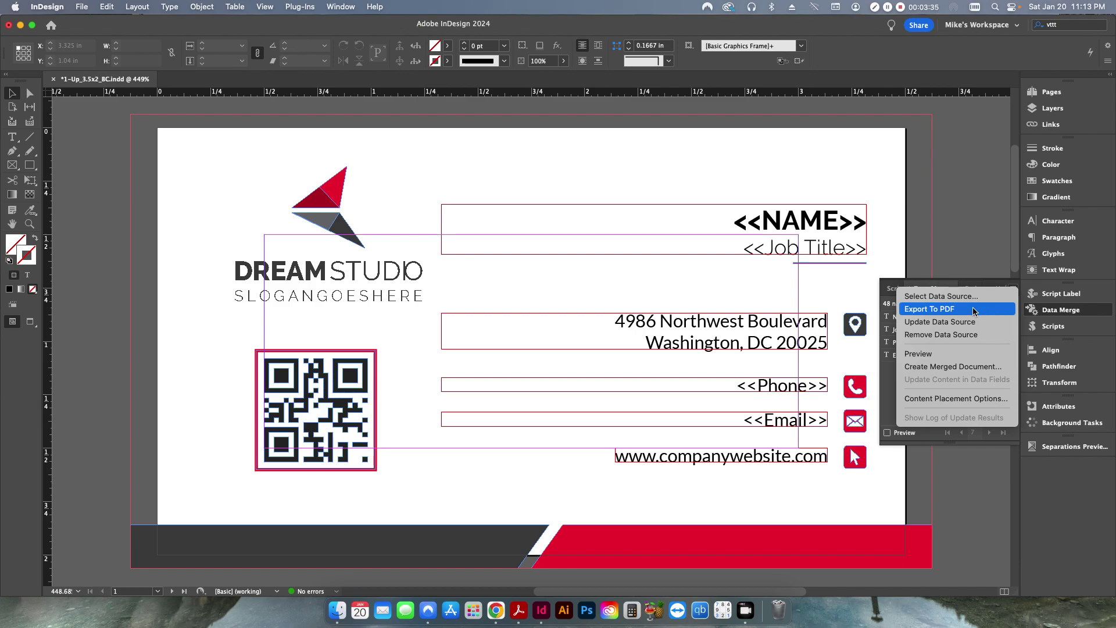
pyautogui.click(953, 366)
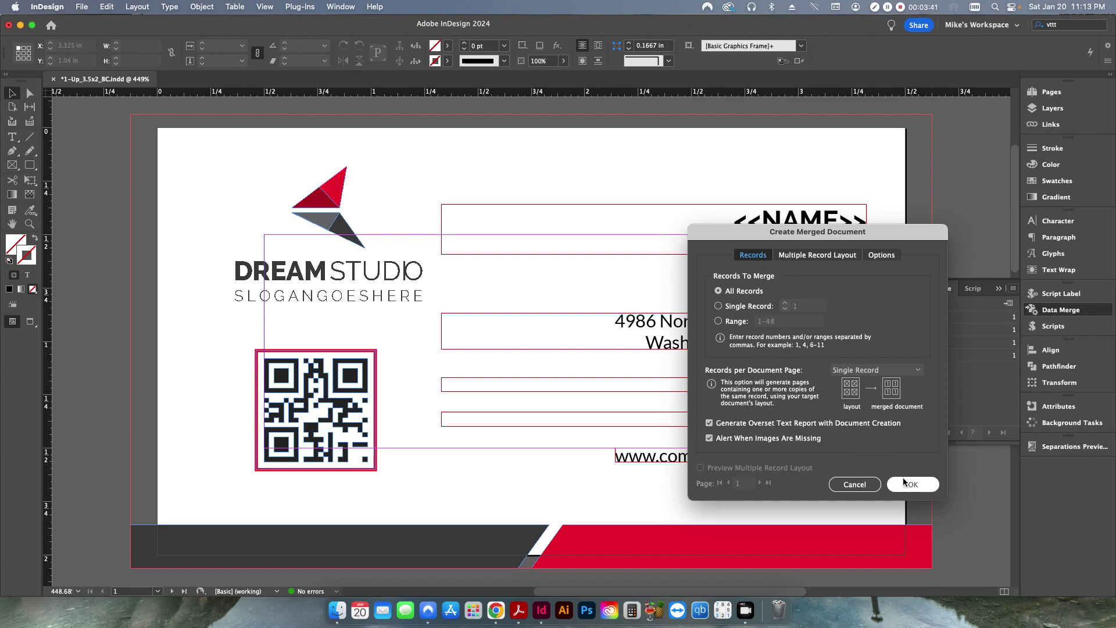
pyautogui.click(913, 484)
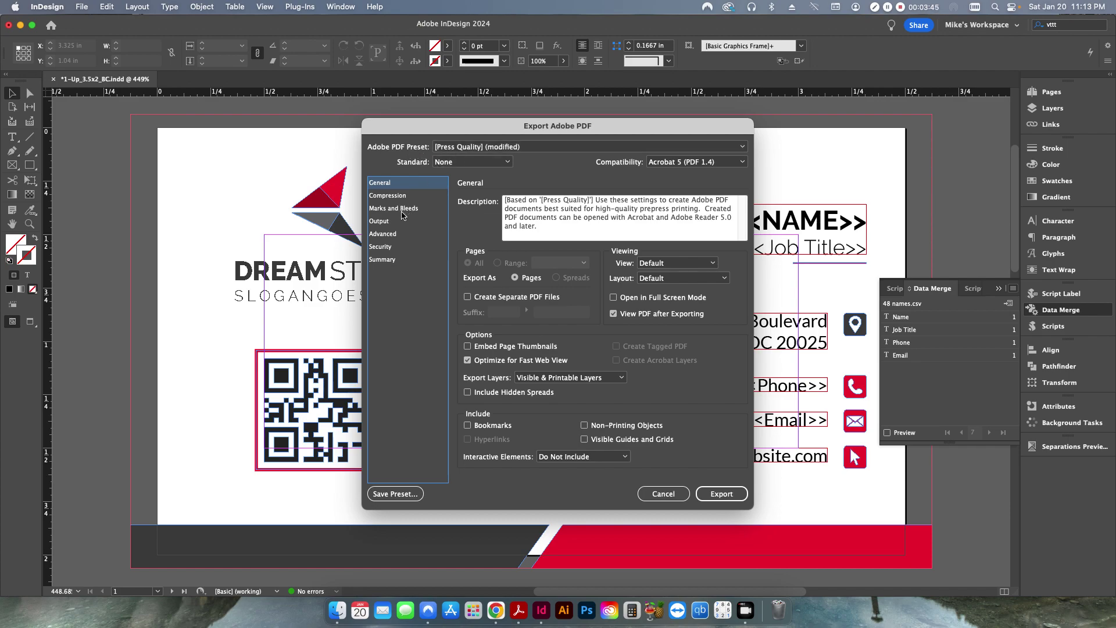
# Add crop marks to the PDF export and keep the document bleed settings
pyautogui.click(405, 208)
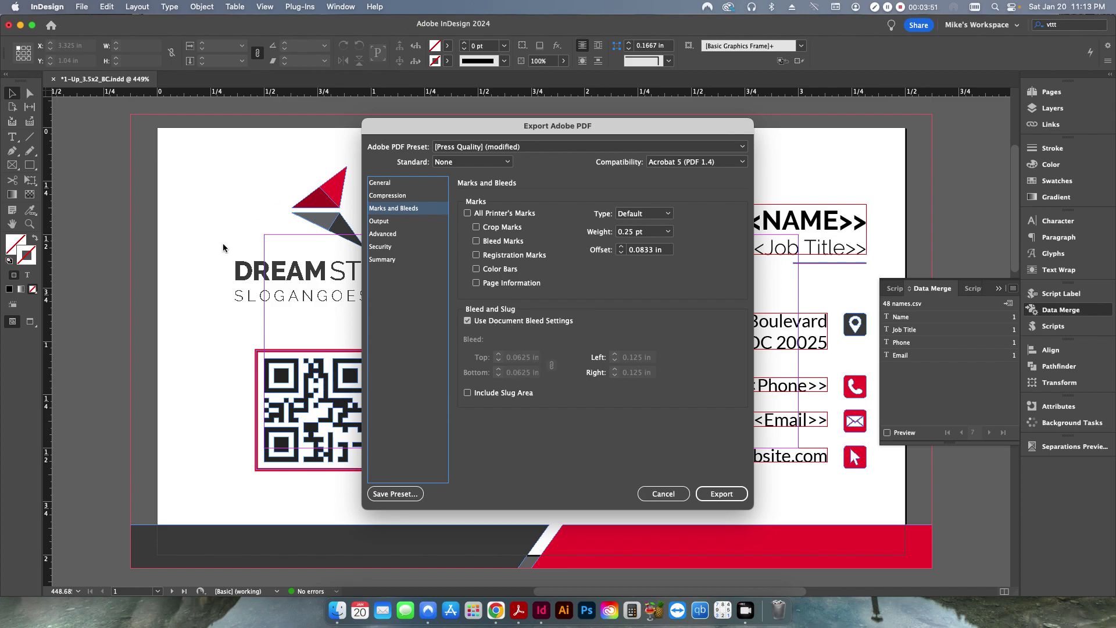
pyautogui.click(493, 228)
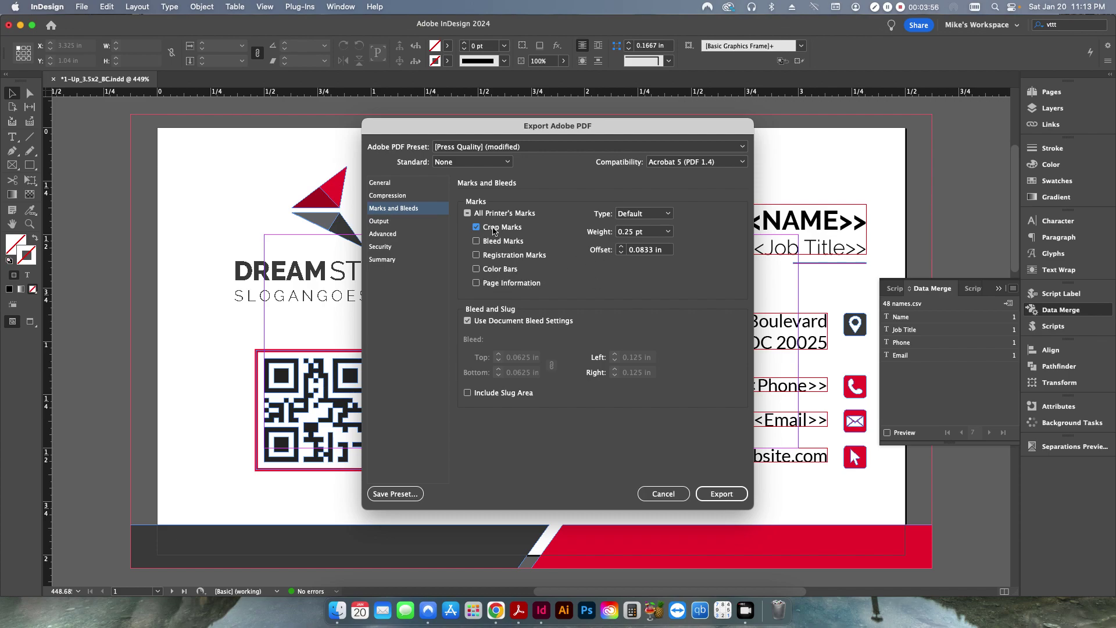
pyautogui.click(621, 247)
# Export the merged cards as a PDF named 1-Up_3.5x2_BC_48Names in the Business Card Imposition folder
pyautogui.click(721, 493)
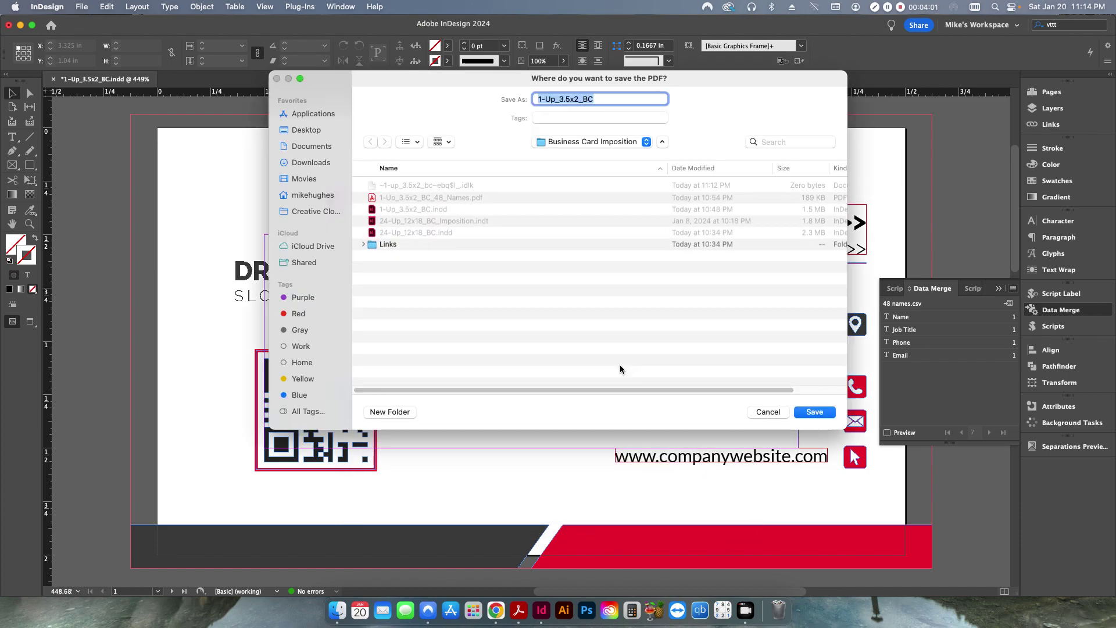
pyautogui.press('Right')
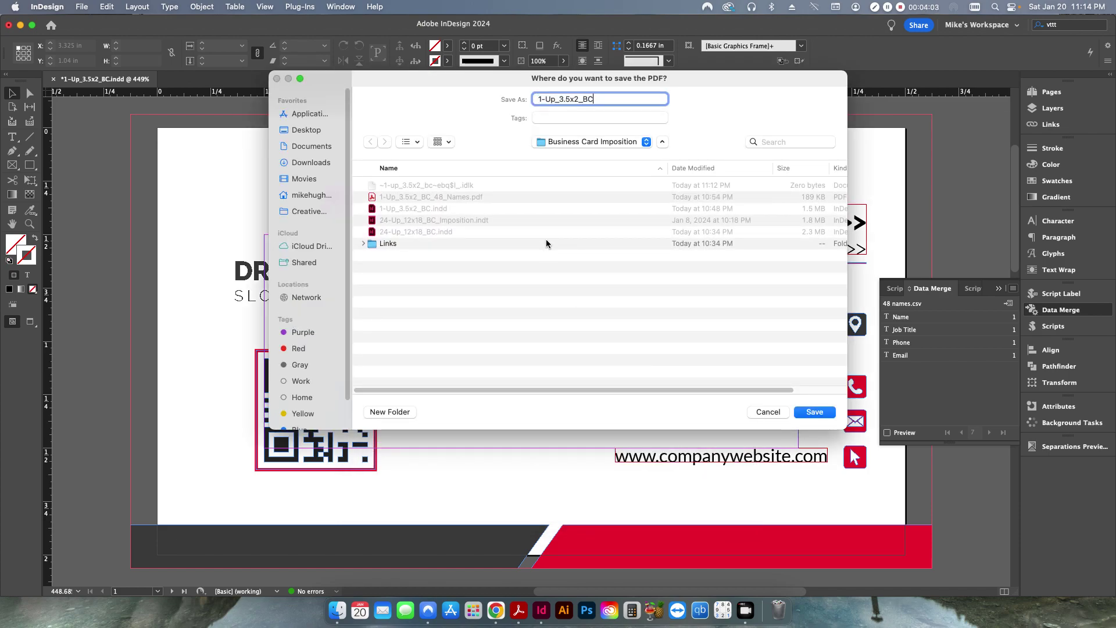
pyautogui.write('_48Names')
pyautogui.click(821, 414)
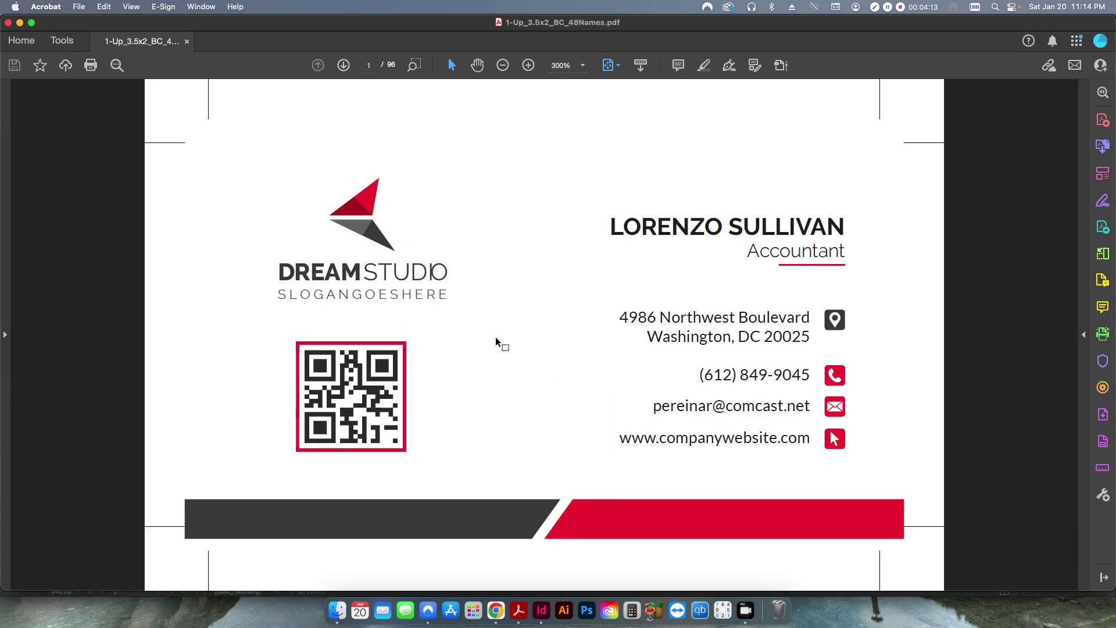
# Page forward and back through the exported PDF to check the merged card fronts and backs, ending on page 1
pyautogui.press('Right')
pyautogui.press('Right')
pyautogui.press('Right')
pyautogui.press('Right')
pyautogui.press('Right')
pyautogui.press('Right')
pyautogui.press('Right')
pyautogui.press('Right')
pyautogui.press('Right')
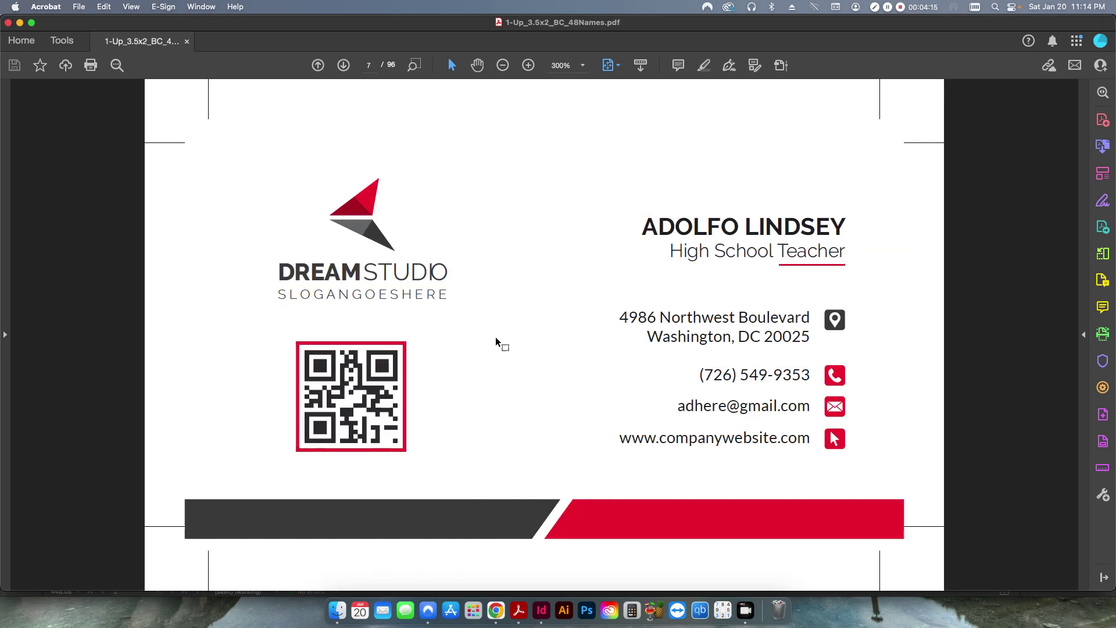
pyautogui.press('Right')
pyautogui.press('Right')
pyautogui.press('Right')
pyautogui.press('Right')
pyautogui.press('Right')
pyautogui.press('Right')
pyautogui.press('Right')
pyautogui.press('Right')
pyautogui.press('Right')
pyautogui.press('Right')
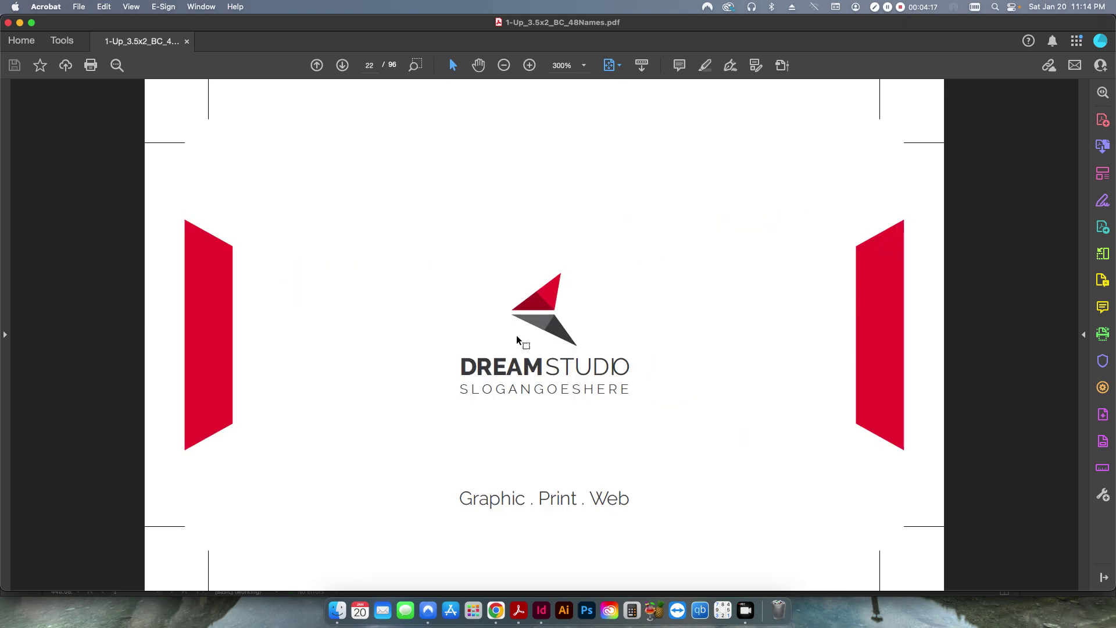
pyautogui.press('Left')
pyautogui.press('Left')
pyautogui.press('Left')
pyautogui.press('Left')
pyautogui.press('Left')
pyautogui.press('Left')
pyautogui.press('Left')
pyautogui.press('Left')
pyautogui.press('Left')
pyautogui.press('Left')
pyautogui.press('Left')
pyautogui.press('Left')
pyautogui.press('Left')
pyautogui.press('Left')
pyautogui.press('Left')
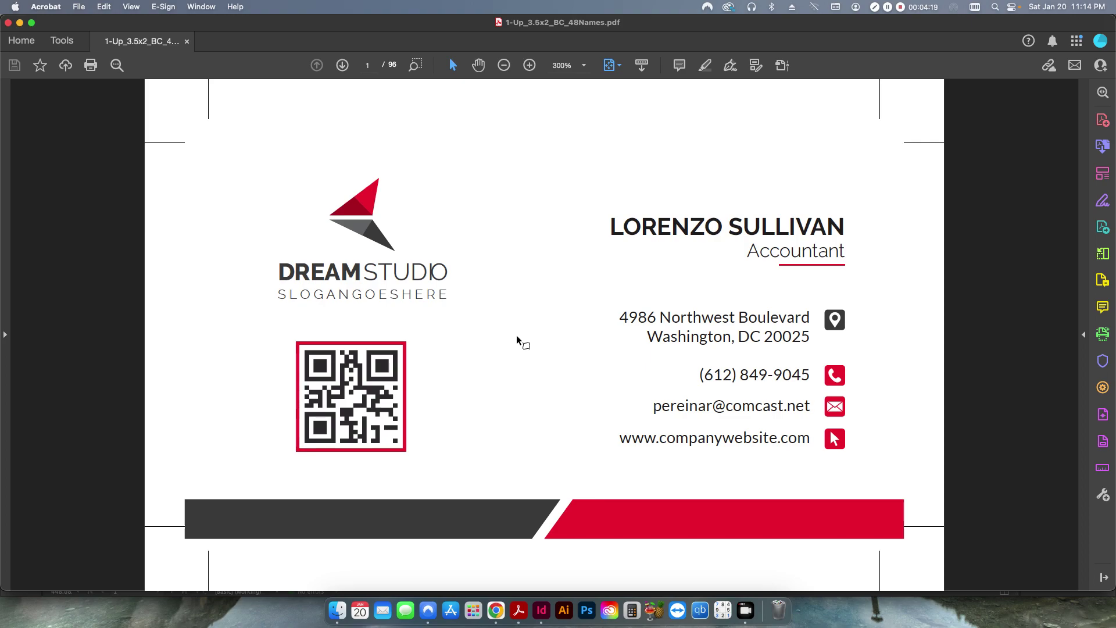
pyautogui.press('Right')
pyautogui.press('Right')
pyautogui.press('Right')
pyautogui.press('Right')
pyautogui.press('Right')
pyautogui.press('Right')
pyautogui.press('Right')
pyautogui.press('Right')
pyautogui.press('Right')
pyautogui.press('Right')
pyautogui.press('Right')
pyautogui.press('Right')
pyautogui.press('Right')
pyautogui.press('Right')
pyautogui.press('Right')
pyautogui.press('Right')
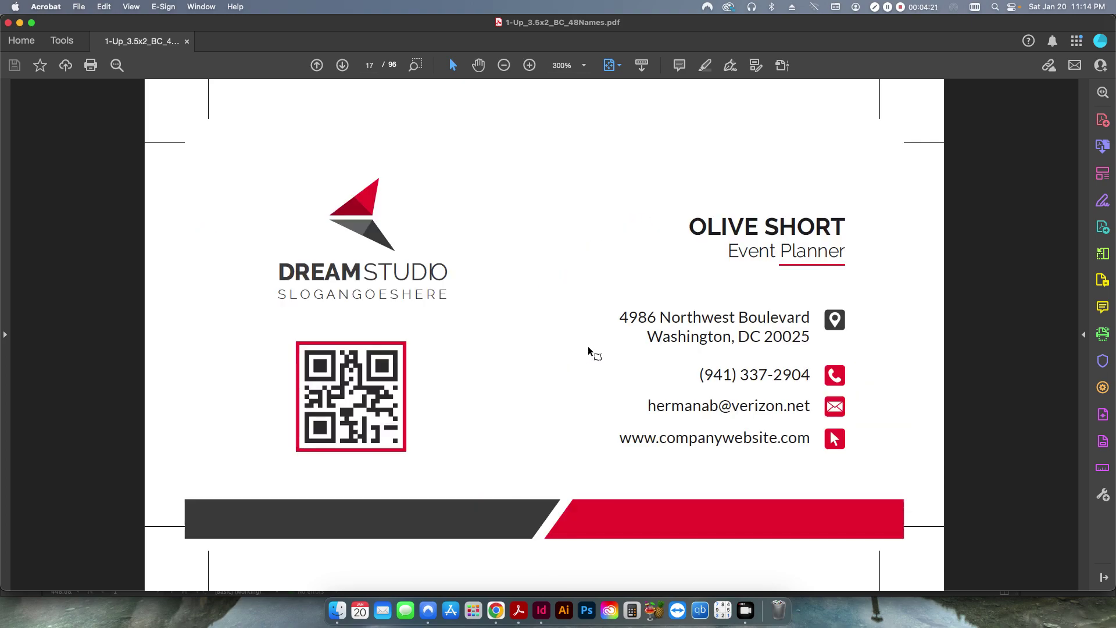
pyautogui.press('Left')
pyautogui.press('Left')
pyautogui.press('Left')
pyautogui.press('Left')
pyautogui.press('Left')
pyautogui.press('Left')
pyautogui.press('Left')
pyautogui.press('Left')
pyautogui.press('Left')
pyautogui.press('Left')
pyautogui.press('Left')
pyautogui.press('Left')
pyautogui.press('Left')
pyautogui.press('Left')
pyautogui.press('Left')
pyautogui.press('Left')
pyautogui.press('Left')
pyautogui.press('Left')
pyautogui.press('Left')
pyautogui.press('Left')
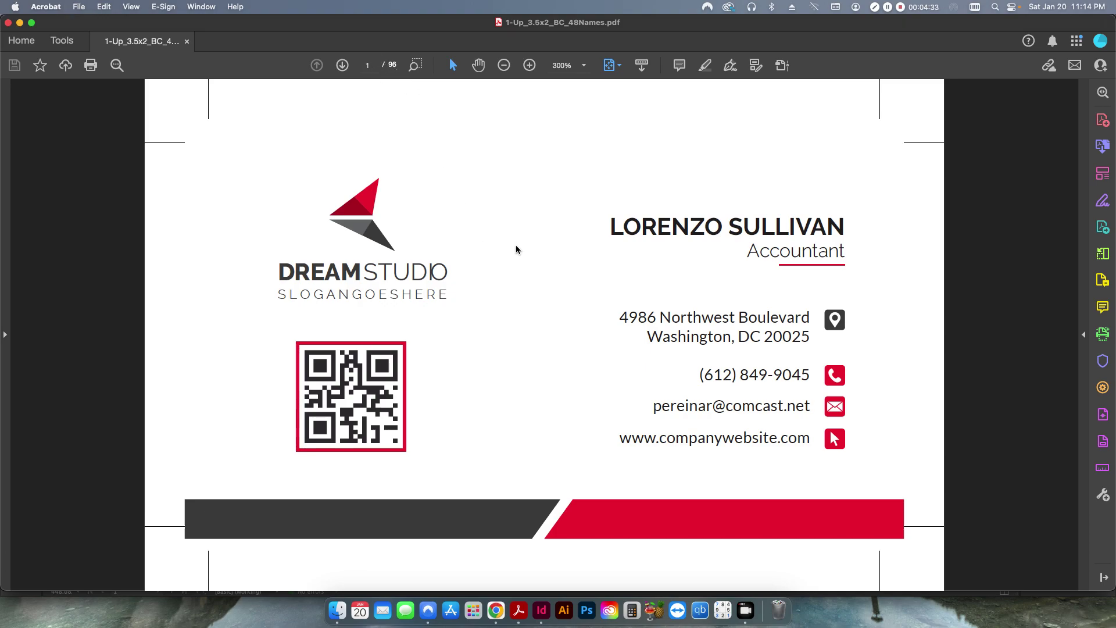
# Open the 24-Up_12x18_BC_Imposition.indt template from Finder, review its front and back pages, and close it to return to Finder
pyautogui.press('super+Tab')
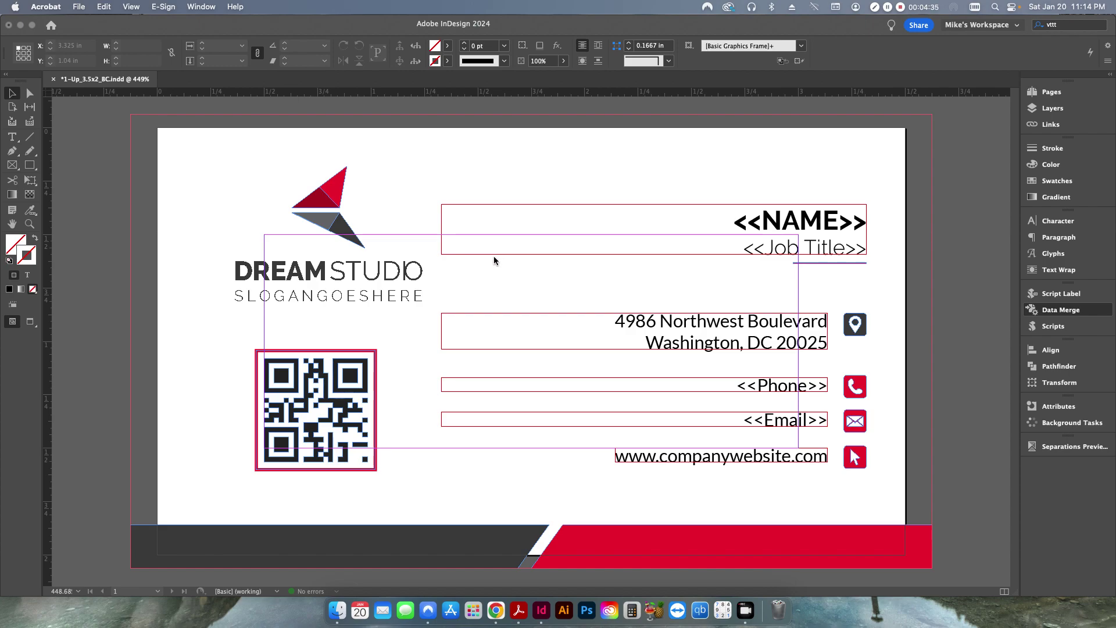
pyautogui.press('super+Tab')
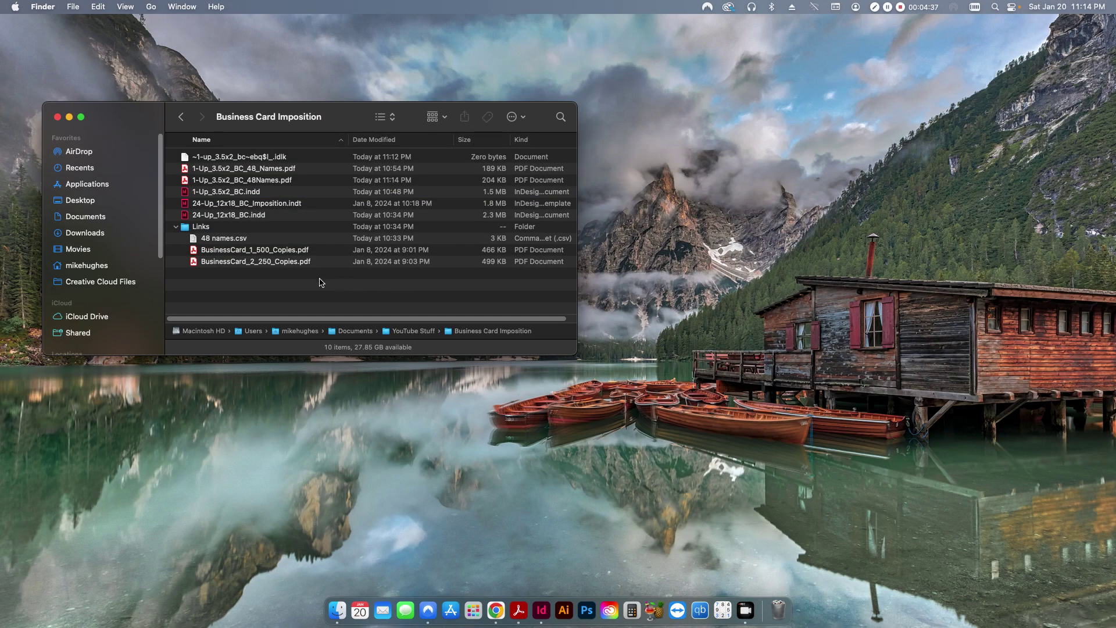
pyautogui.doubleClick(231, 203)
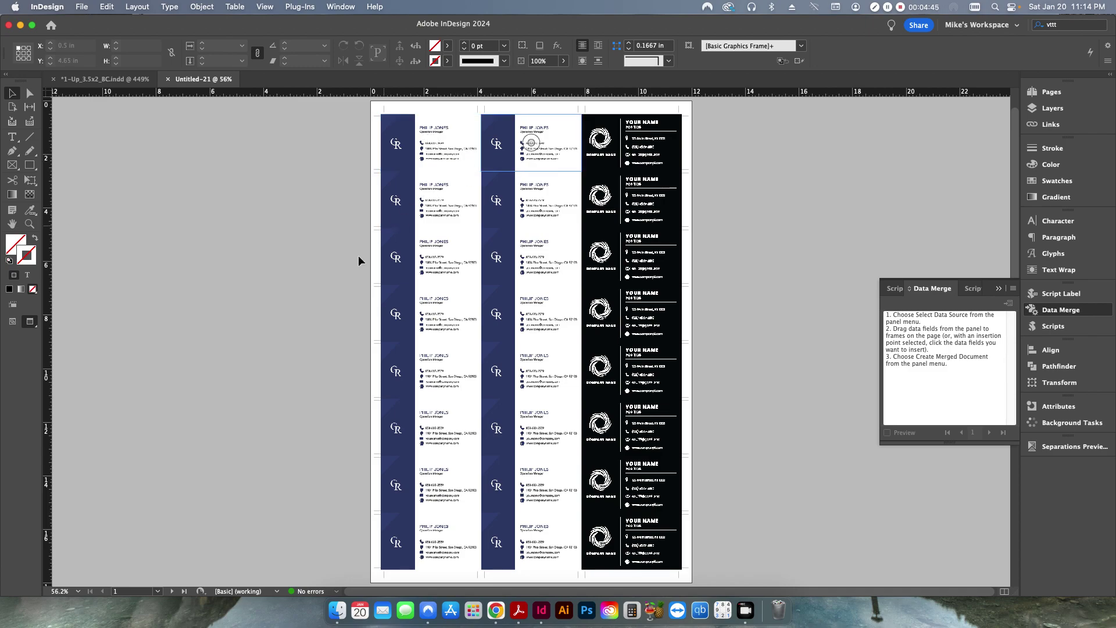
pyautogui.click(172, 591)
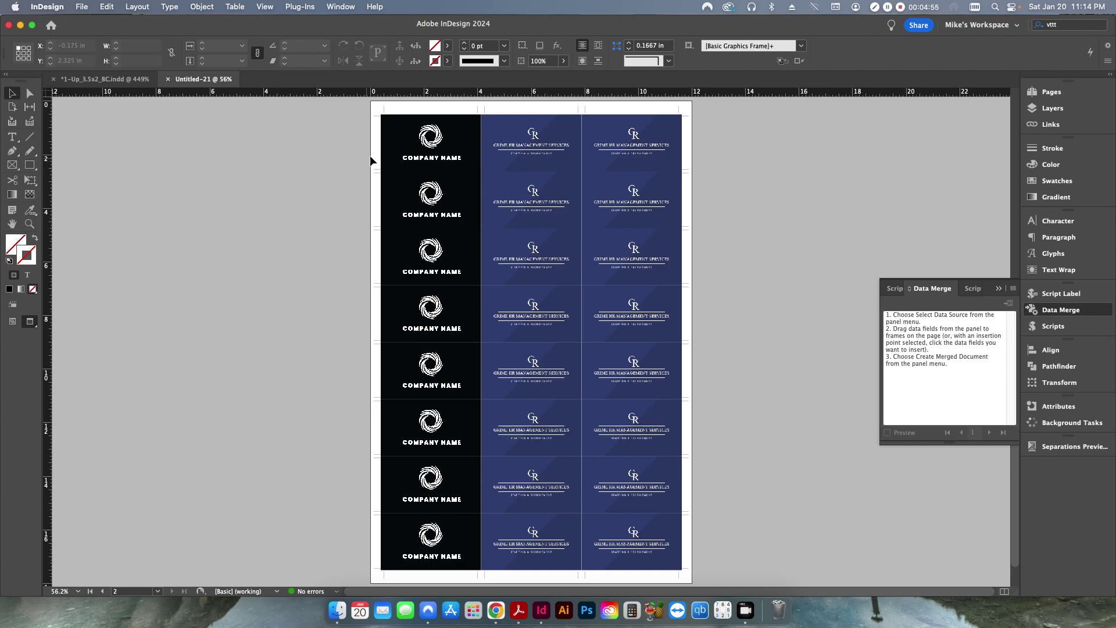
pyautogui.click(102, 591)
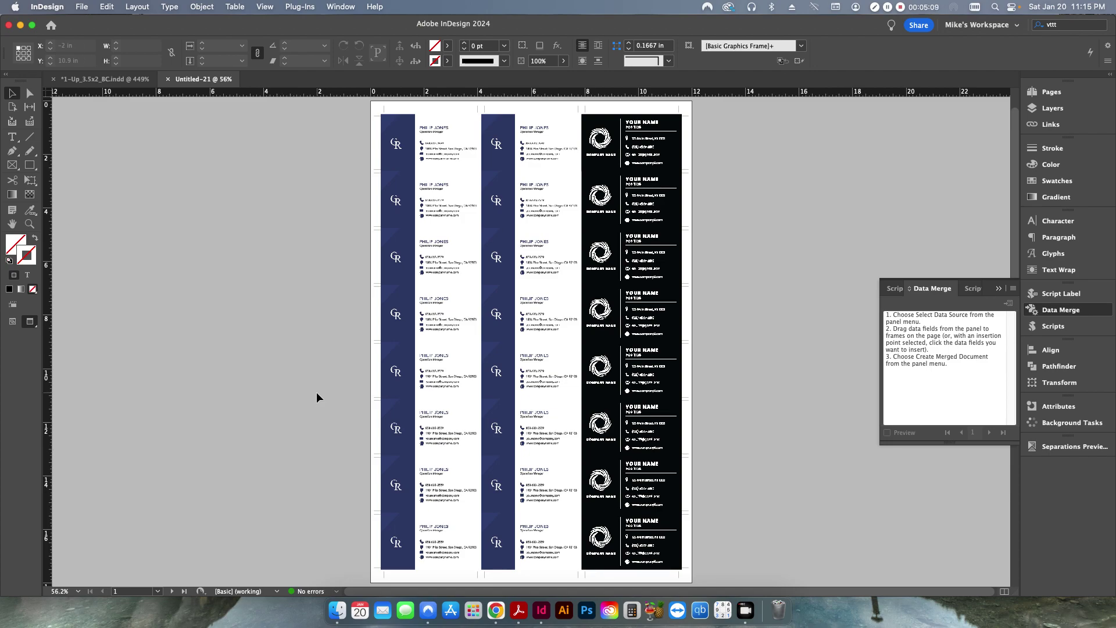
pyautogui.press('super+w')
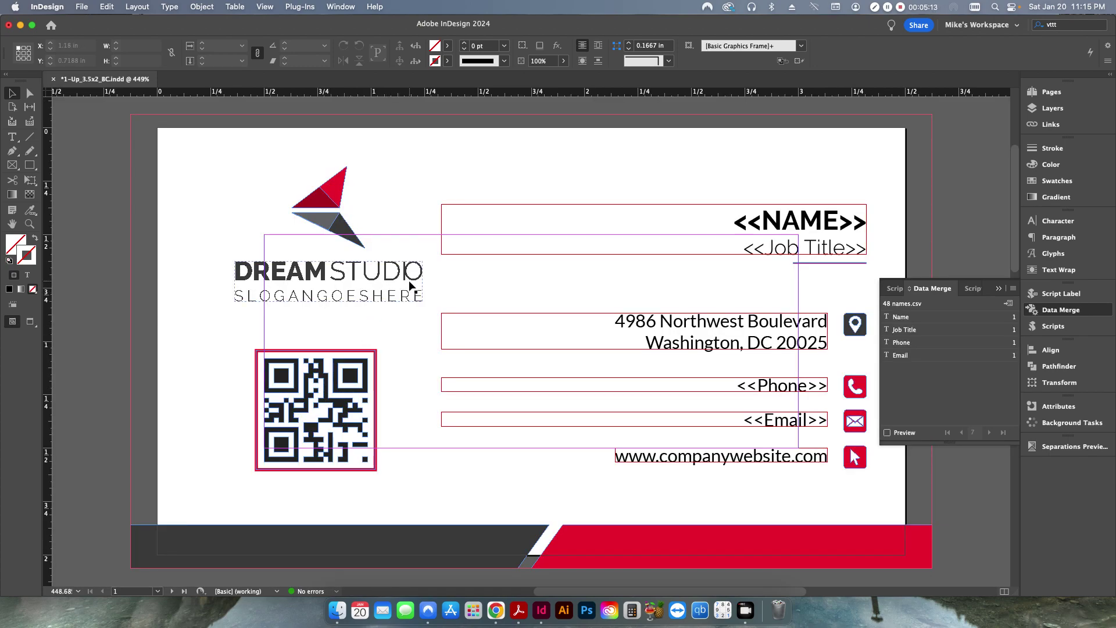
pyautogui.press('super+h')
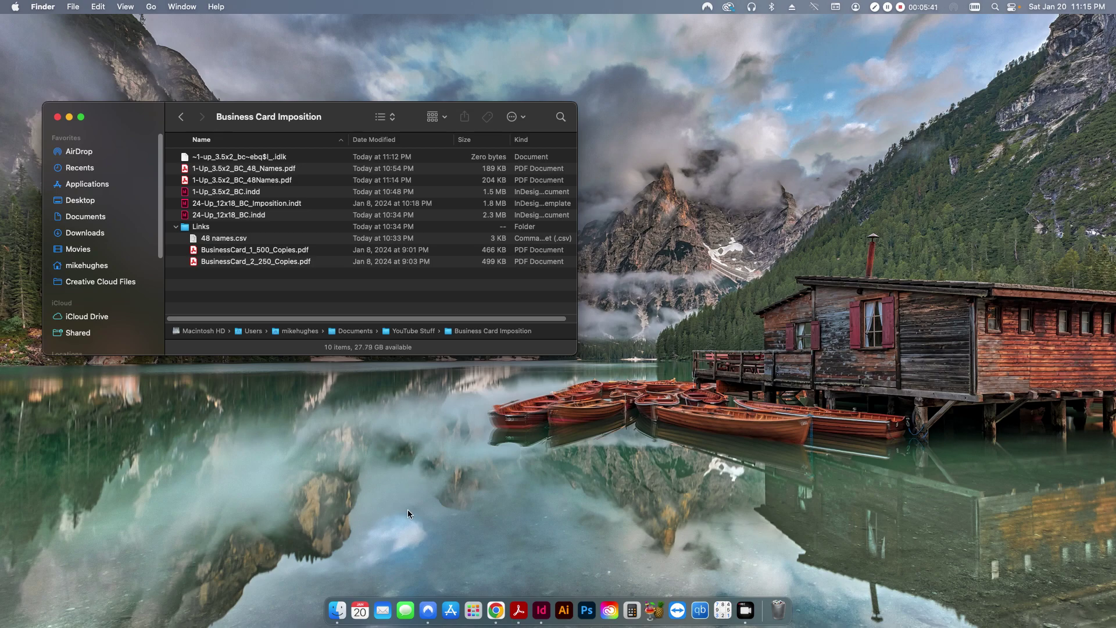
# Switch to PDF Snake in Chrome and load 1-Up_3.5x2_BC_48Names.pdf from the Business Card Imposition folder
pyautogui.click(496, 610)
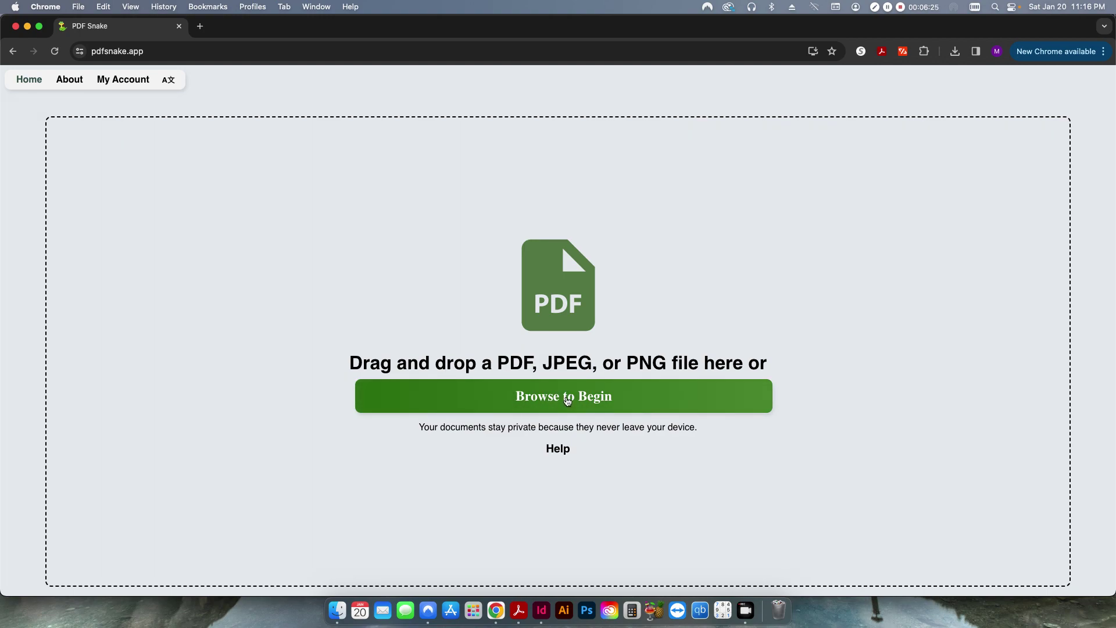
pyautogui.click(626, 409)
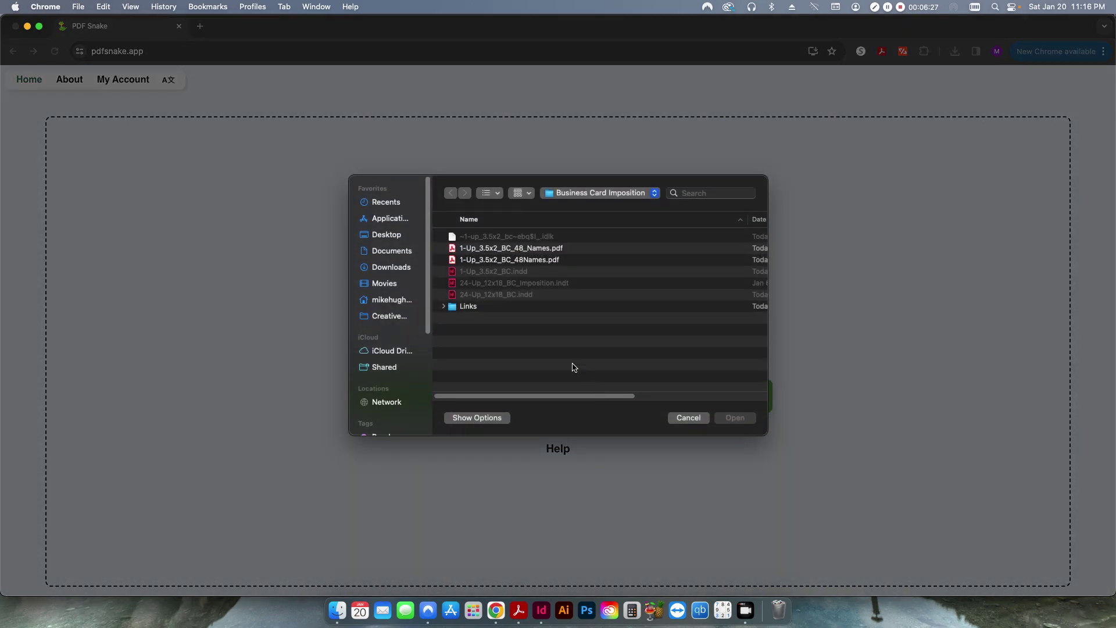
pyautogui.moveTo(559, 395)
pyautogui.mouseDown()
pyautogui.moveTo(660, 395)
pyautogui.moveTo(540, 396)
pyautogui.mouseUp()
pyautogui.click(512, 260)
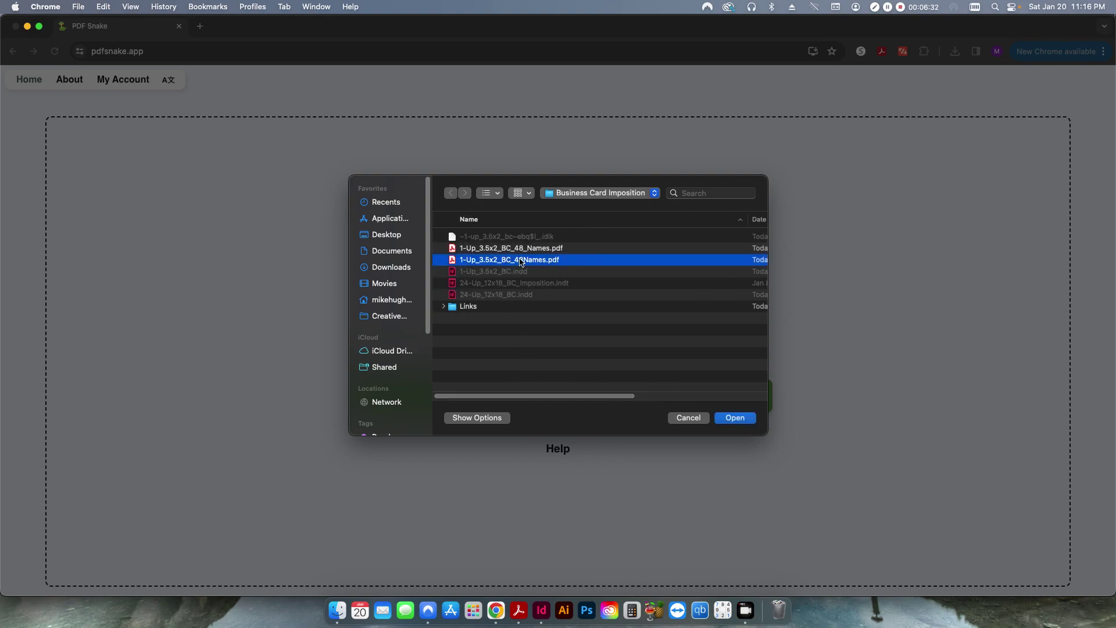
pyautogui.click(740, 419)
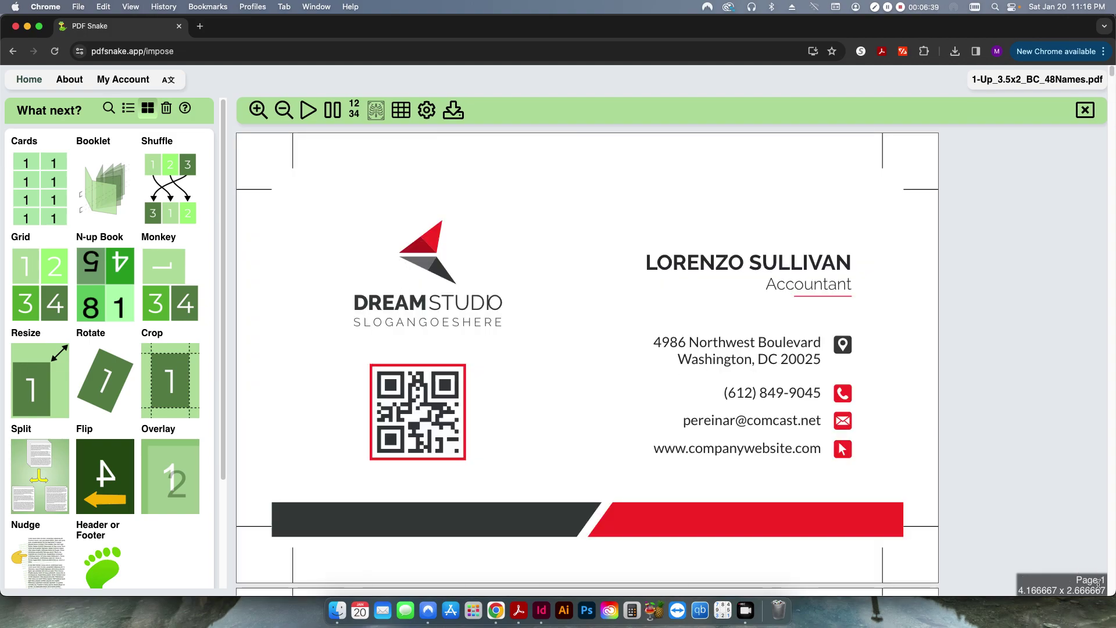
# Start a Grid imposition of the cards with a custom paper size of 12 x 18 inches
pyautogui.moveTo(1108, 76); pyautogui.dragTo(1101, 32)
pyautogui.click(283, 110)
pyautogui.click(283, 111)
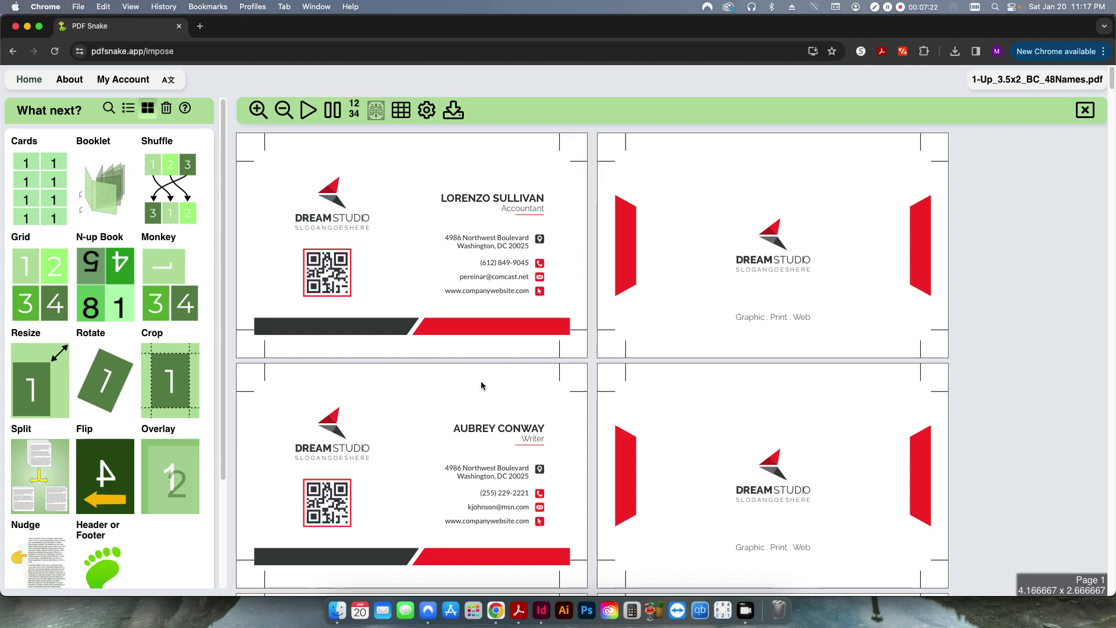
pyautogui.click(59, 284)
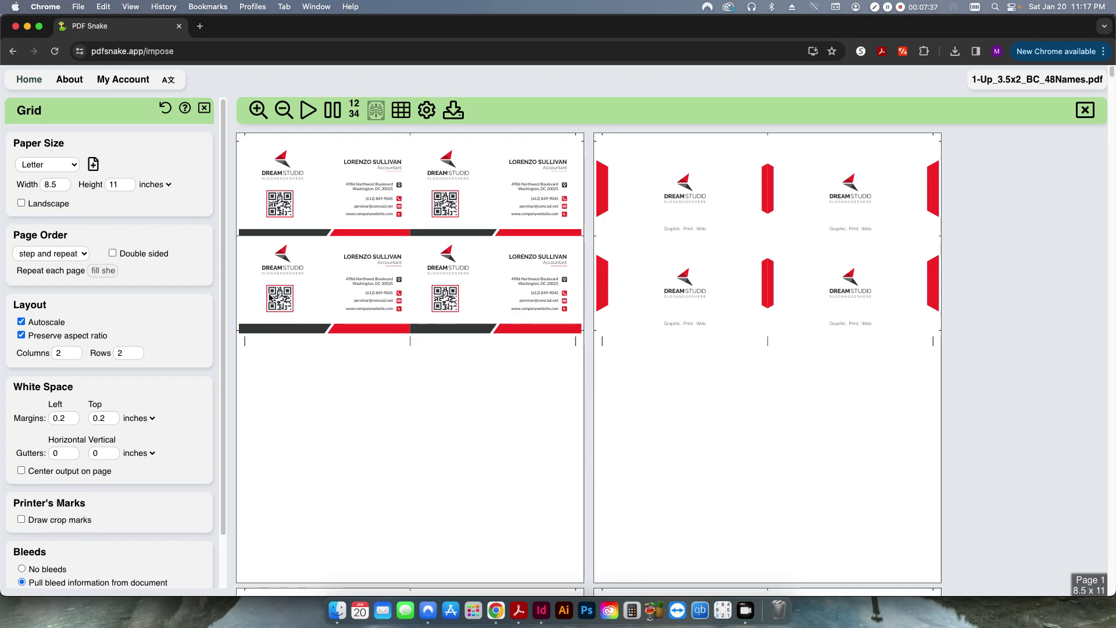
pyautogui.click(70, 168)
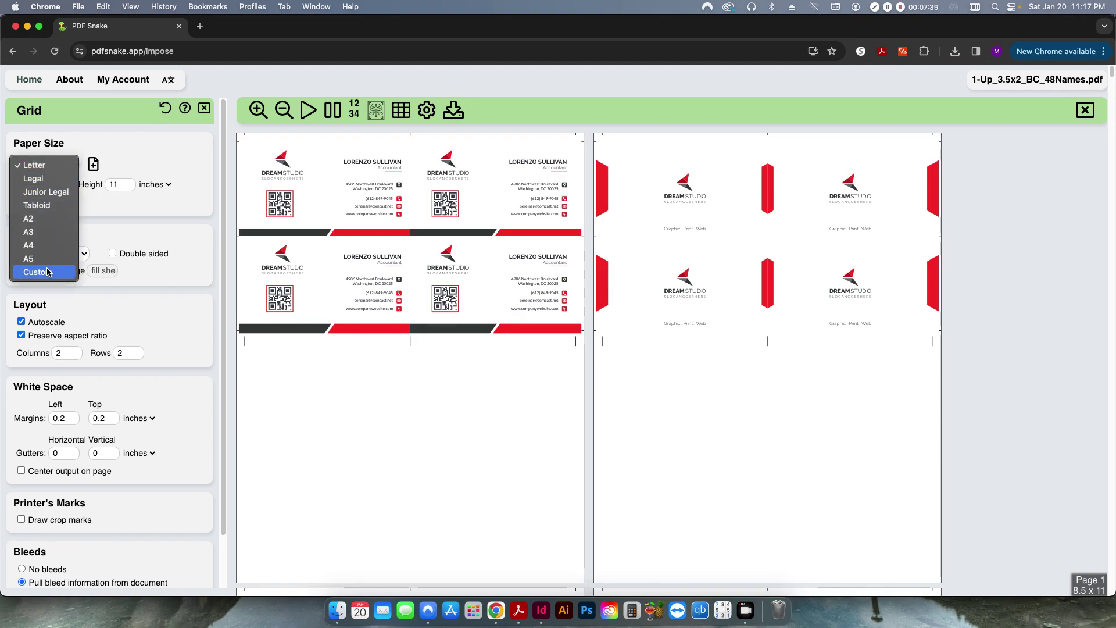
pyautogui.click(41, 269)
pyautogui.click(58, 185)
pyautogui.press('BackSpace')
pyautogui.press('BackSpace')
pyautogui.press('BackSpace')
pyautogui.write('12')
pyautogui.press('Tab')
pyautogui.write('18')
pyautogui.press('Tab')
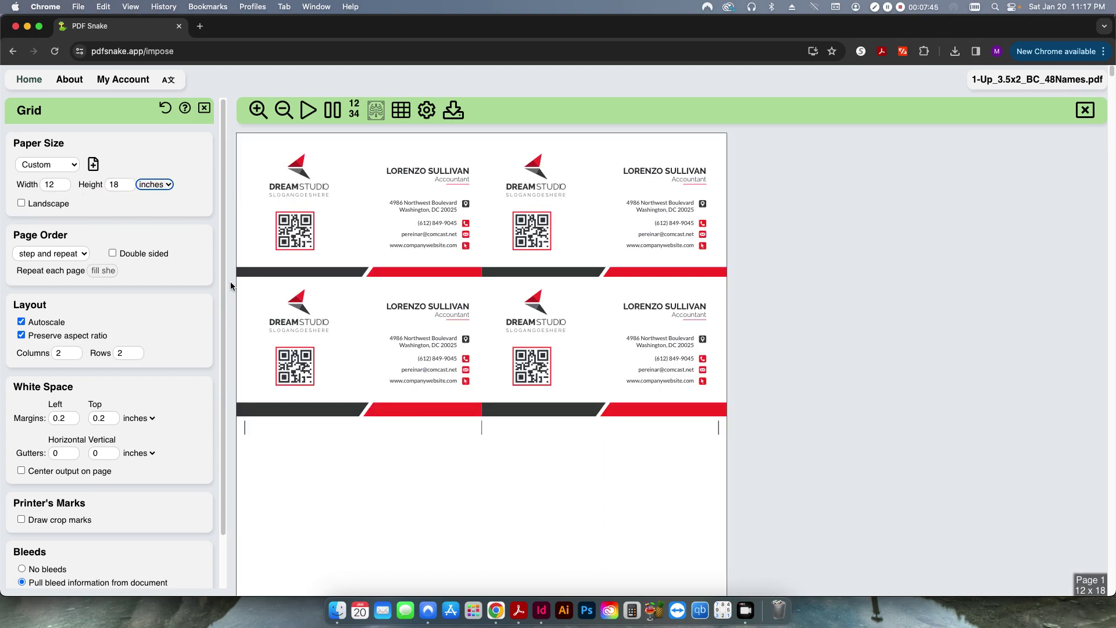
# Turn off autoscaling for the grid and set the page order to stack, double sided
pyautogui.click(45, 324)
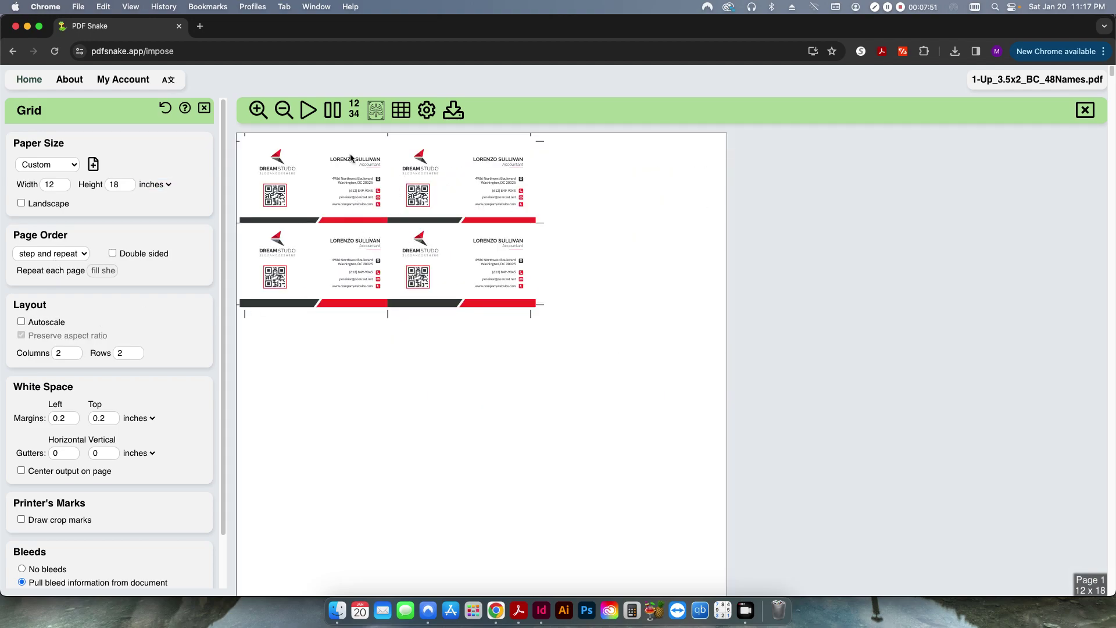
pyautogui.scroll(-2, 372, 198)
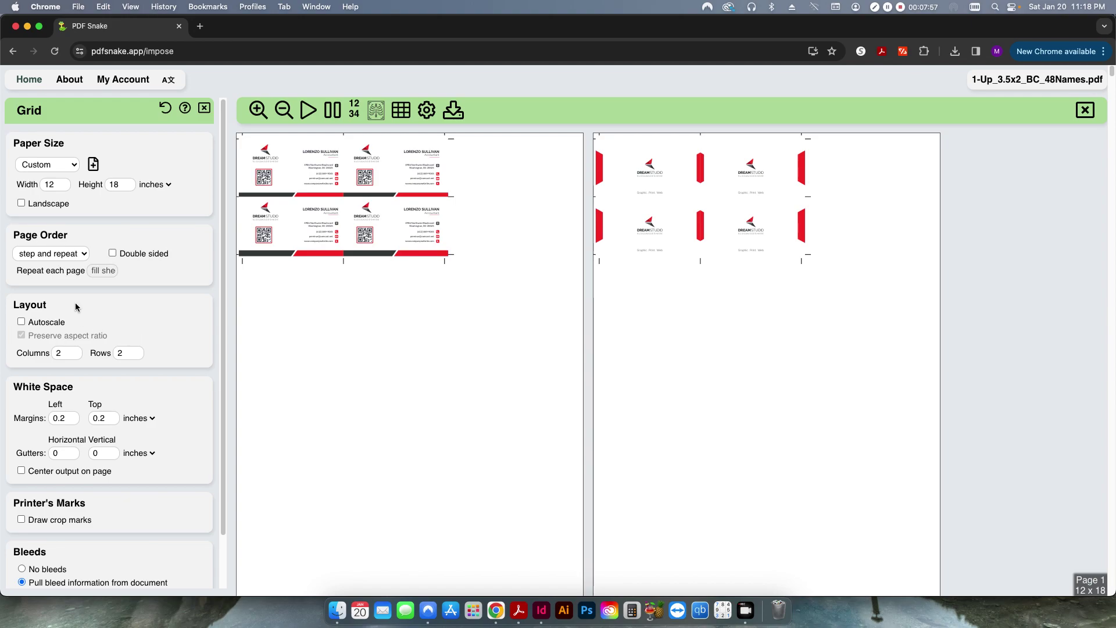
pyautogui.click(80, 254)
pyautogui.click(161, 345)
pyautogui.press('s')
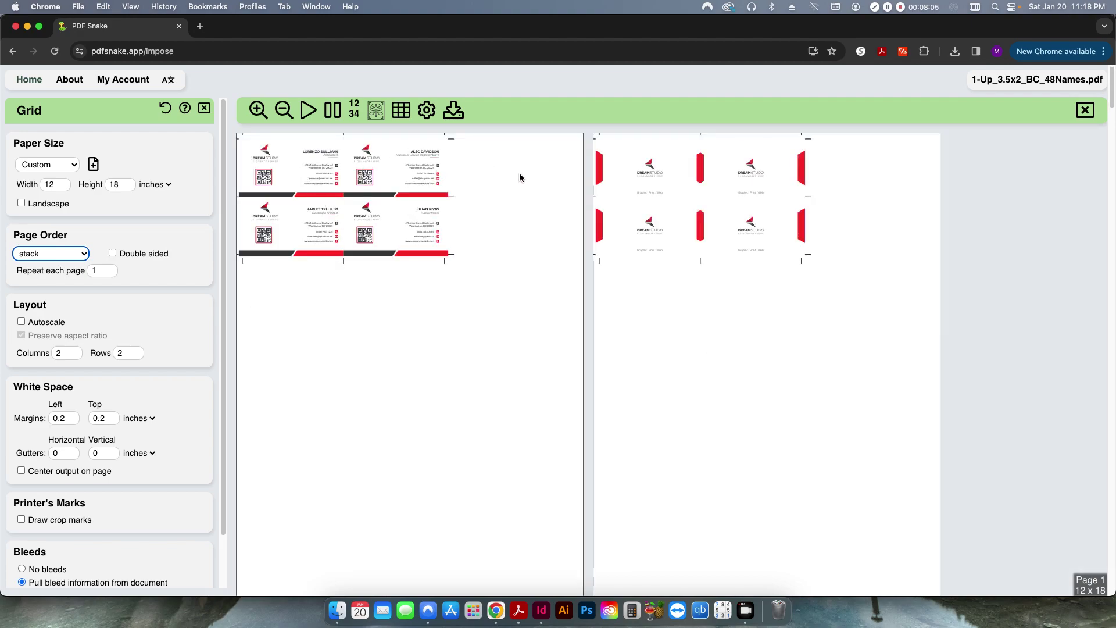
pyautogui.click(133, 253)
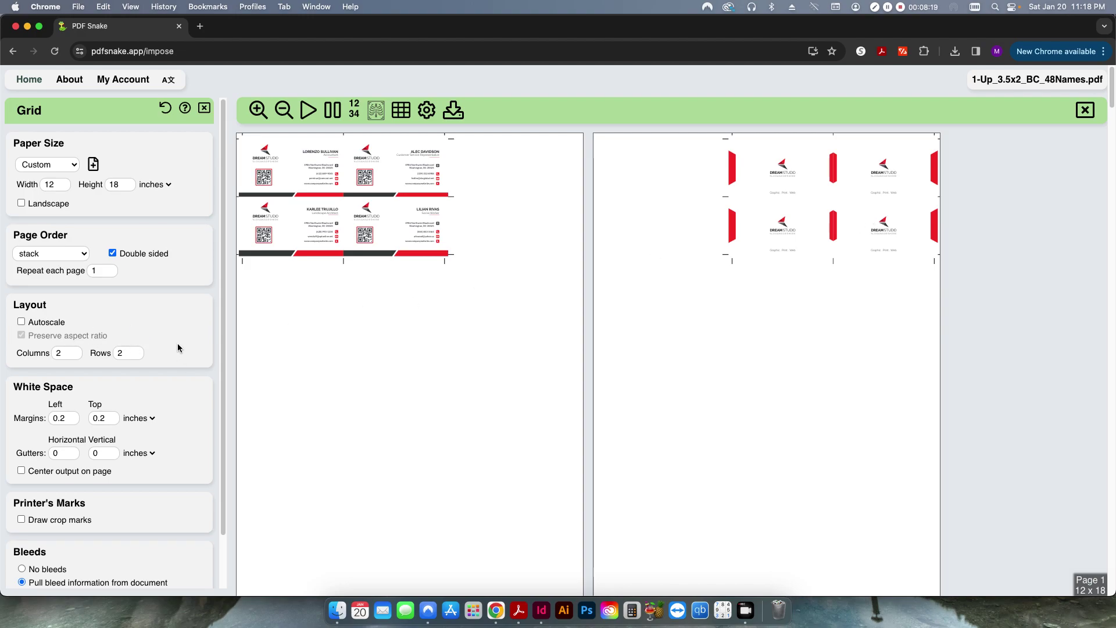
# Set the grid to 3 columns and 8 rows with a .25 inch horizontal gutter
pyautogui.scroll(-2, 175, 349)
pyautogui.click(63, 412)
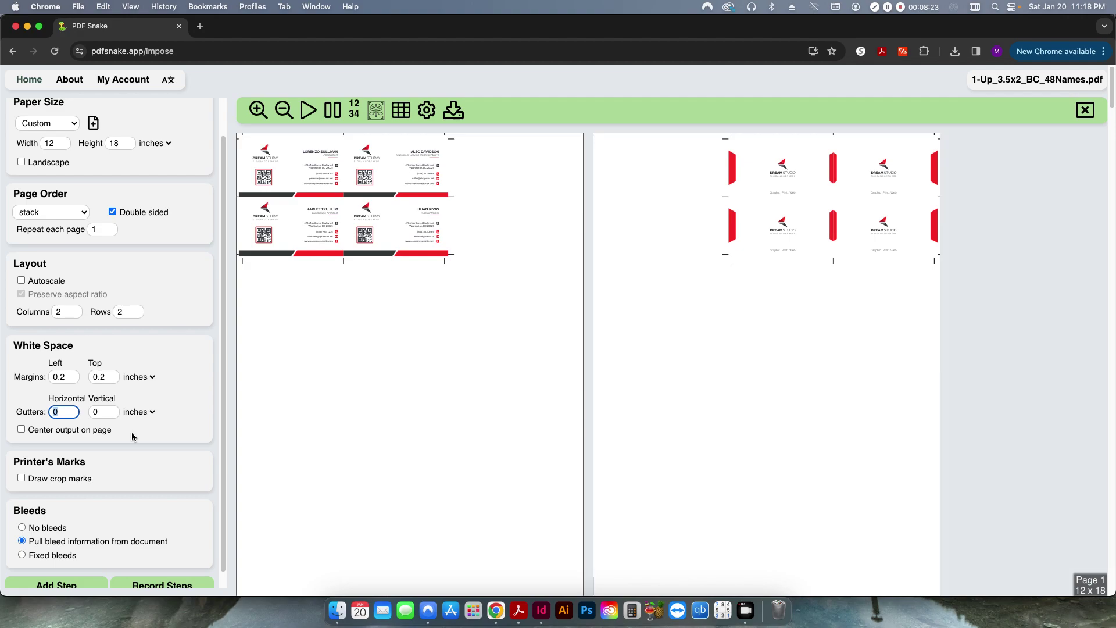
pyautogui.doubleClick(67, 311)
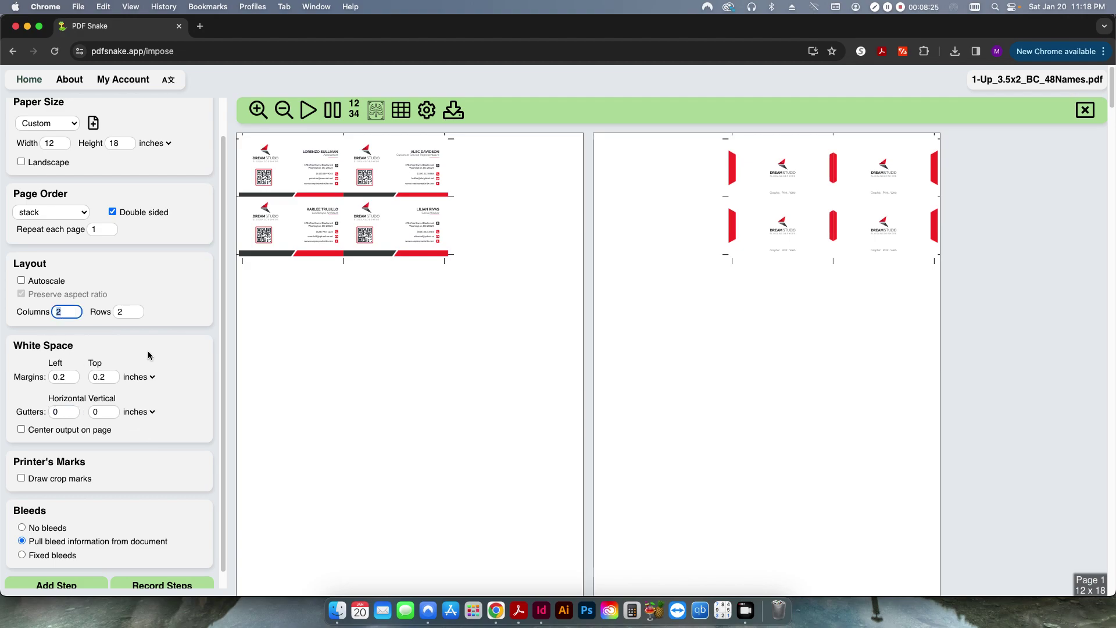
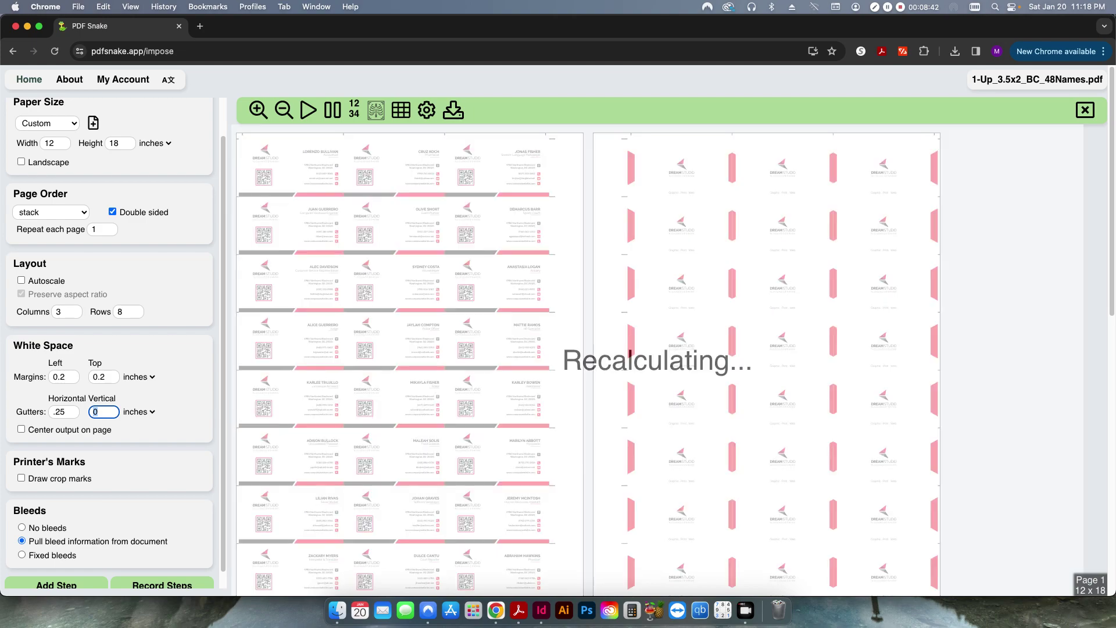
# Set the vertical gutter to .125 inches and center the output on the page
pyautogui.write('.125')
pyautogui.press('Tab')
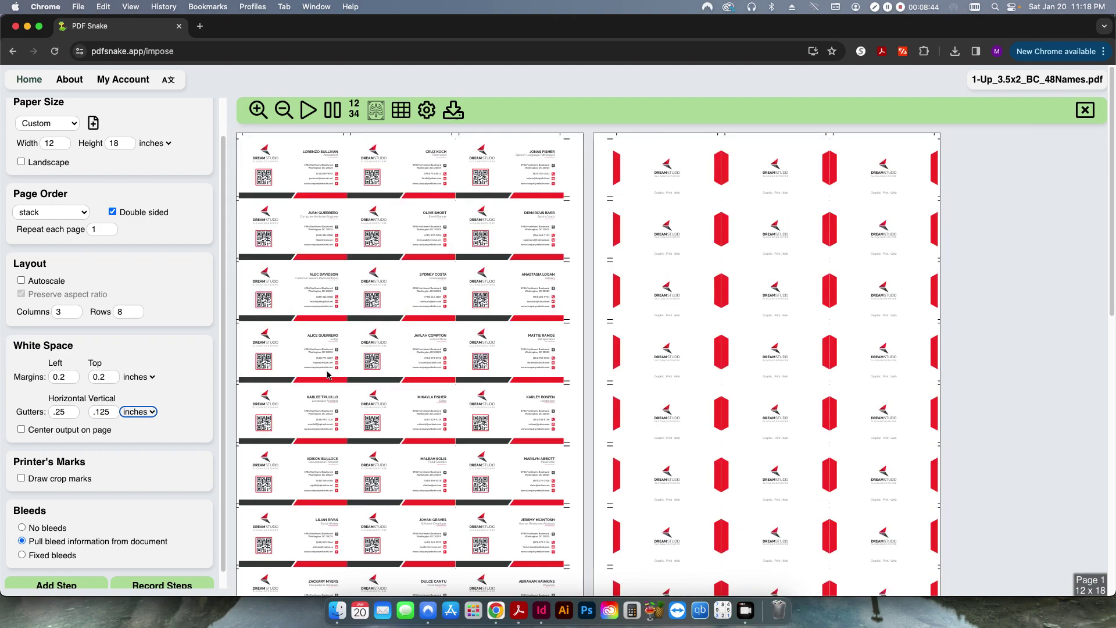
pyautogui.click(72, 430)
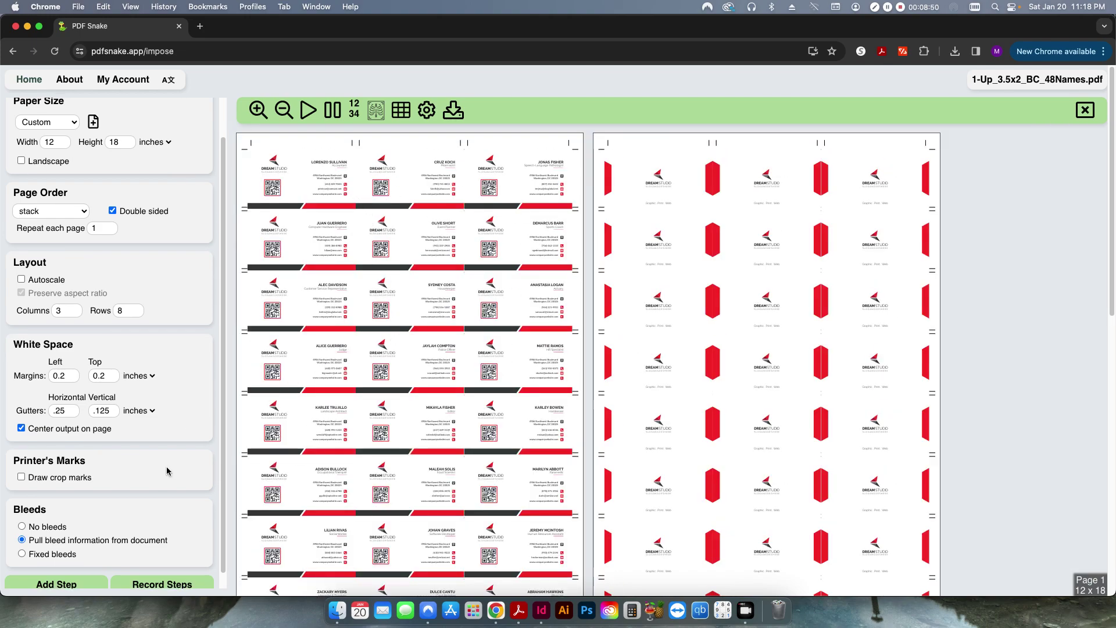
pyautogui.scroll(-1, 117, 494)
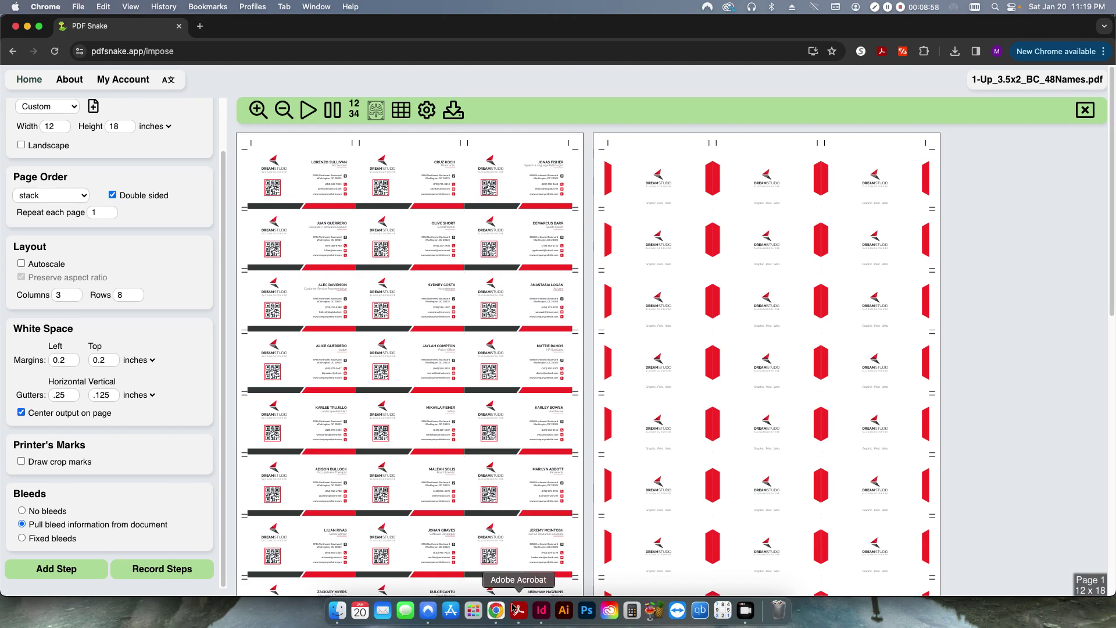
# Try fixed bleeds for the grid, then restore pulling the bleed information from the document
pyautogui.click(541, 611)
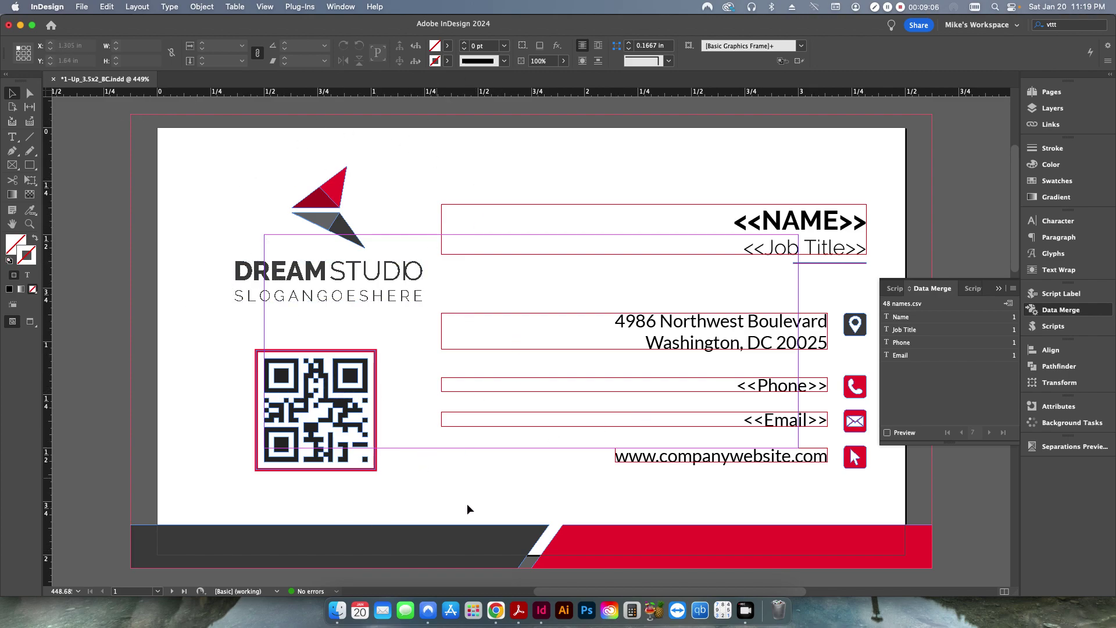
pyautogui.click(496, 621)
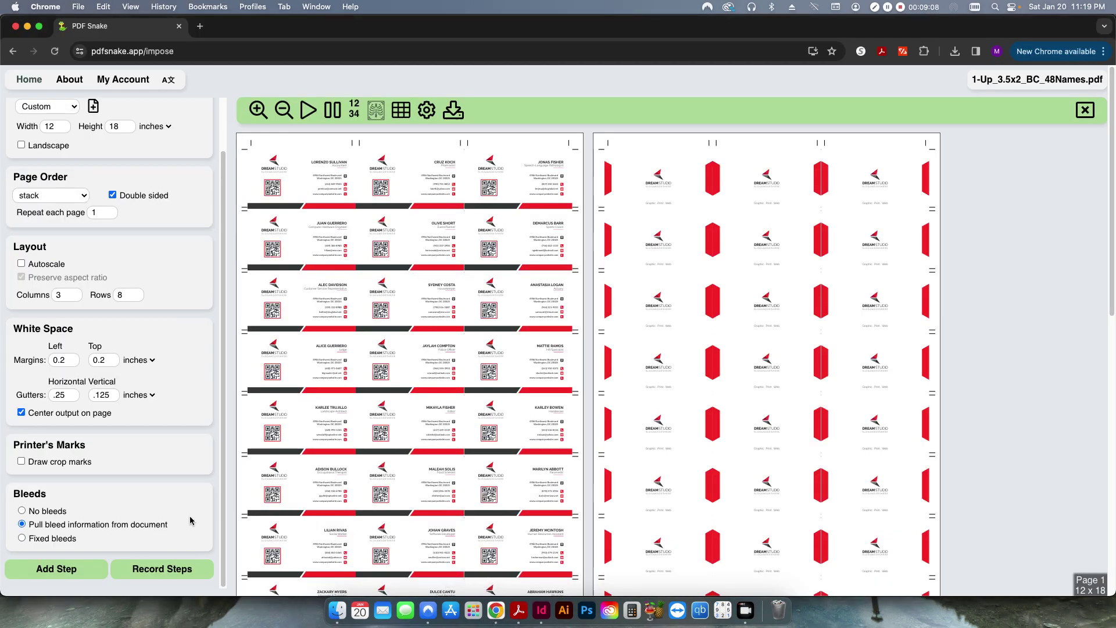
pyautogui.click(42, 540)
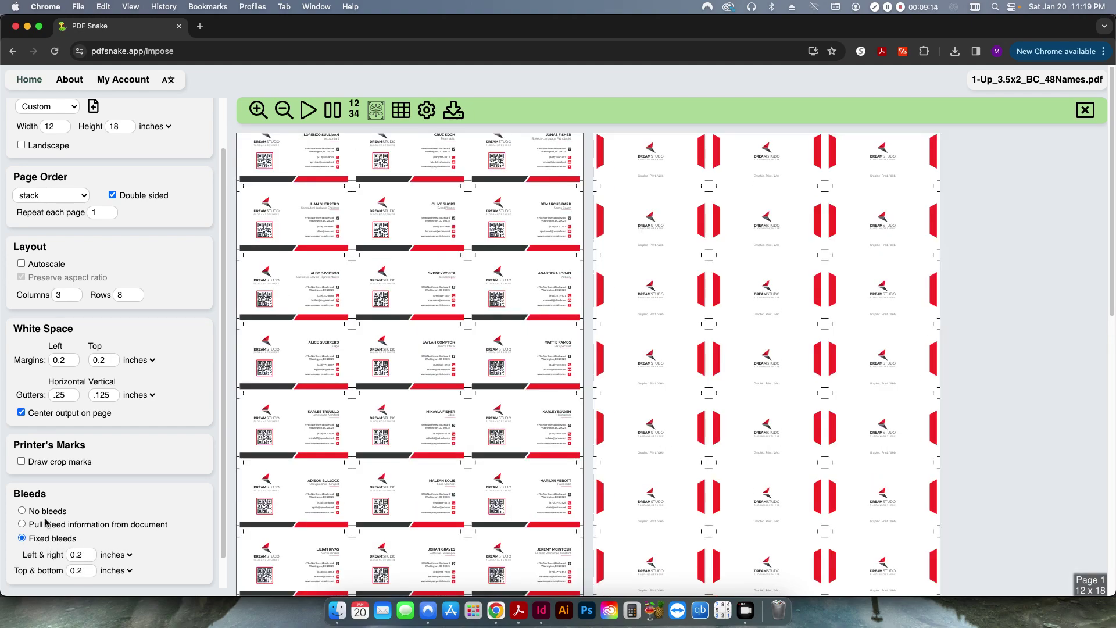
pyautogui.click(48, 526)
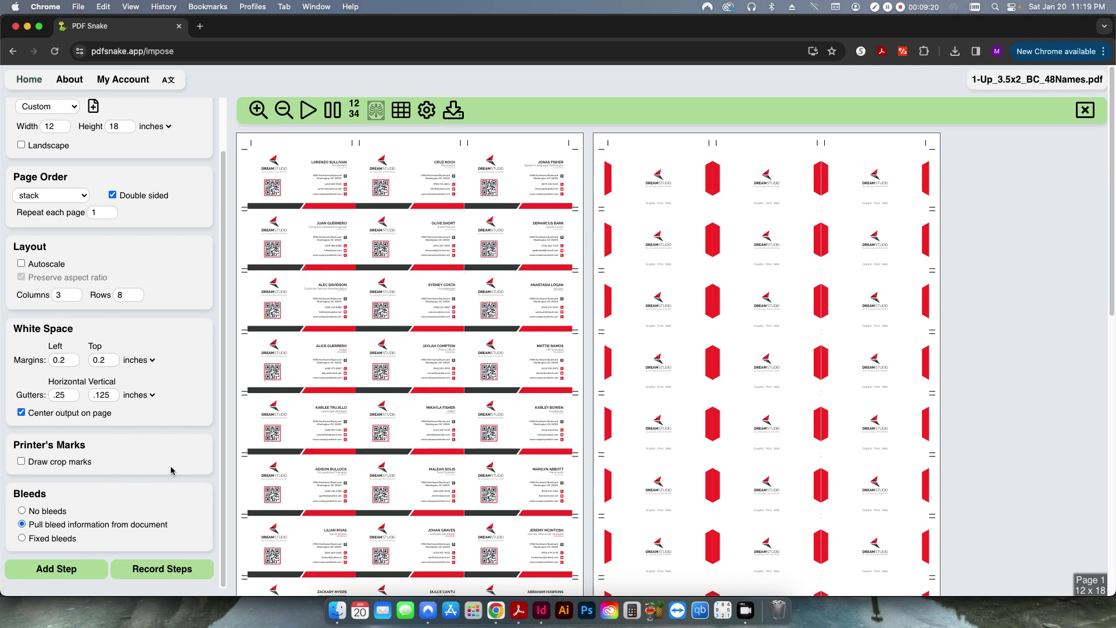
# Turn on crop marks for the grid with a line length of .25 inches and a line distance of .125 inches
pyautogui.click(40, 463)
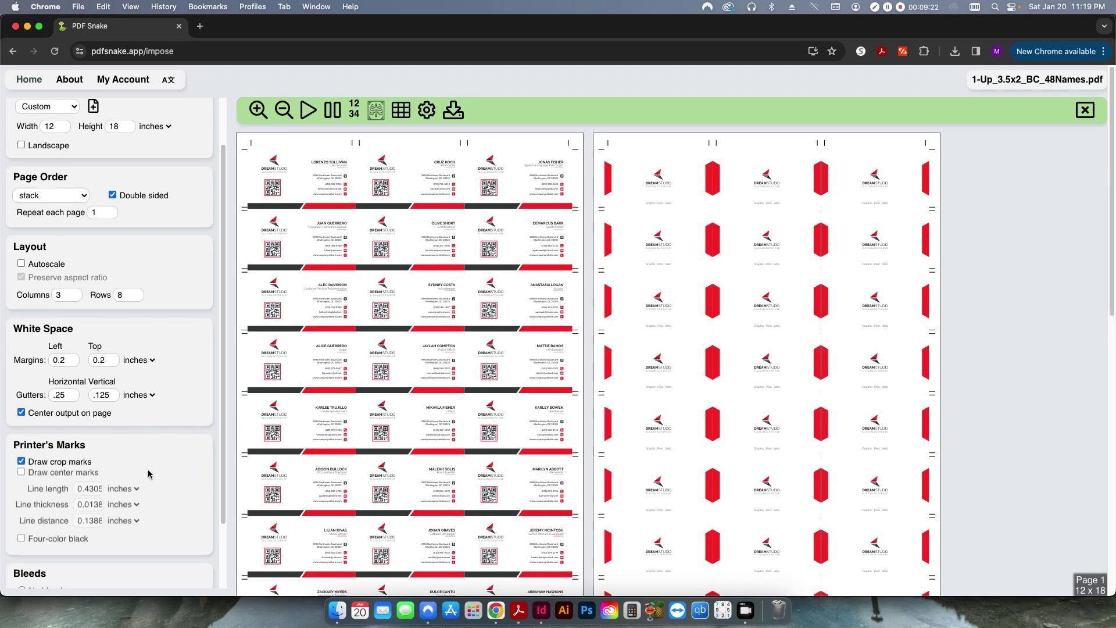
pyautogui.doubleClick(86, 492)
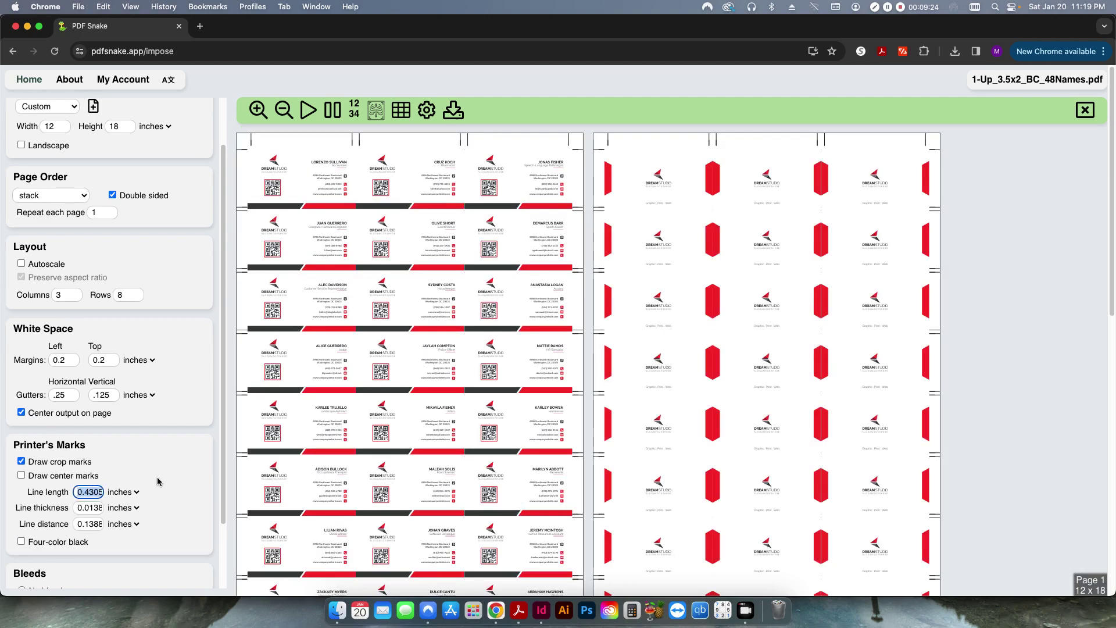
pyautogui.write('.25')
pyautogui.press('Tab')
pyautogui.press('Tab')
pyautogui.press('Tab')
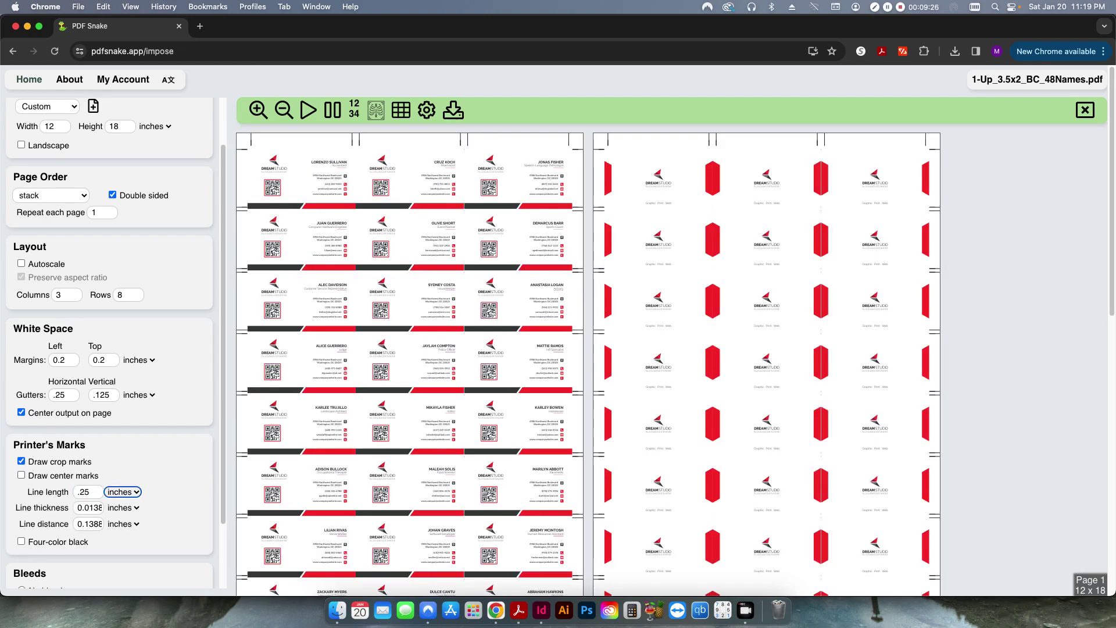
pyautogui.press('Tab')
pyautogui.write('.125')
pyautogui.press('Tab')
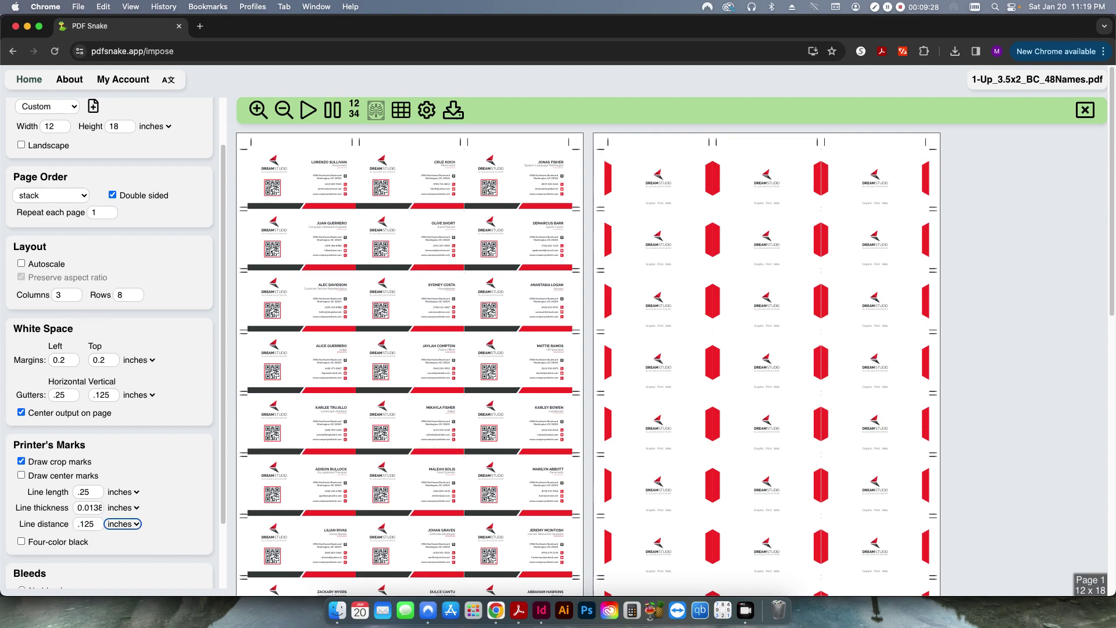
pyautogui.press('Tab')
# Set the crop mark line thickness to .25 points and switch the units back to inches
pyautogui.click(124, 510)
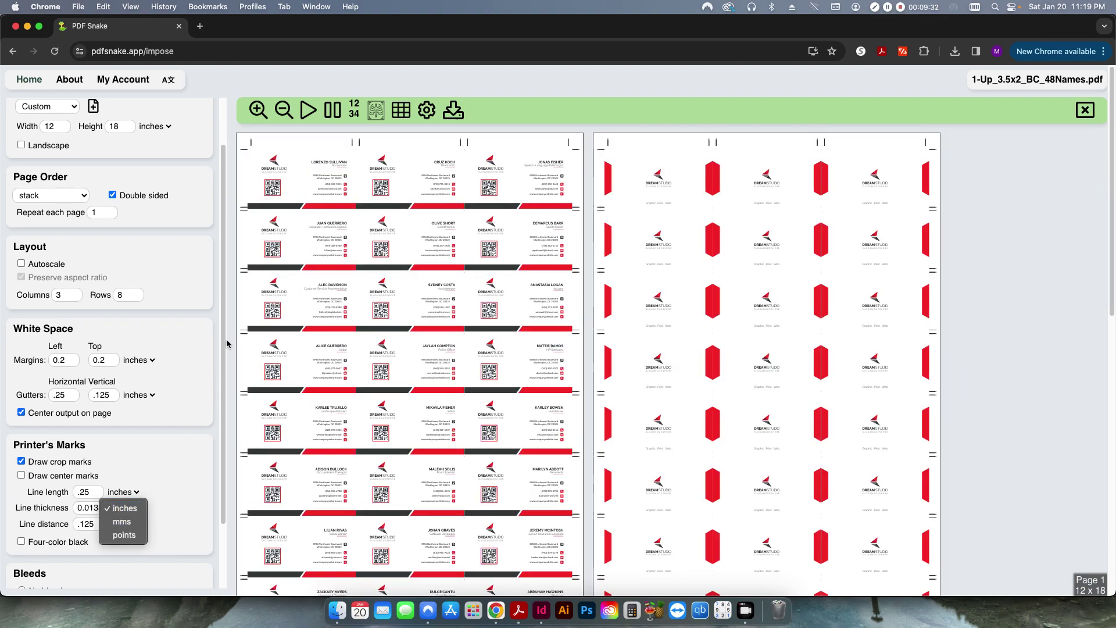
pyautogui.click(124, 534)
pyautogui.doubleClick(91, 508)
pyautogui.write('.25')
pyautogui.press('Tab')
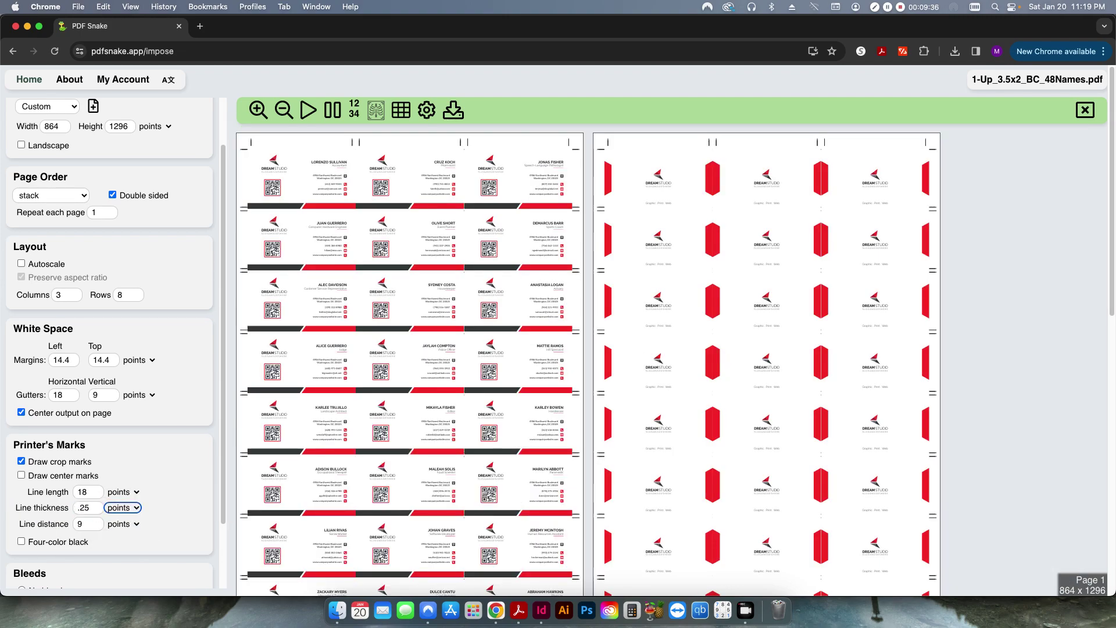
pyautogui.click(125, 509)
pyautogui.click(125, 510)
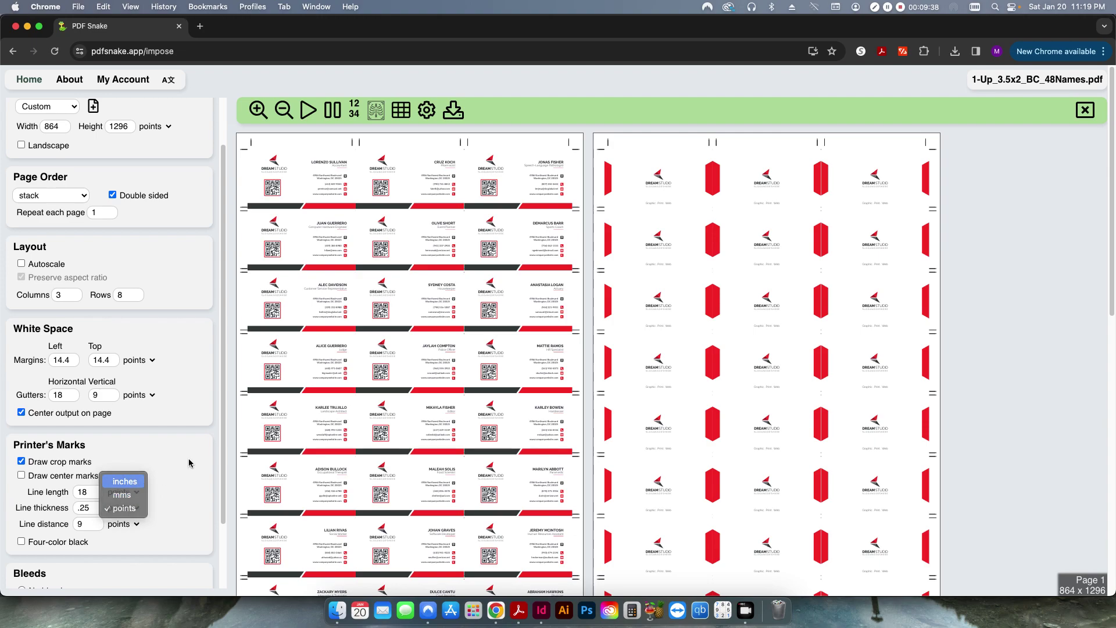
pyautogui.click(122, 475)
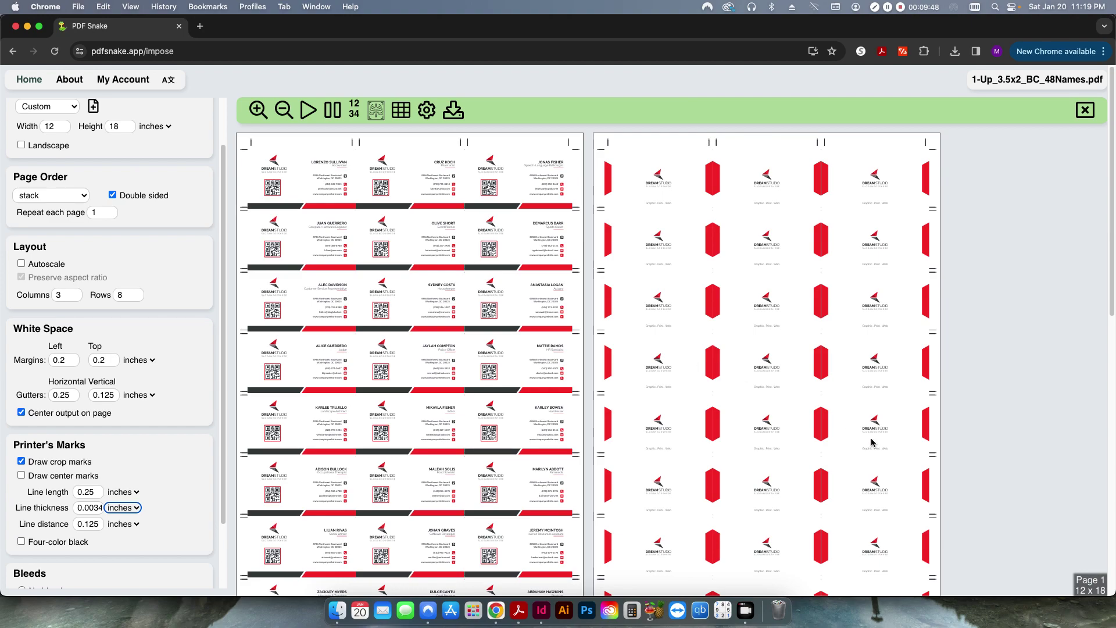
# Download the imposed 12 x 18 grid layout as a PDF
pyautogui.scroll(-15, 831, 455)
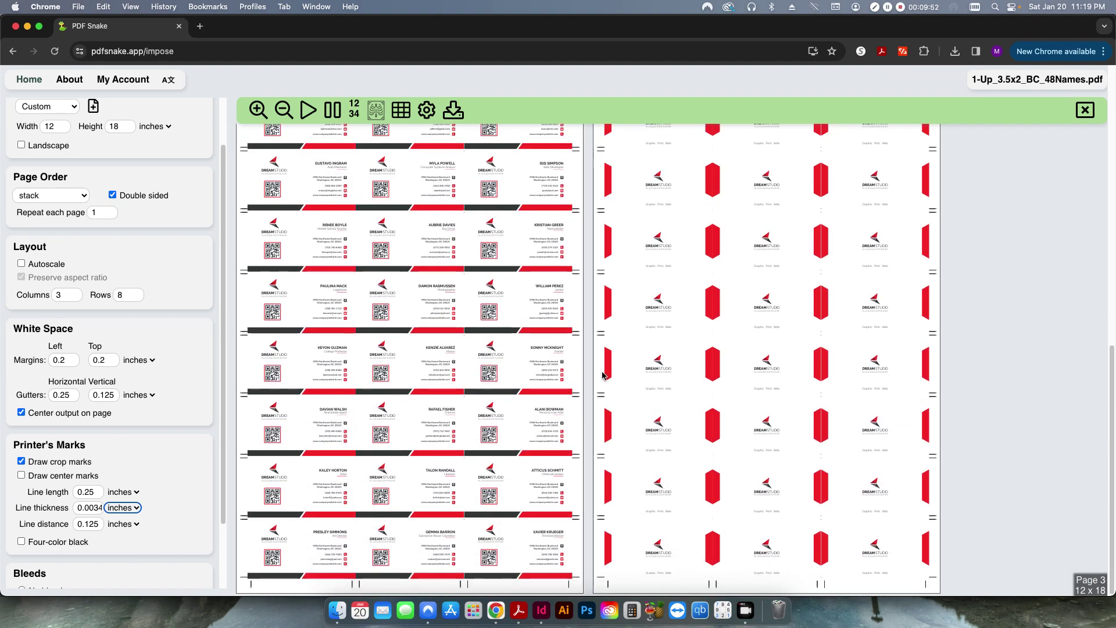
pyautogui.scroll(15, 531, 407)
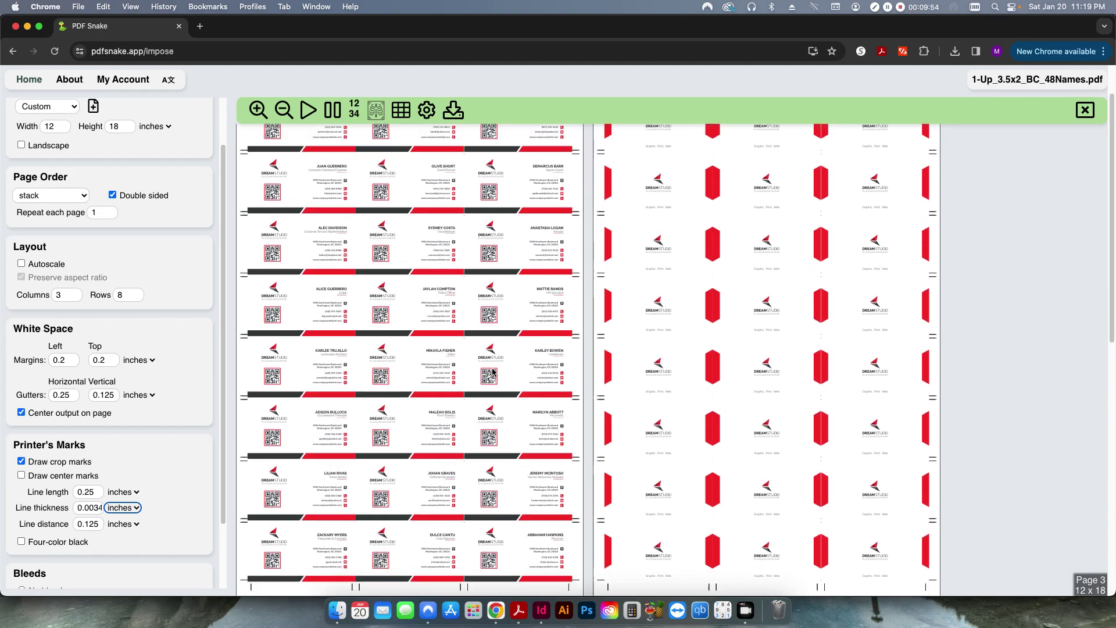
pyautogui.scroll(-12, 585, 384)
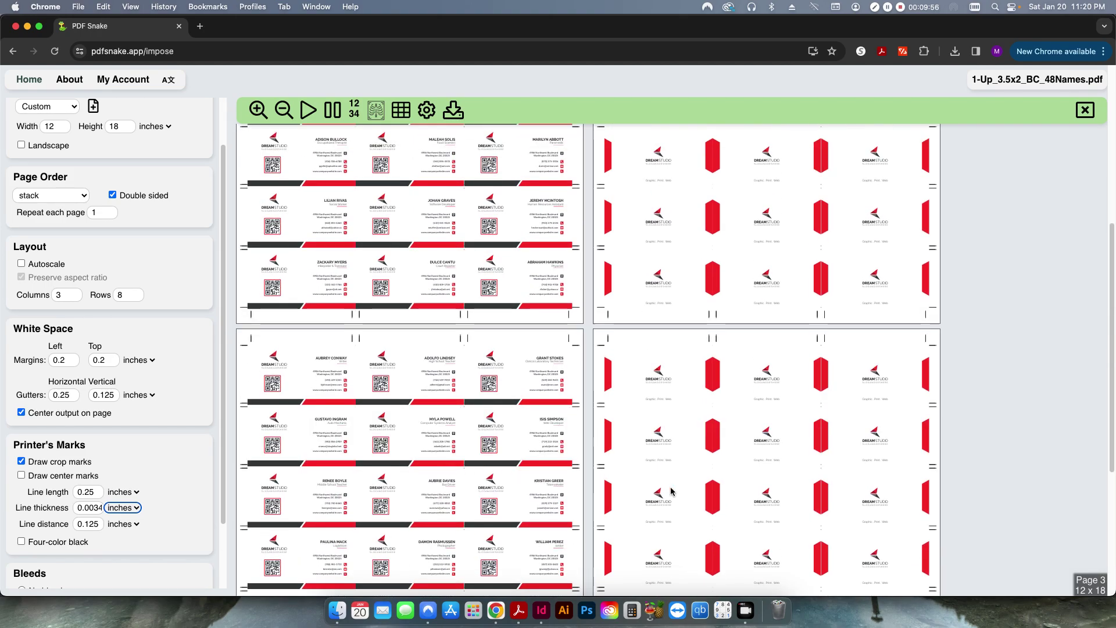
pyautogui.scroll(12, 584, 459)
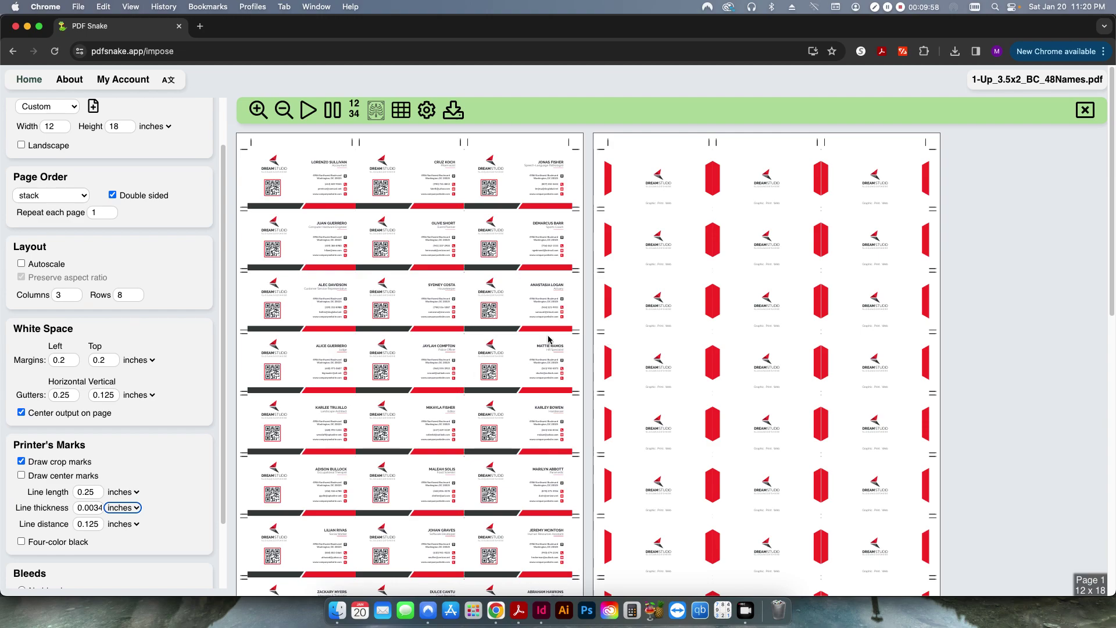
pyautogui.click(453, 110)
pyautogui.click(1042, 250)
# Open 1-Up_3.5x2_BC_48Names-Grid.pdf from the desktop in Acrobat and check its imposed pages at full-page size
pyautogui.press('super+Tab')
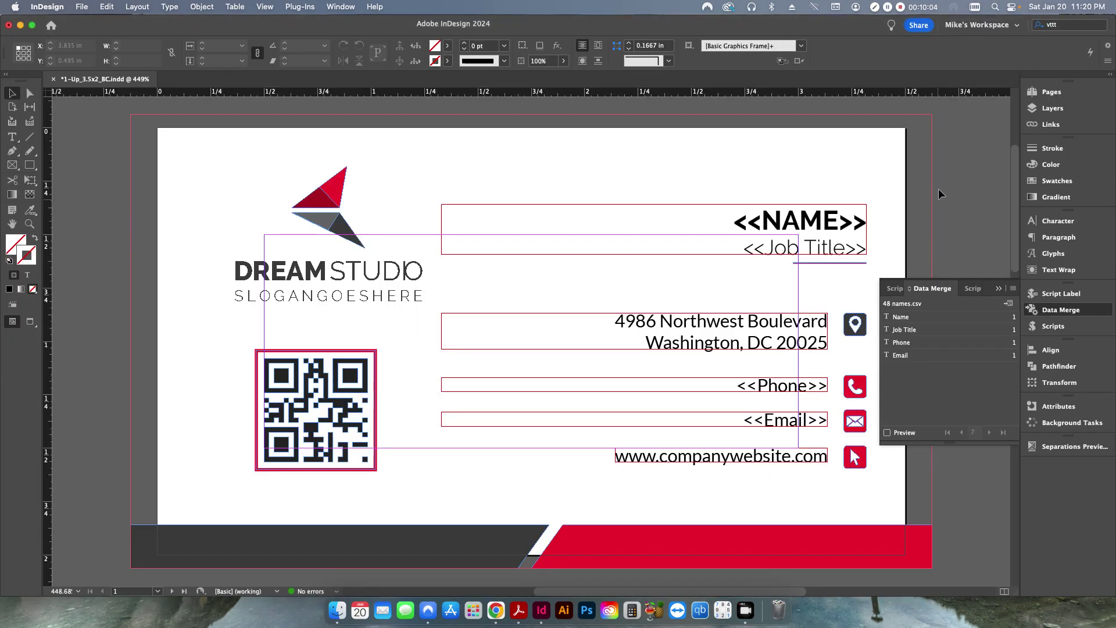
pyautogui.press('super+h')
pyautogui.click(1081, 35)
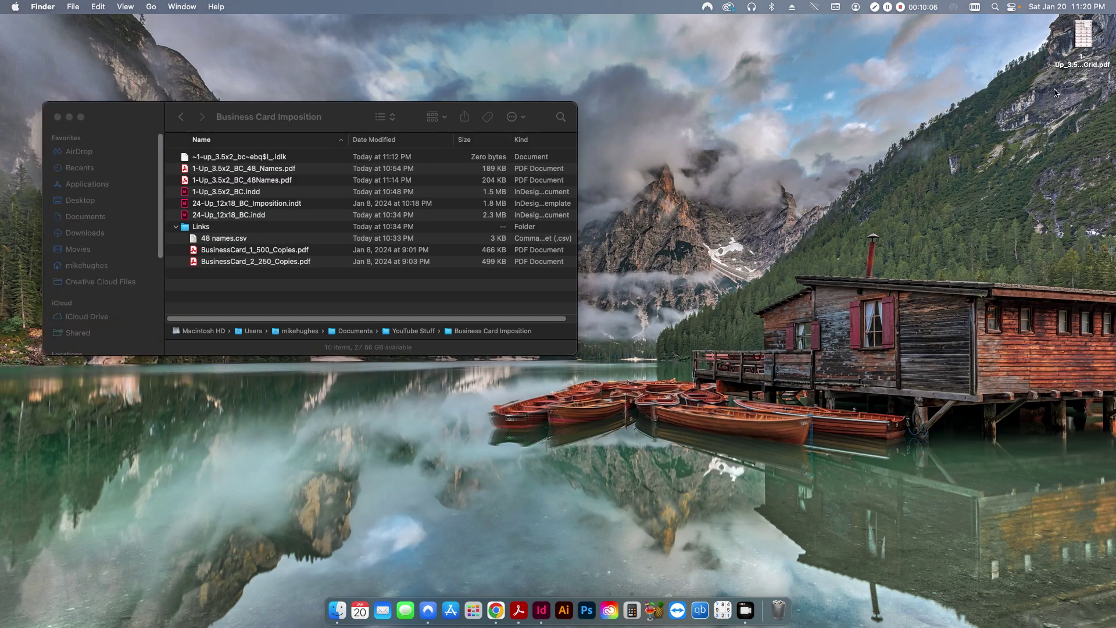
pyautogui.doubleClick(1070, 47)
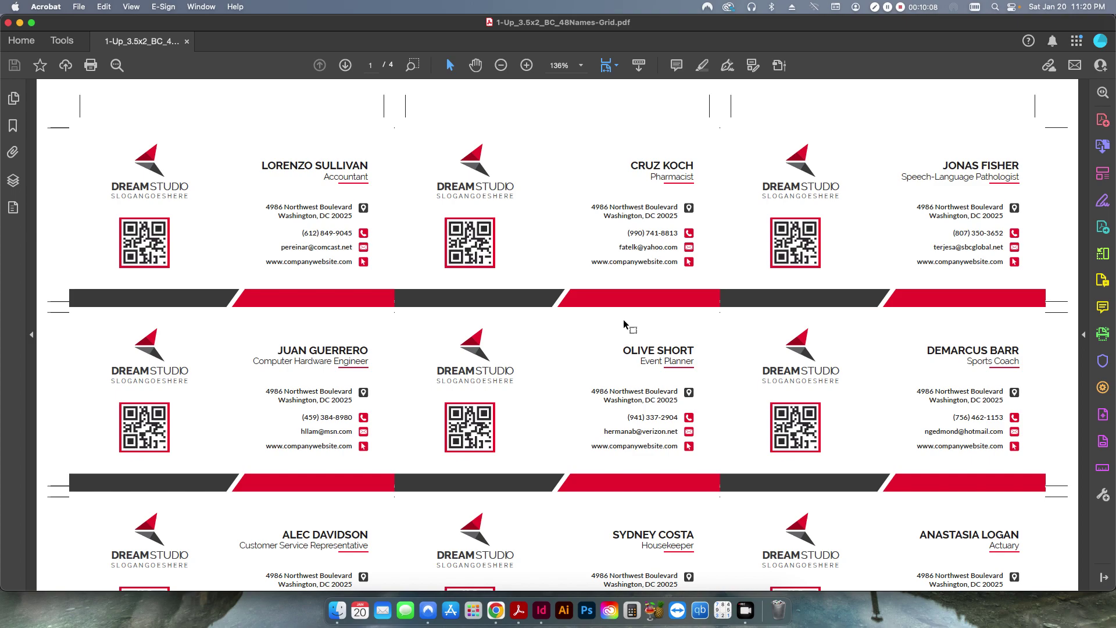
pyautogui.press('super+0')
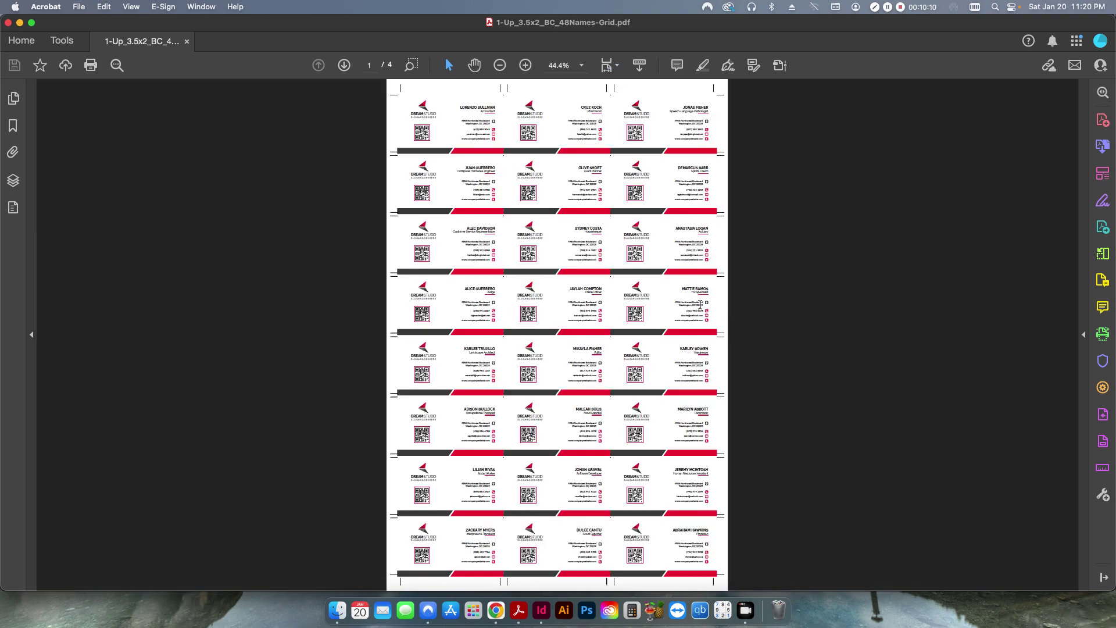
pyautogui.scroll(-20, 309, 416)
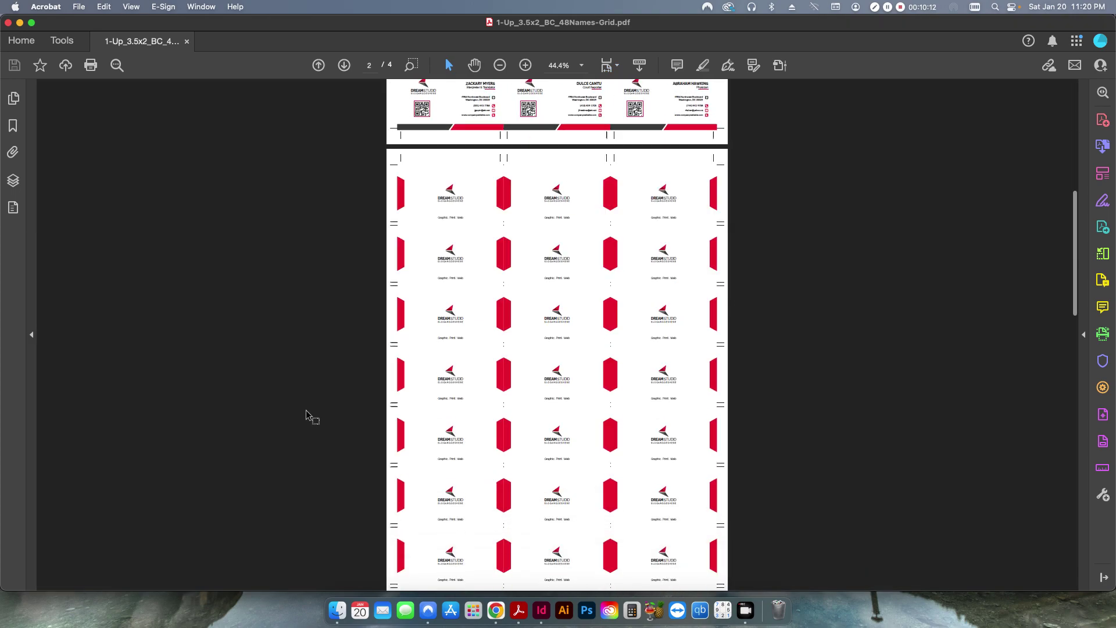
pyautogui.scroll(20, 308, 416)
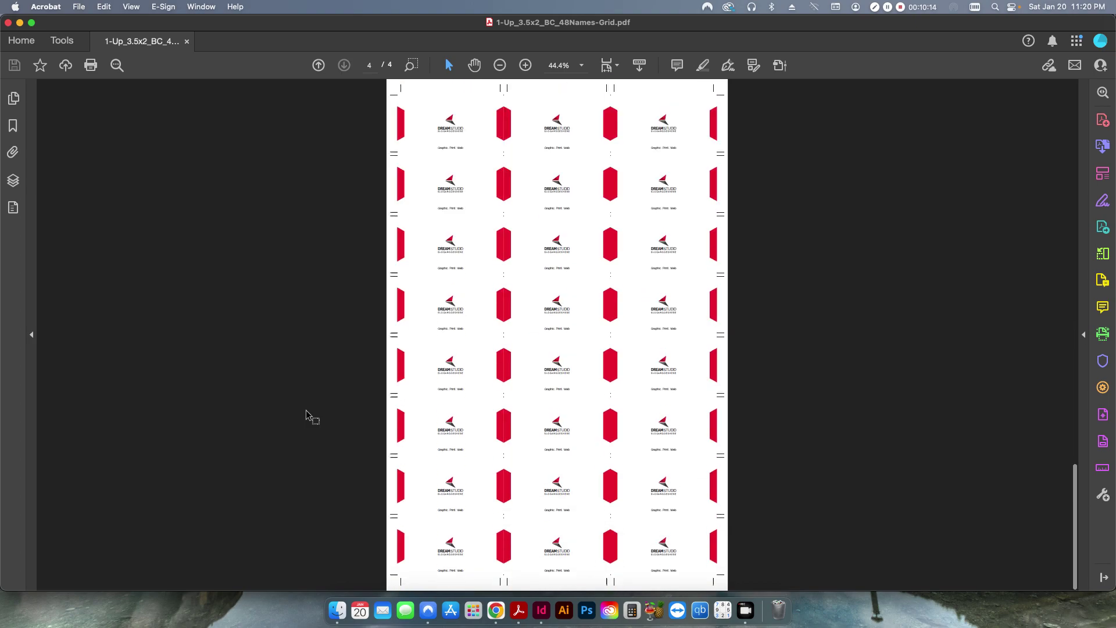
pyautogui.scroll(5, 306, 411)
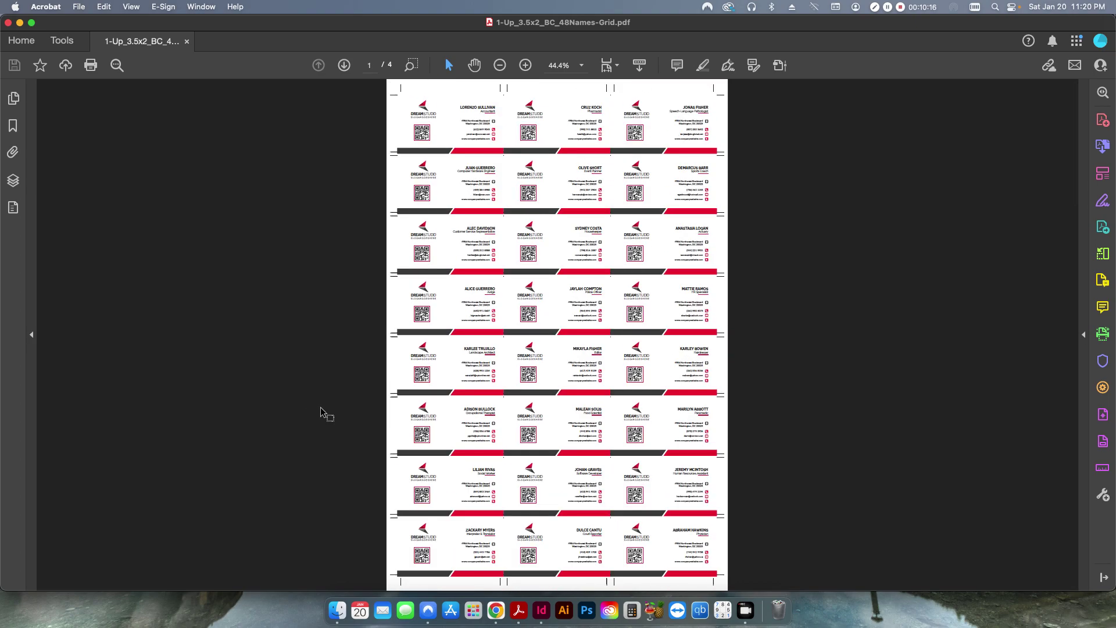
pyautogui.scroll(-15, 367, 501)
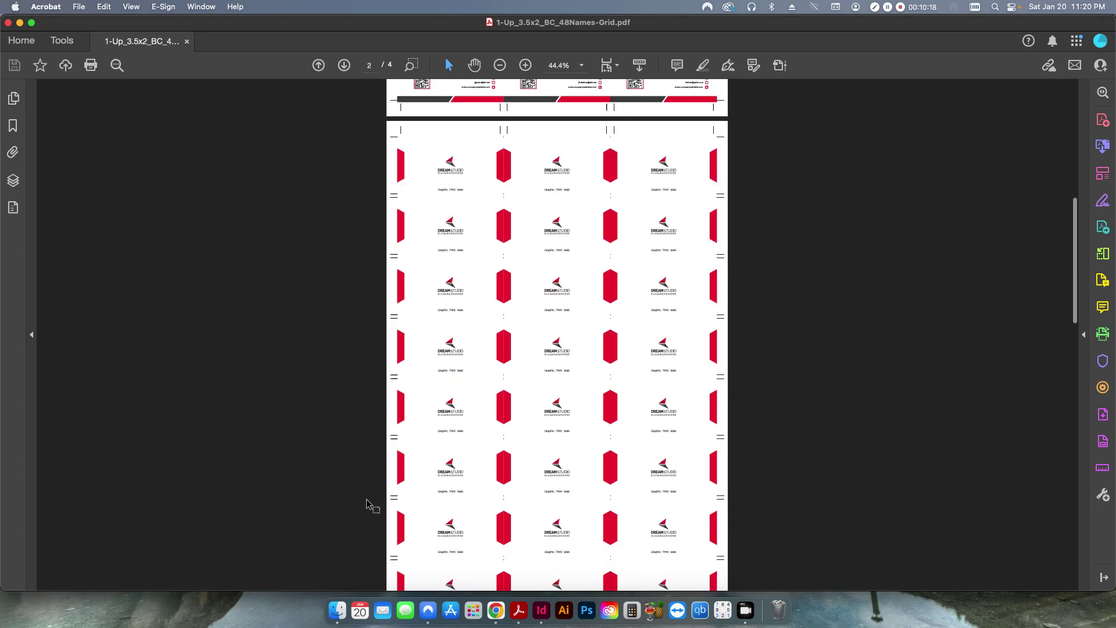
pyautogui.scroll(-10, 368, 501)
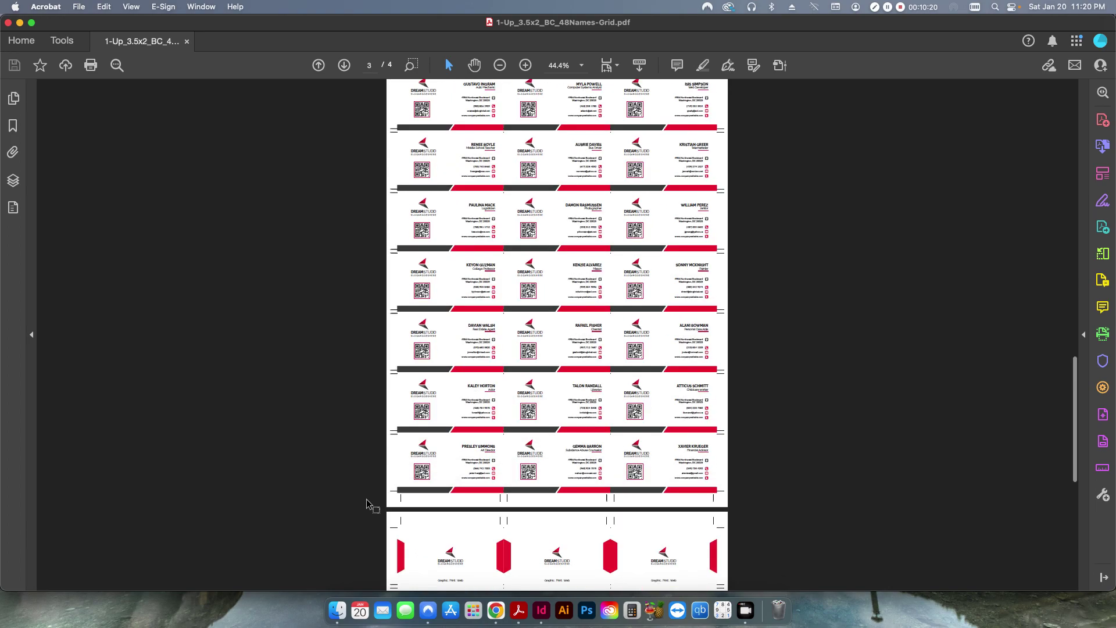
# Show the PDF in two-page view and compare the card fronts with their backs on both imposed sheets
pyautogui.click(130, 7)
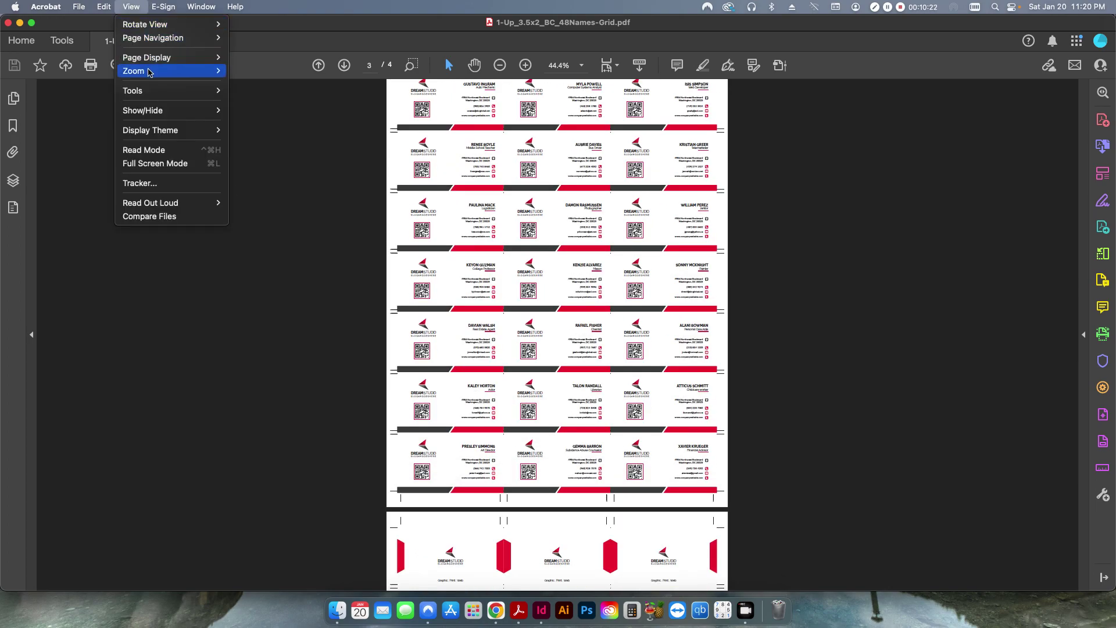
pyautogui.moveTo(149, 71)
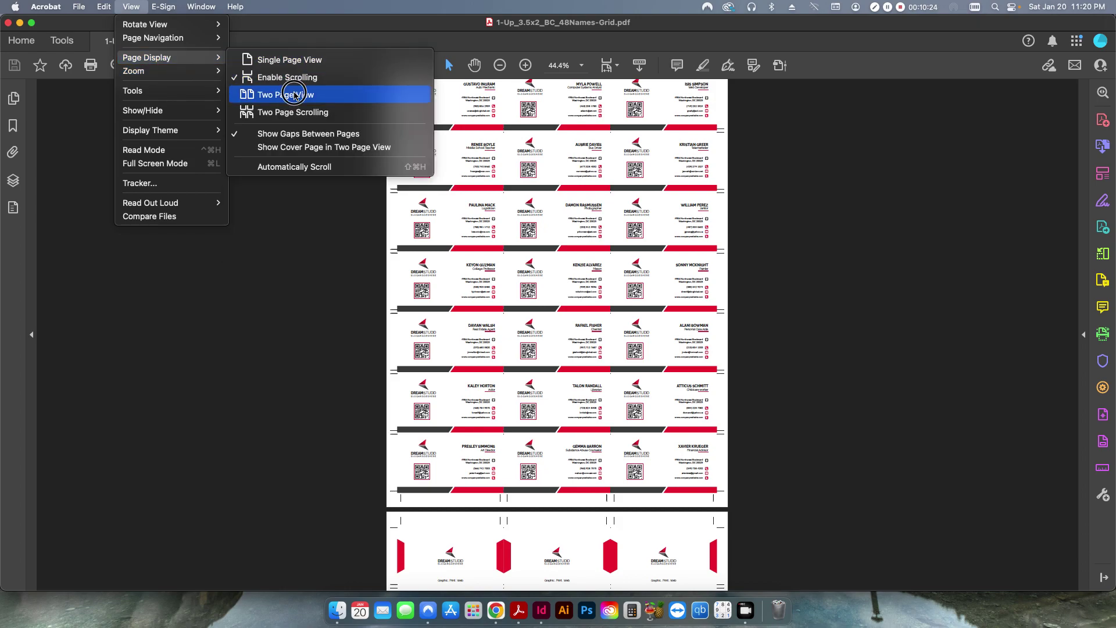
pyautogui.click(275, 92)
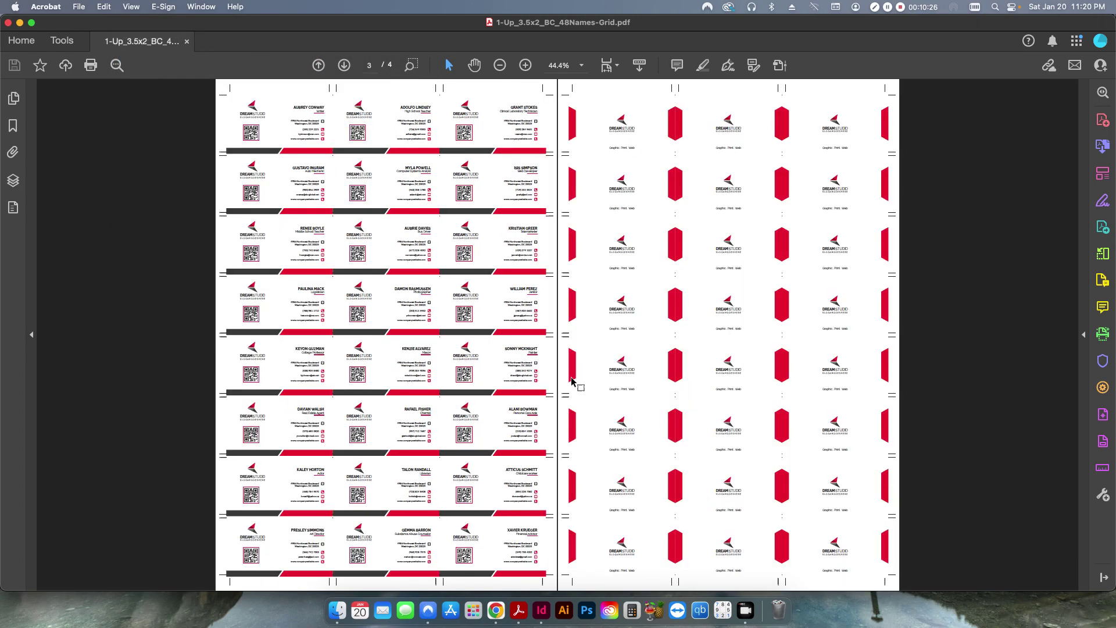
pyautogui.press('Home')
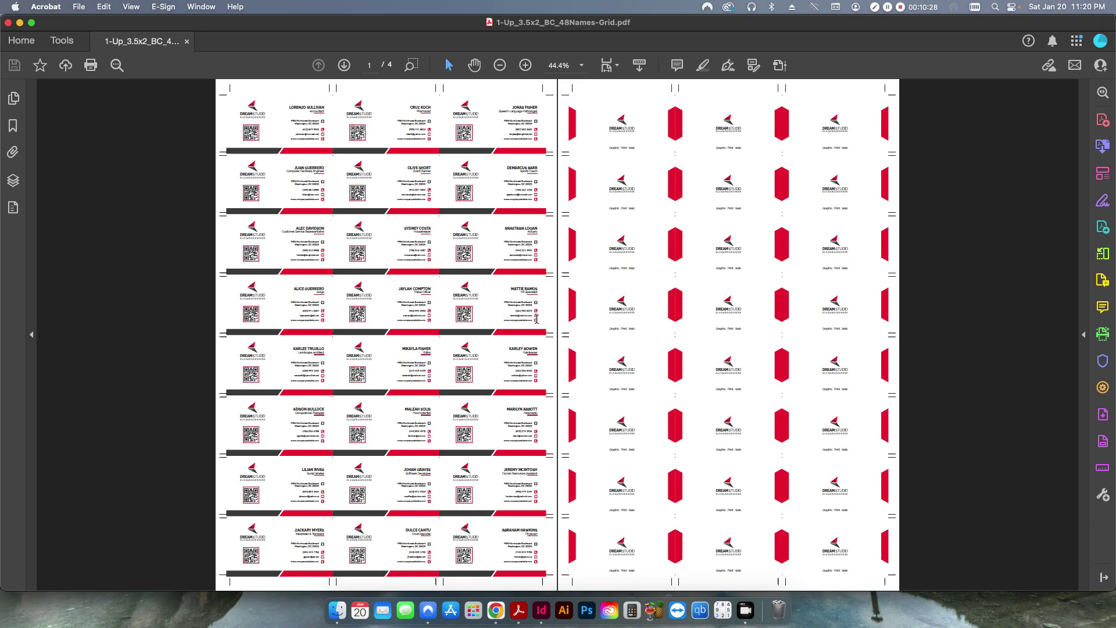
pyautogui.press('pagedown')
pyautogui.press('pageup')
pyautogui.press('pagedown')
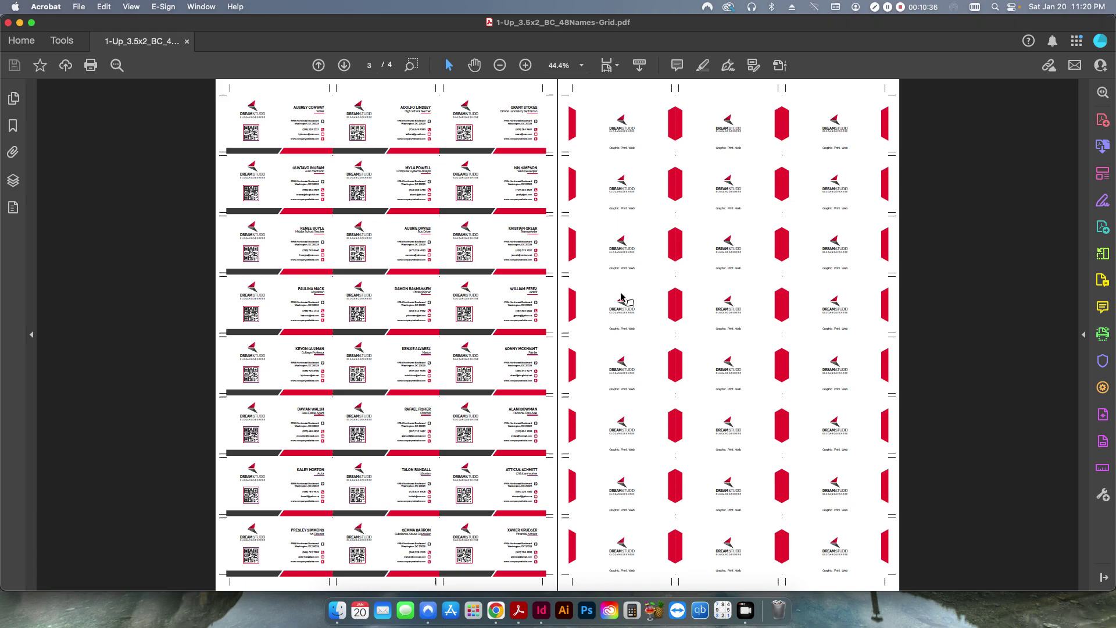
pyautogui.press('super+h')
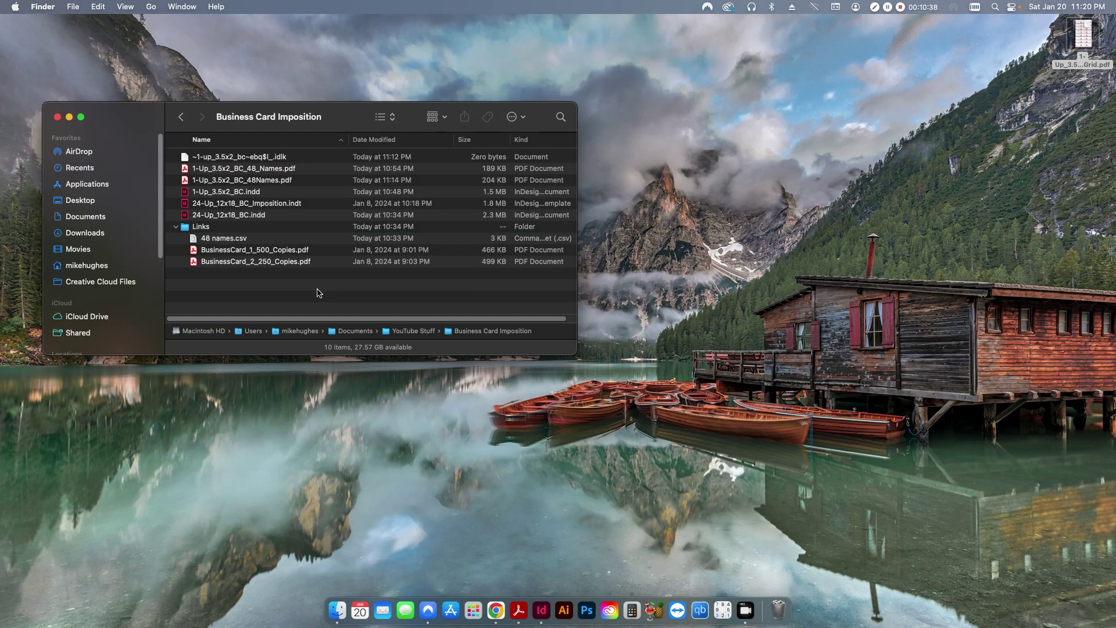
# Switch back to PDF Snake, close the imposed grid and reopen 1-Up_3.5x2_BC_48Names.pdf
pyautogui.click(496, 609)
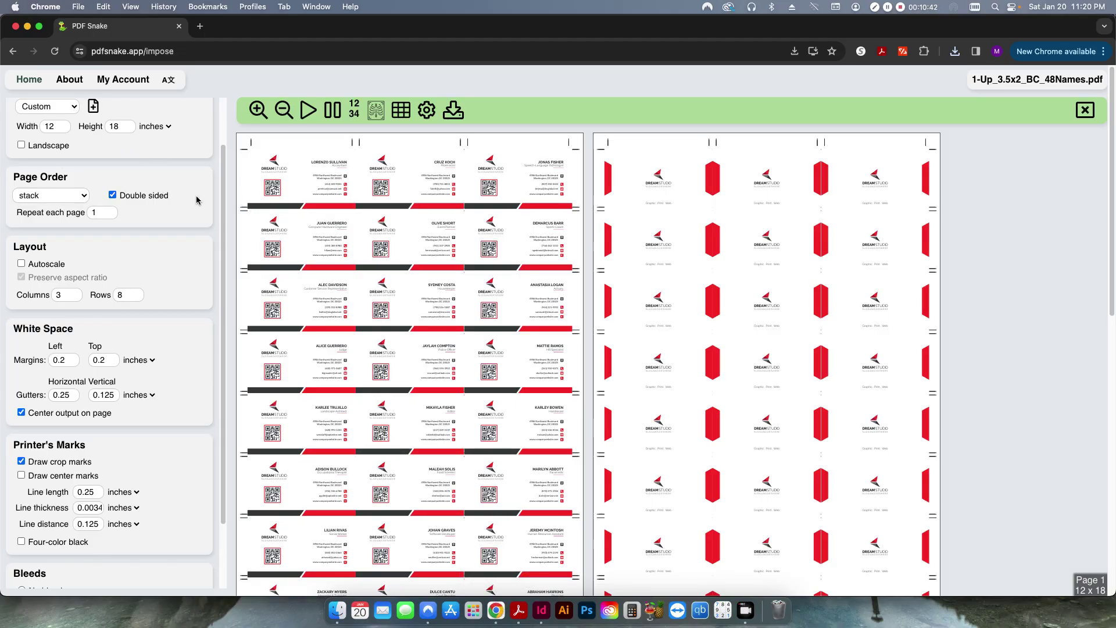
pyautogui.scroll(3, 181, 199)
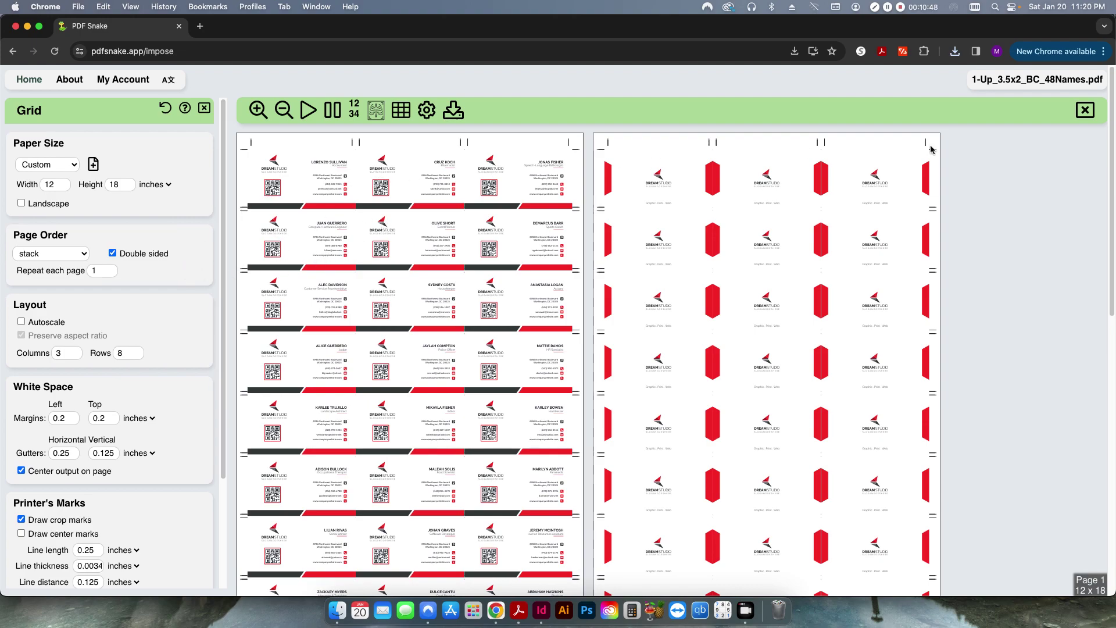
pyautogui.click(1085, 110)
pyautogui.click(424, 388)
pyautogui.doubleClick(484, 259)
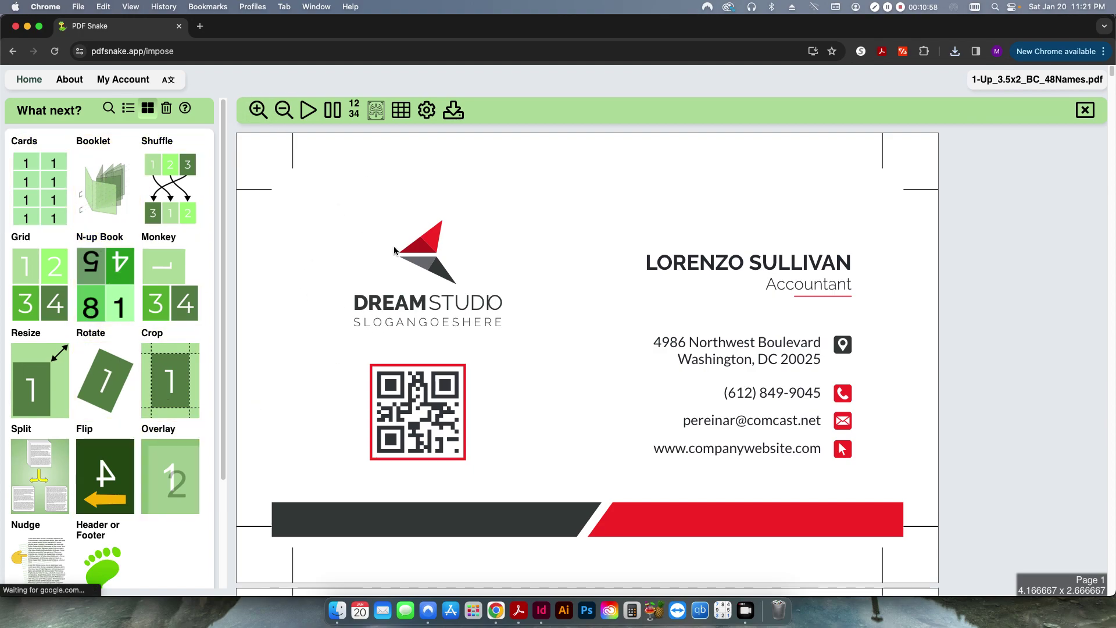
pyautogui.press('super+h')
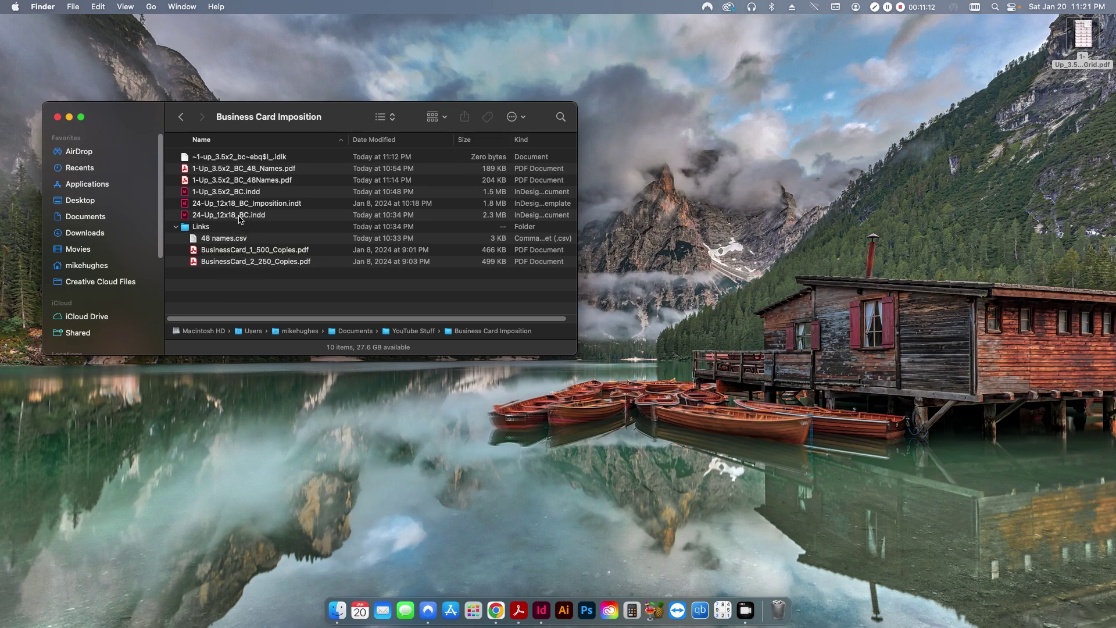
# Switch to InDesign, look at the merge options for the one-up card, cancel them and view the card's back and front
pyautogui.click(541, 610)
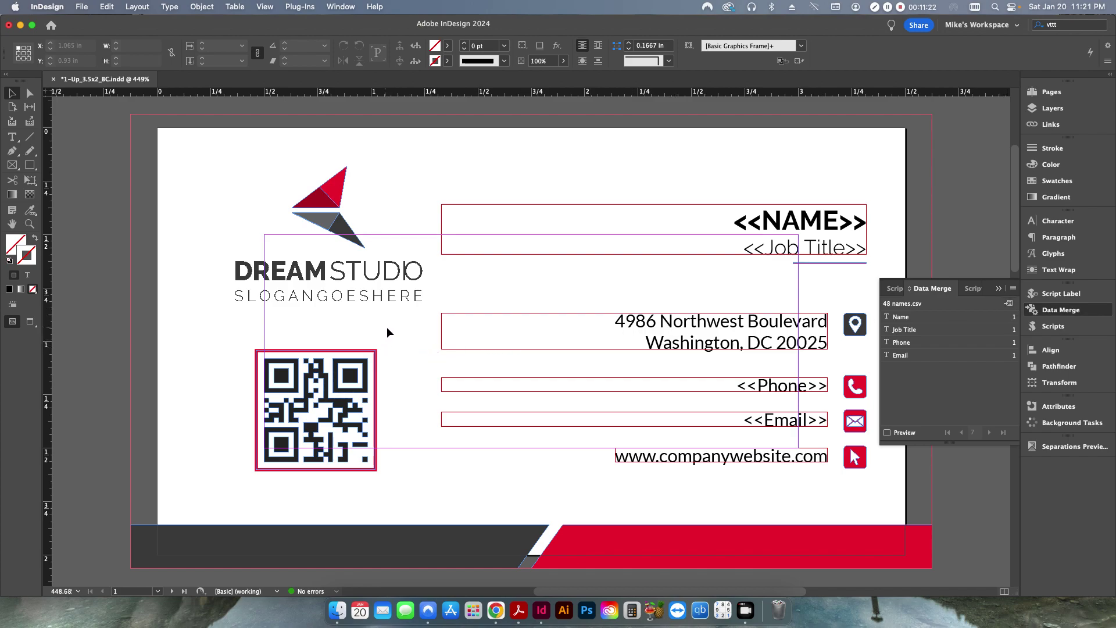
pyautogui.click(1008, 303)
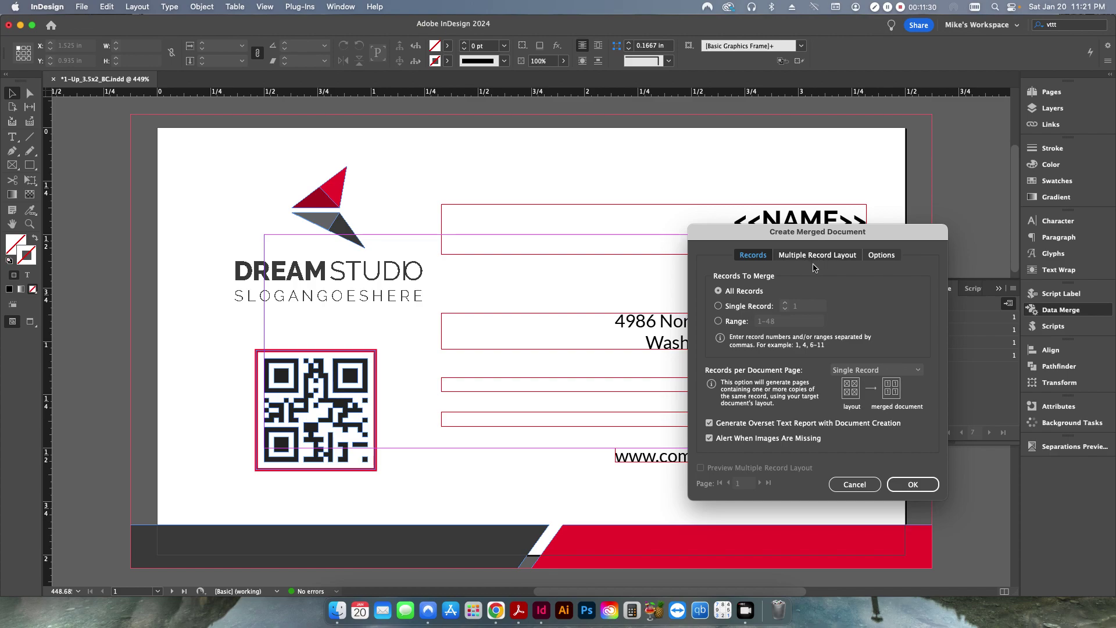
pyautogui.click(854, 484)
pyautogui.click(181, 591)
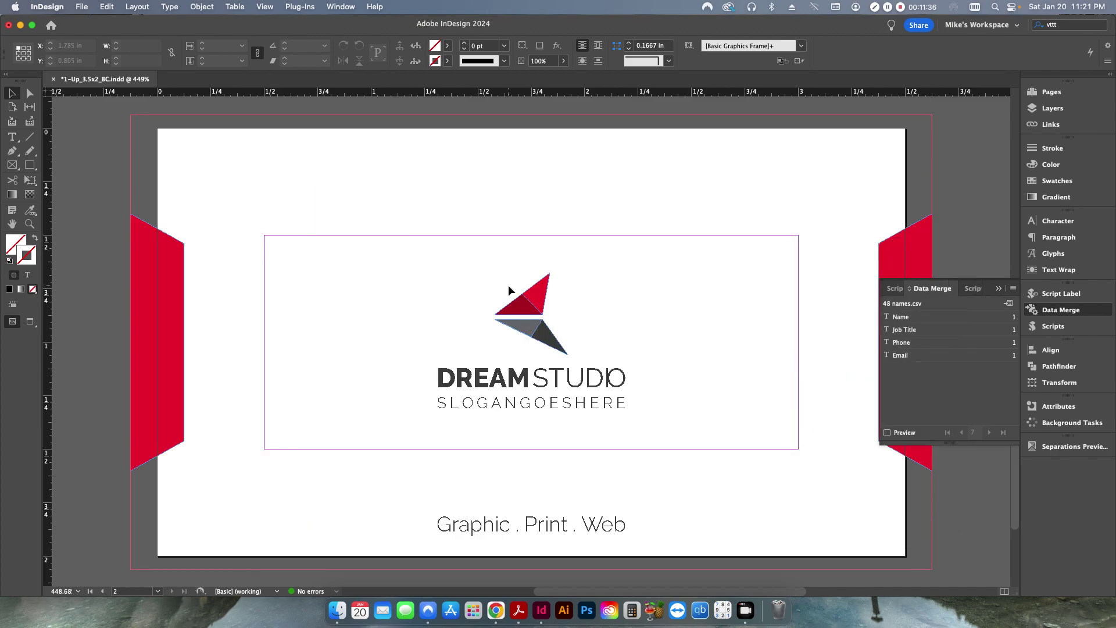
pyautogui.click(103, 589)
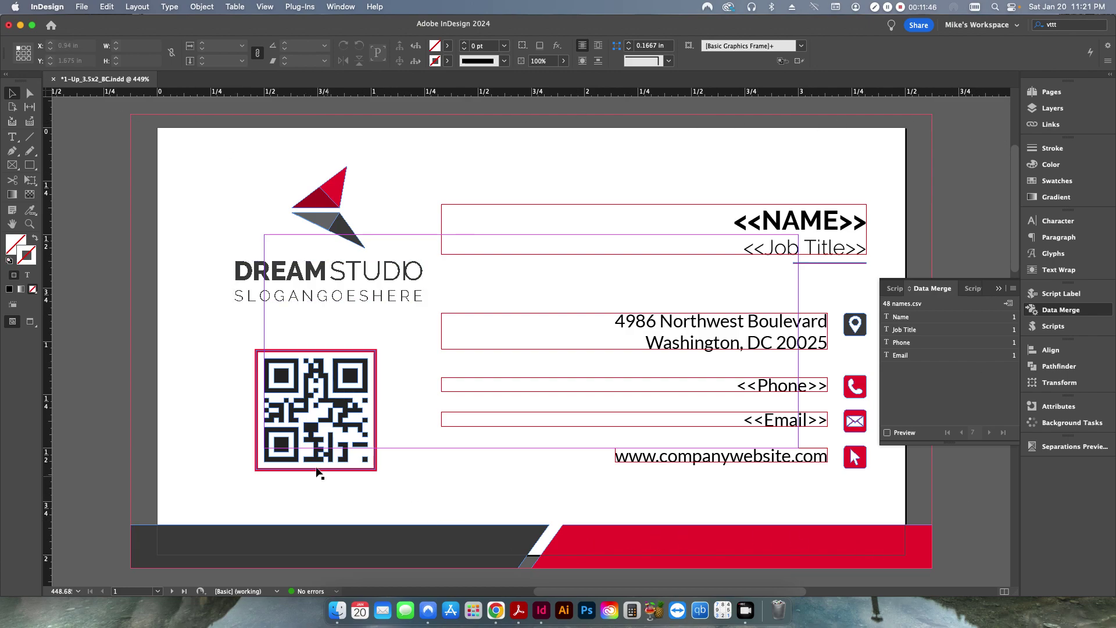
# Open 24-Up_12x18_BC.indd from the Business Card Imposition folder, fit its page to the window and compare it with the one-up card file
pyautogui.press('super+h')
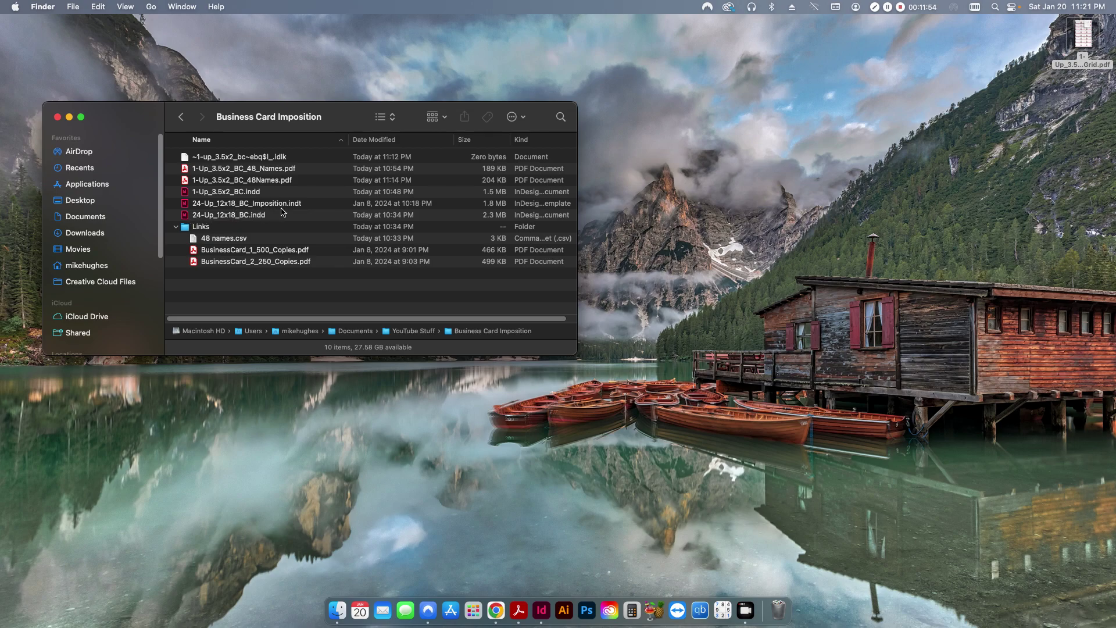
pyautogui.doubleClick(222, 215)
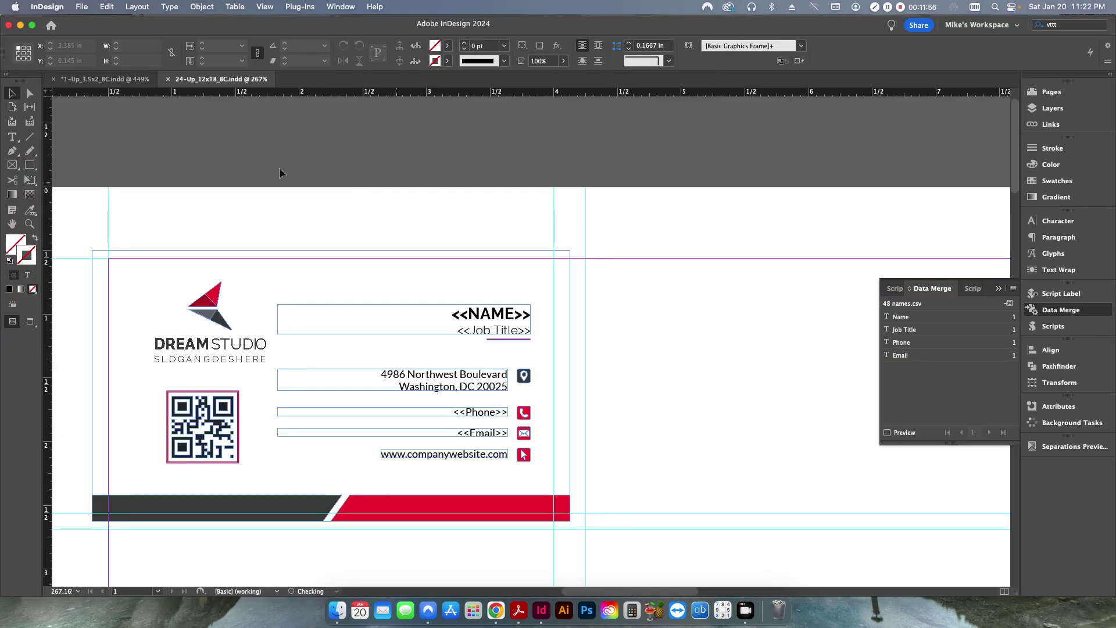
pyautogui.press('super+0')
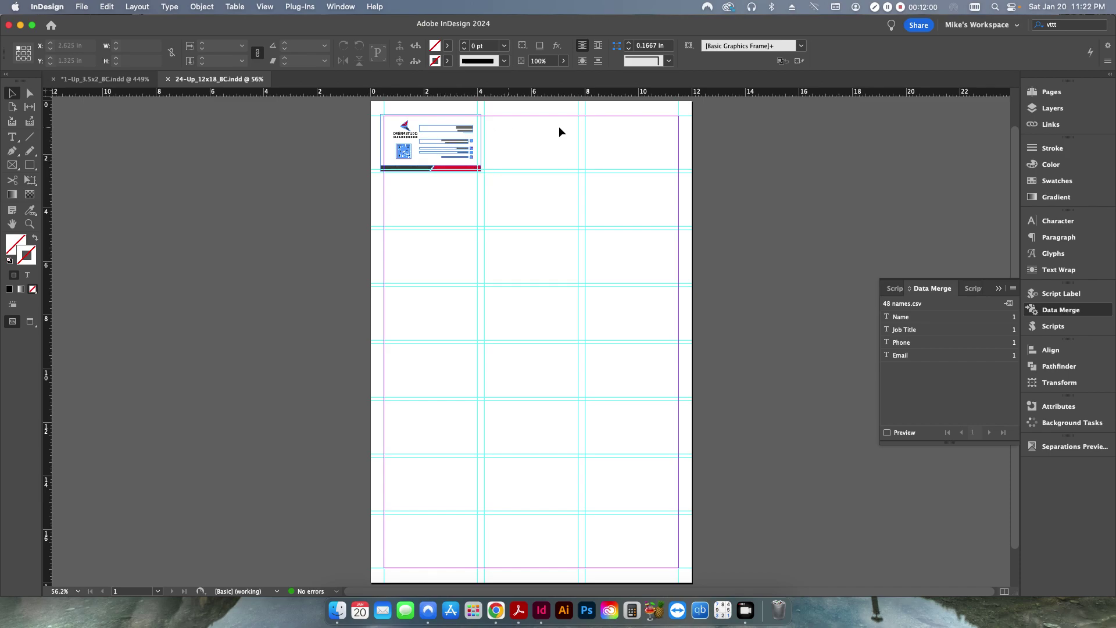
pyautogui.click(157, 591)
pyautogui.click(157, 591)
pyautogui.click(105, 79)
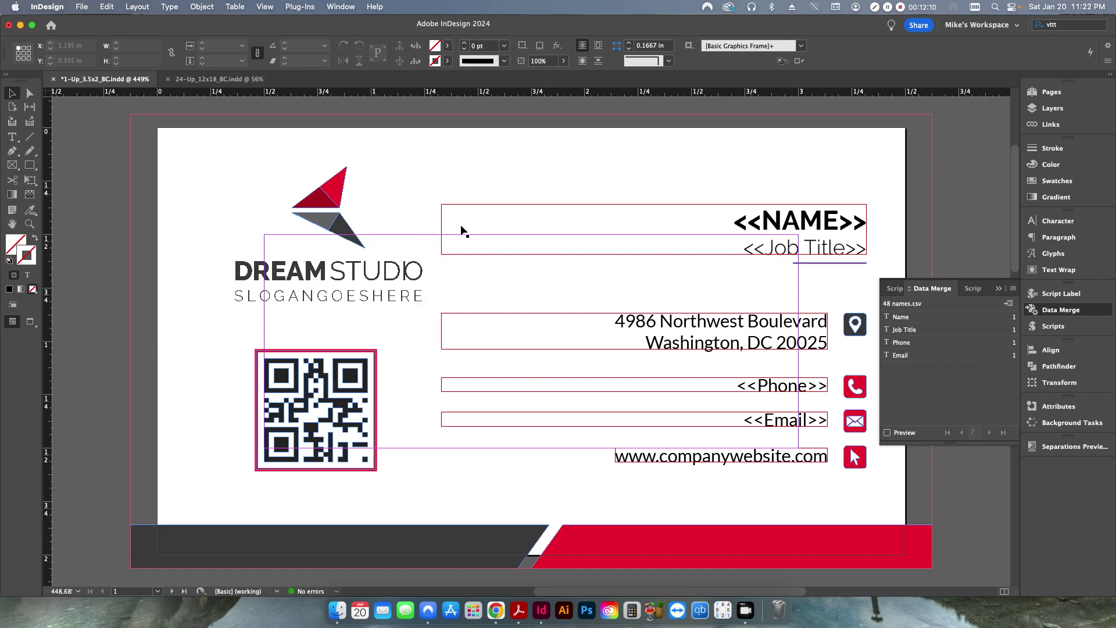
pyautogui.hotkey('ctrl', 'Tab')
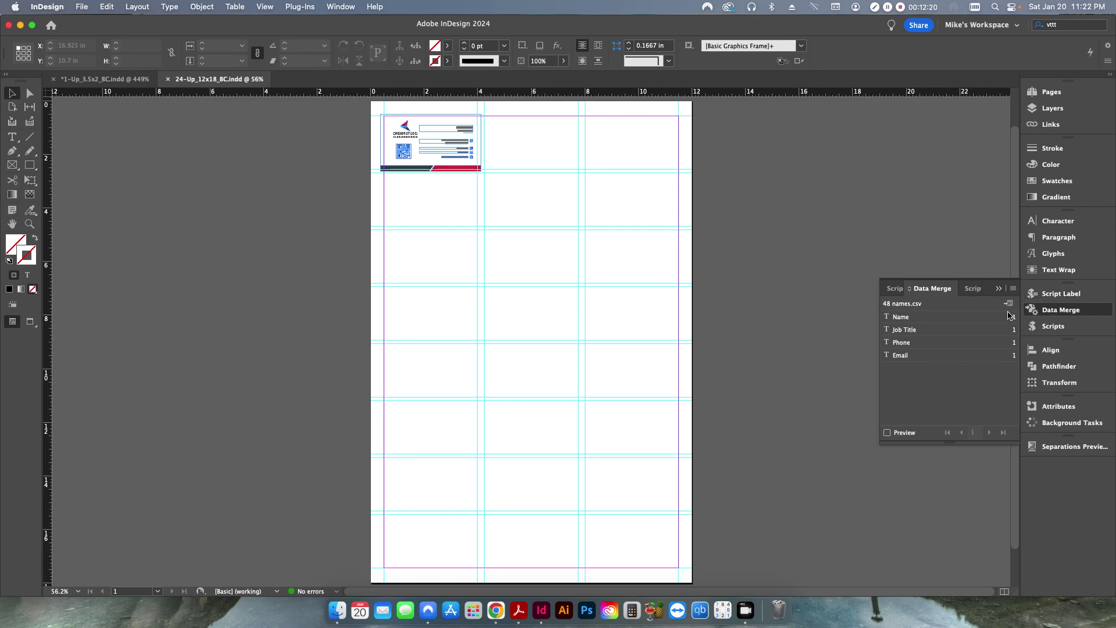
# Examine the data merge fields on the single card in the sheet's first grid cell up close, then view the whole sheet again
pyautogui.click(29, 224)
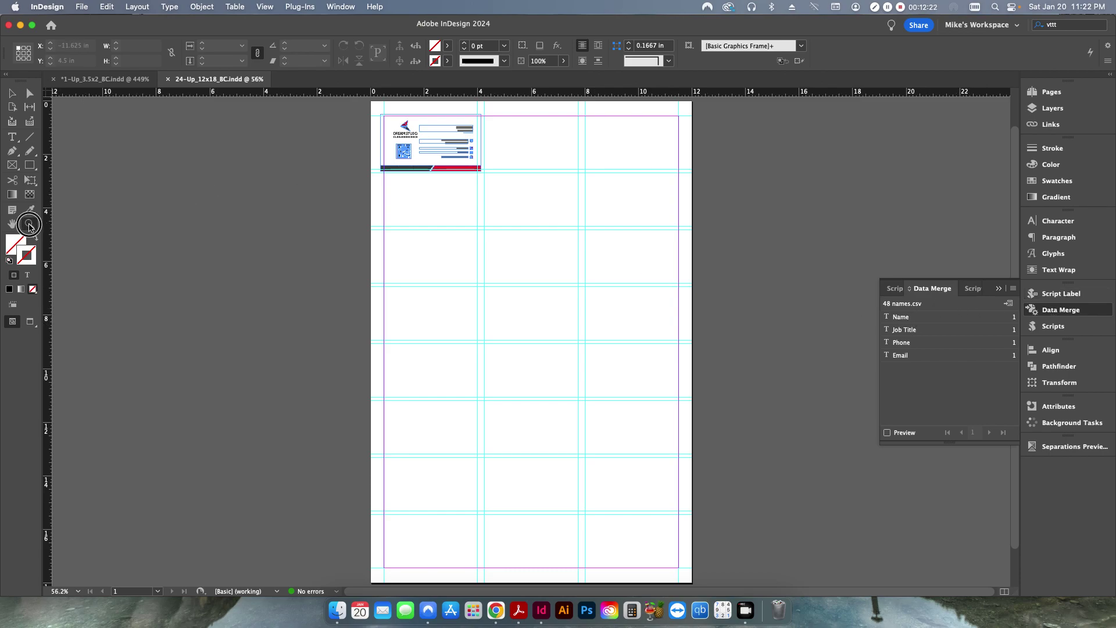
pyautogui.moveTo(371, 106); pyautogui.dragTo(505, 180)
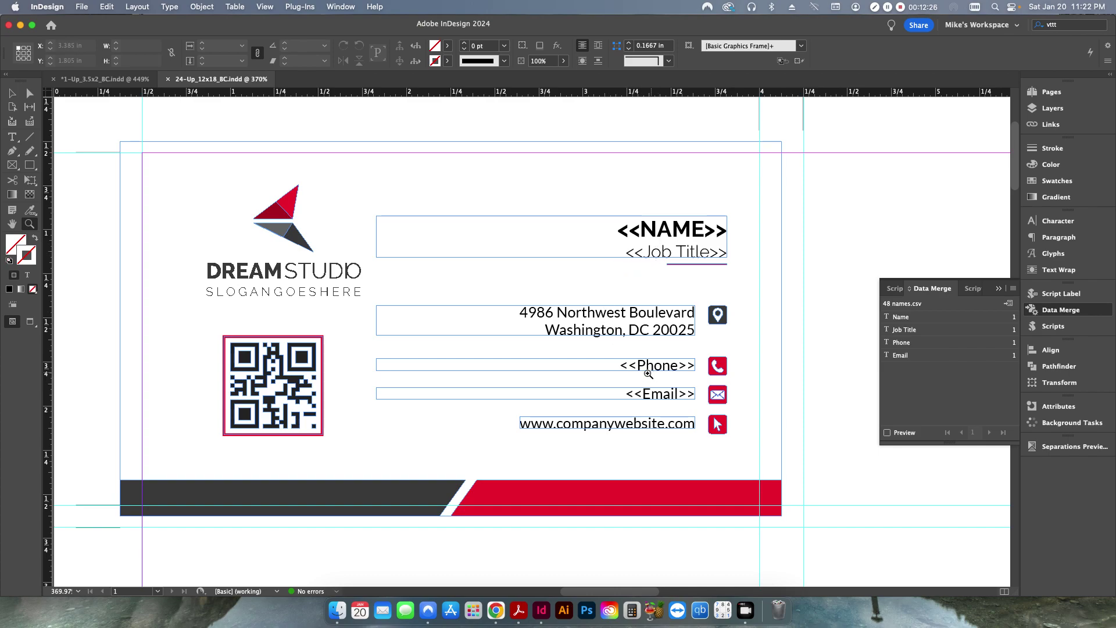
pyautogui.press('super+0')
pyautogui.press('v')
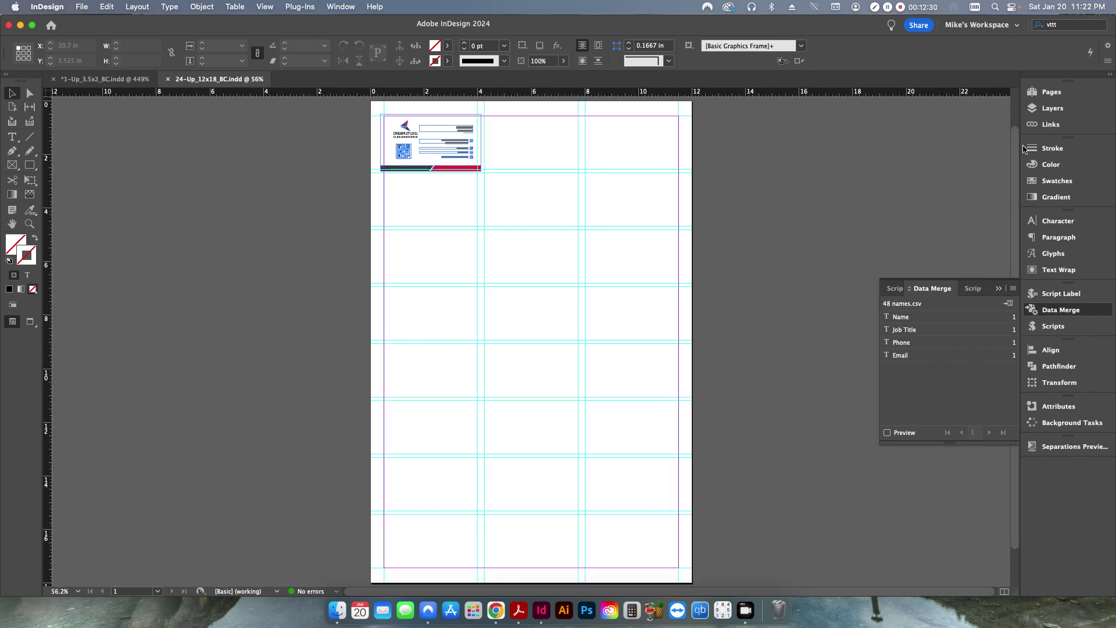
# Examine the crop marks on A-Parent in Preview mode, then return to page 1 and show its data merge fields
pyautogui.click(1049, 92)
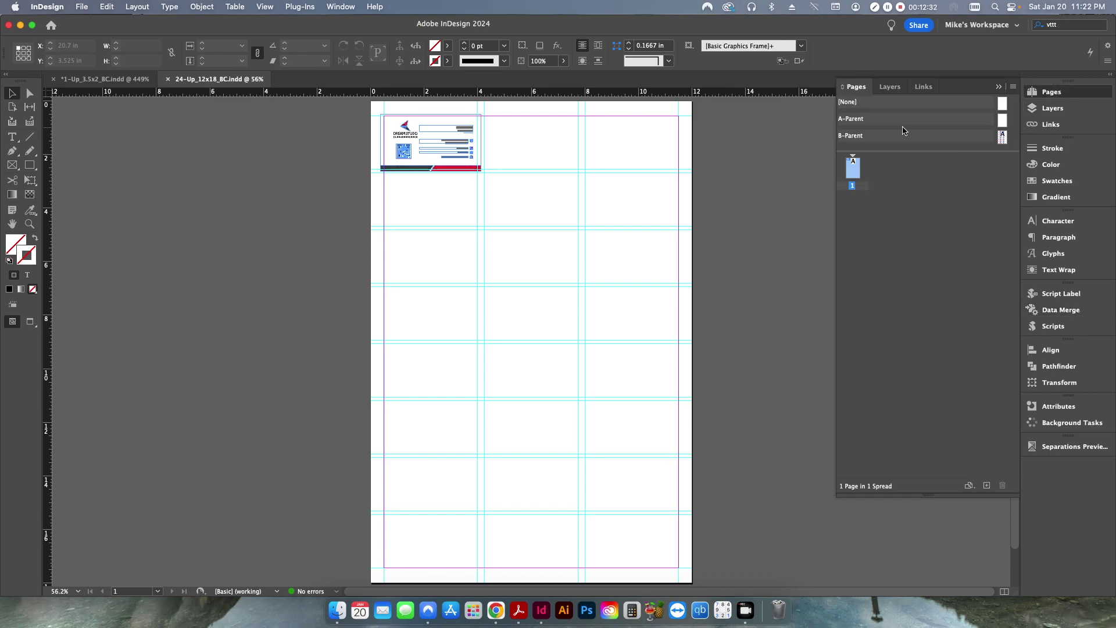
pyautogui.doubleClick(1002, 121)
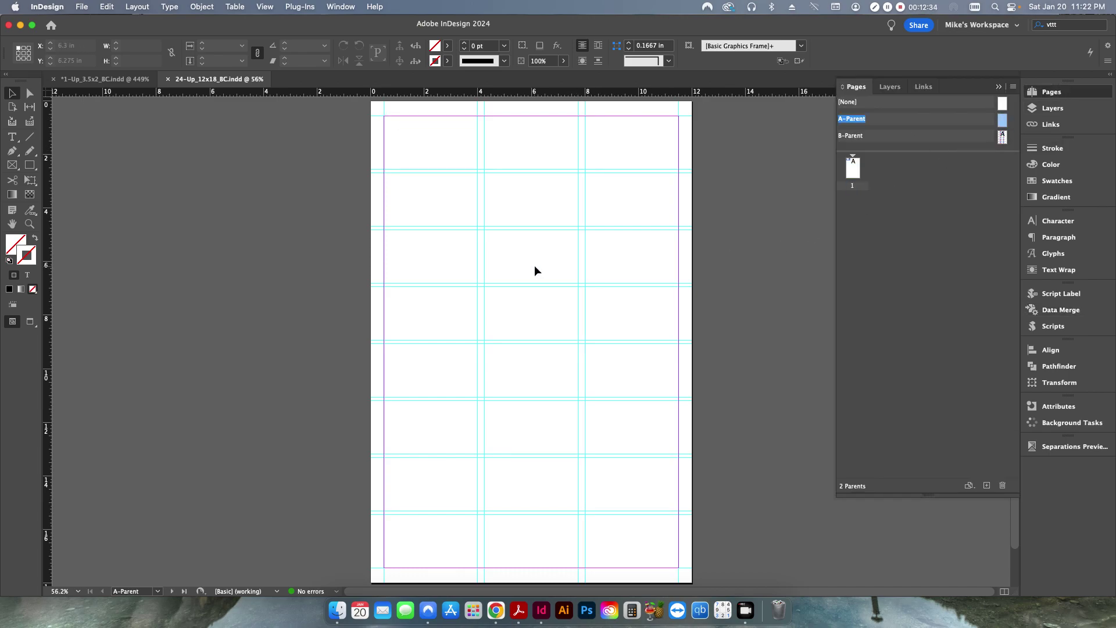
pyautogui.press('w')
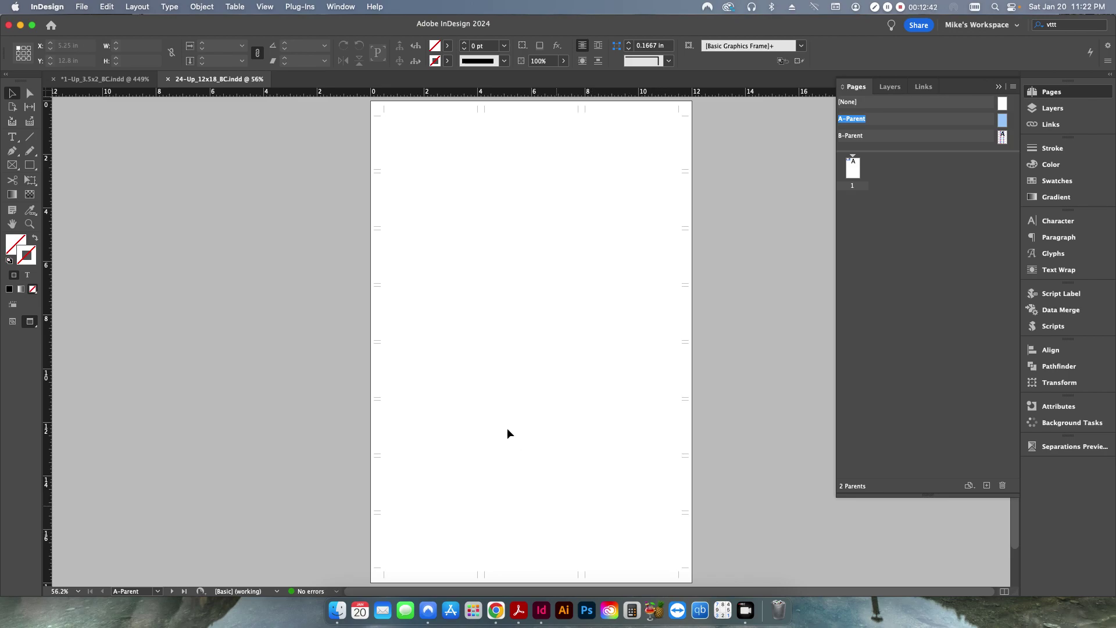
pyautogui.doubleClick(853, 169)
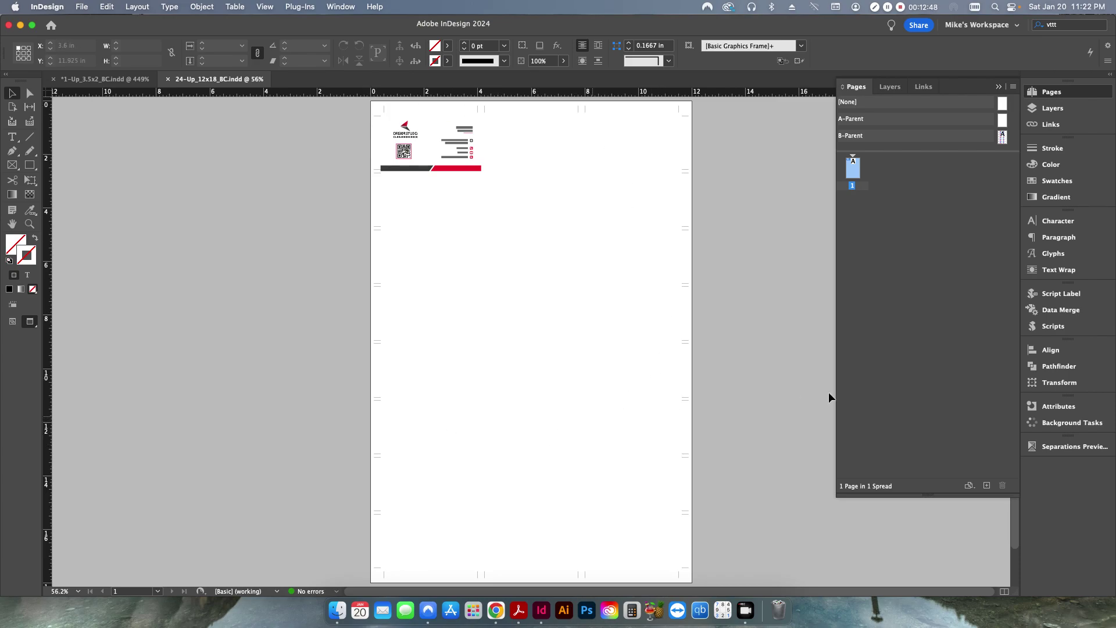
pyautogui.click(1059, 310)
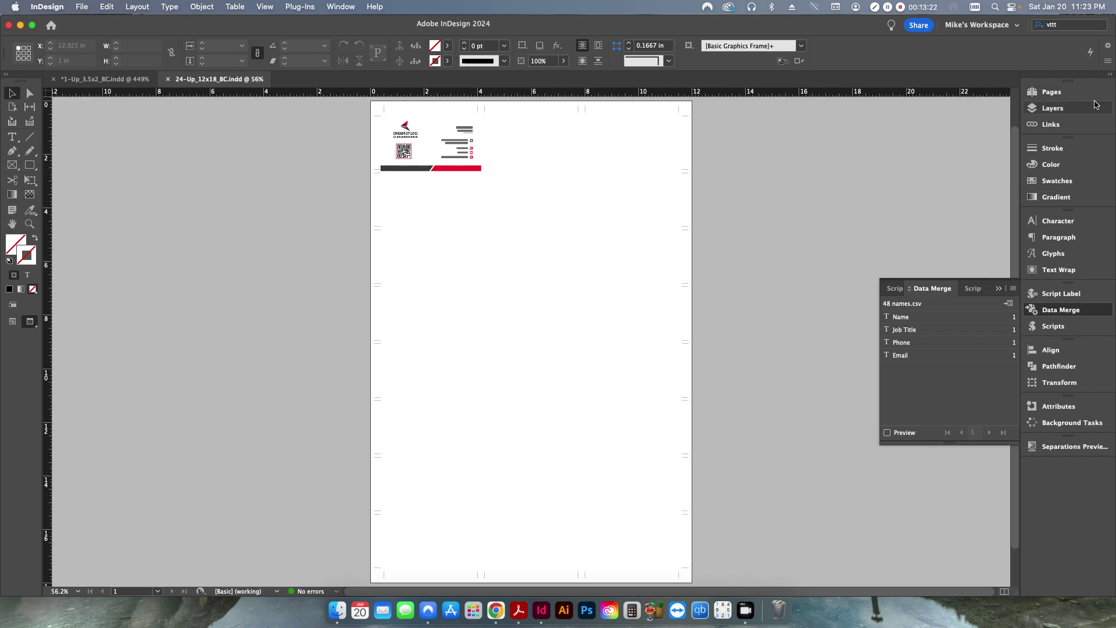
# Check the A-Parent and B-Parent layouts, compare B-Parent with the card back in the one-up file, and return to page 1 of the 24-up
pyautogui.click(1046, 92)
pyautogui.doubleClick(1000, 122)
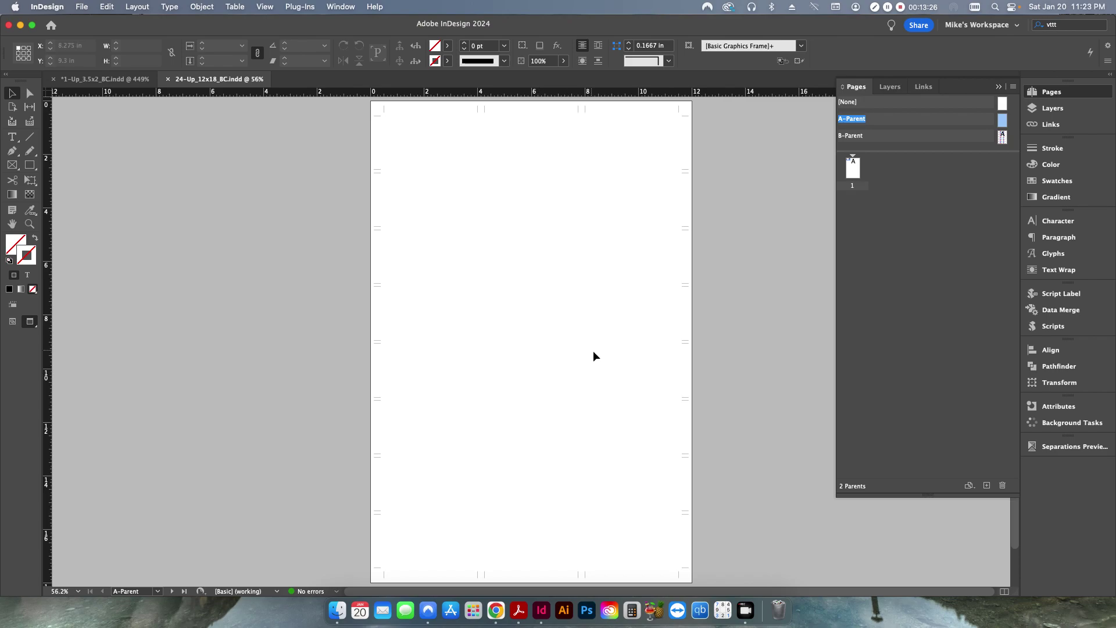
pyautogui.doubleClick(1001, 140)
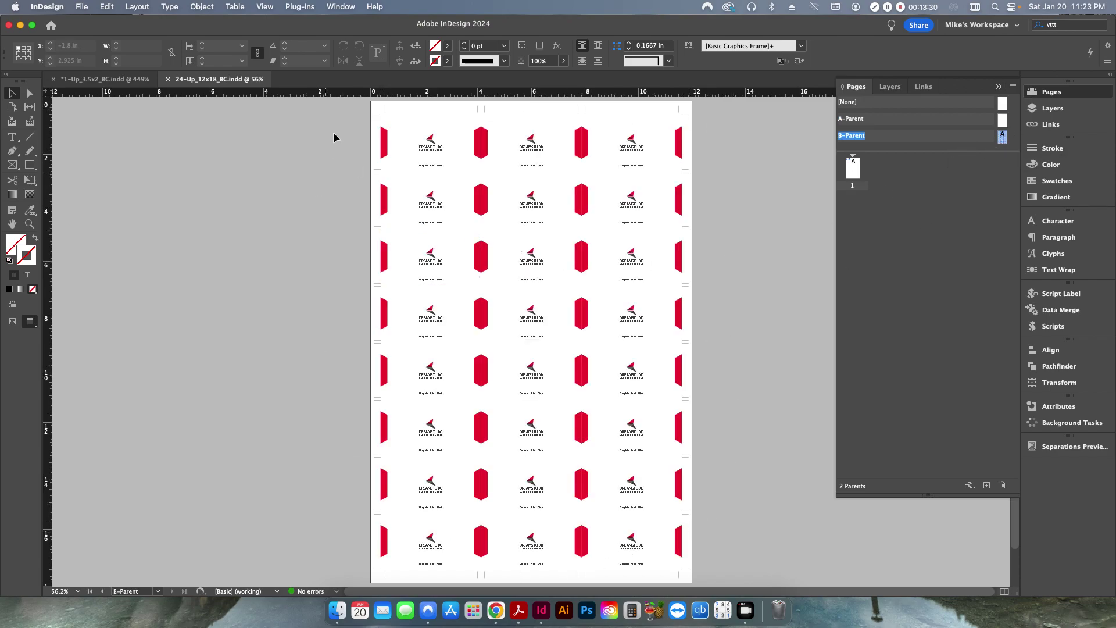
pyautogui.click(127, 79)
pyautogui.click(173, 590)
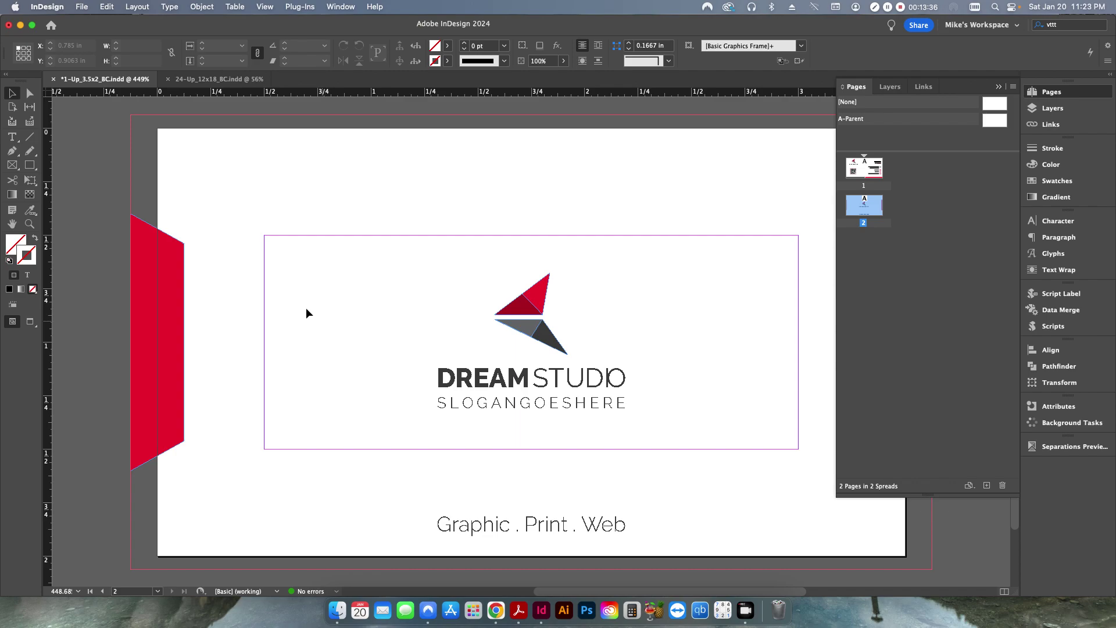
pyautogui.click(220, 79)
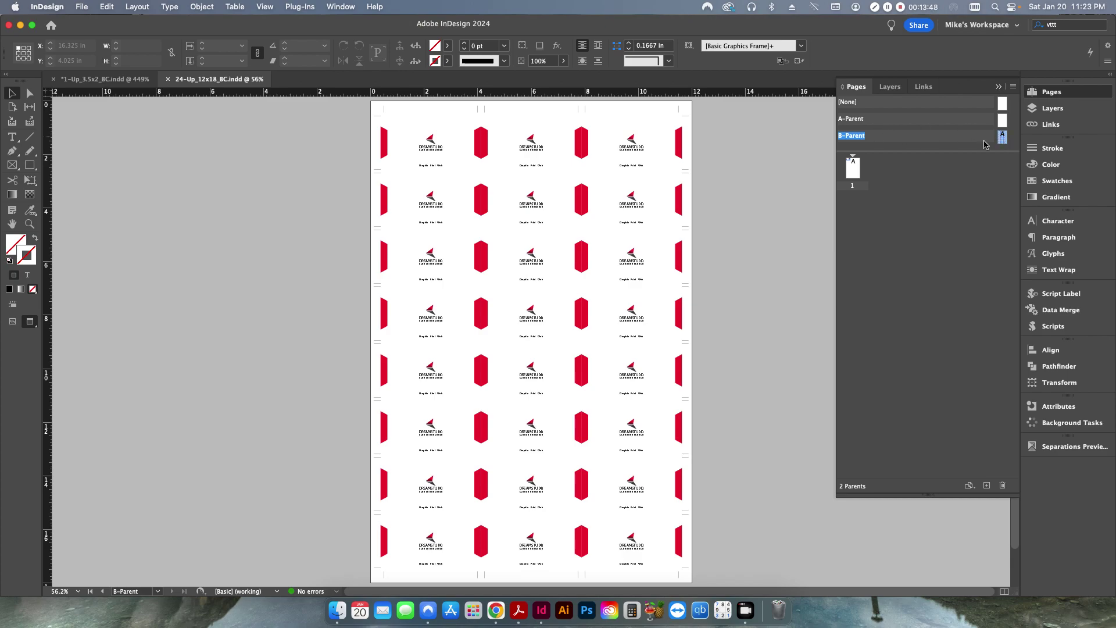
pyautogui.doubleClick(852, 168)
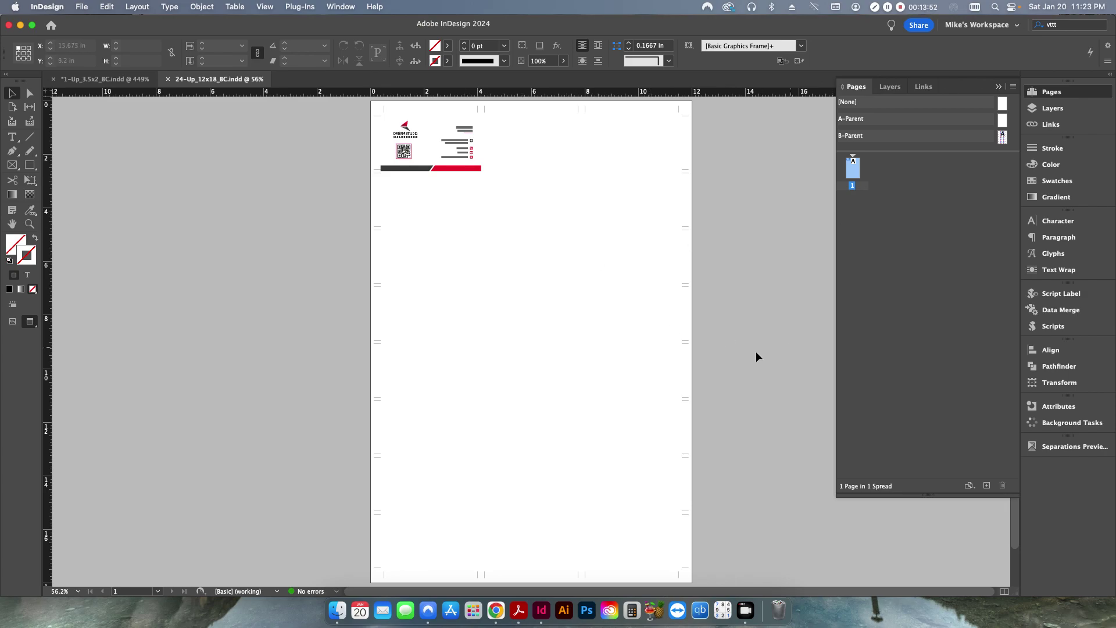
# Merge all records into a new document with Multiple Records per page, arranged rows first, previewing the multiple record layout before creating it
pyautogui.click(1043, 310)
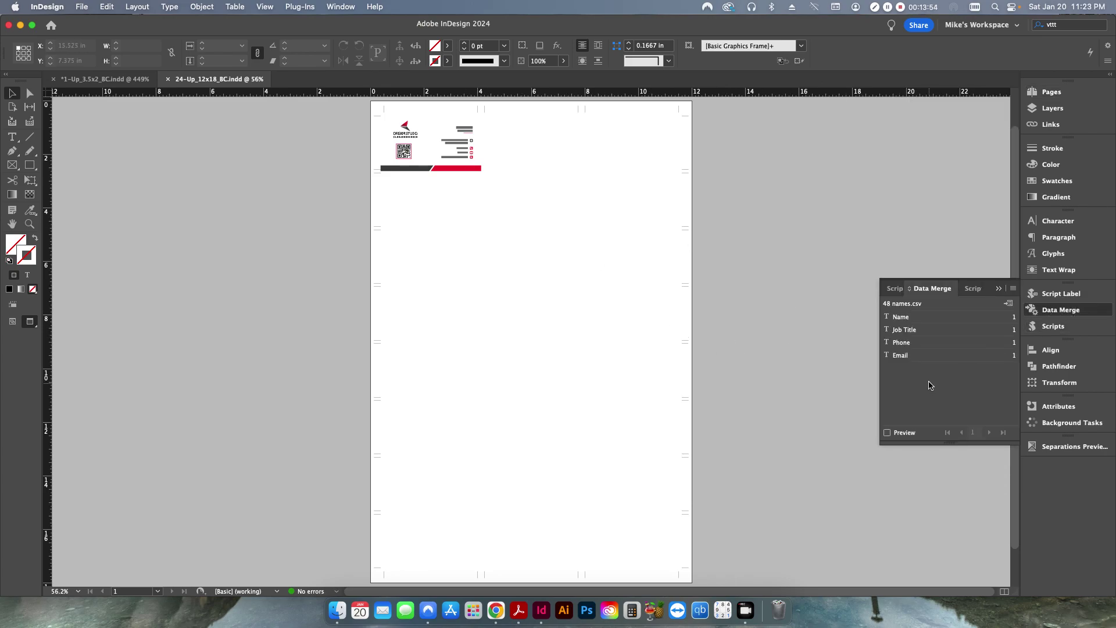
pyautogui.click(1008, 304)
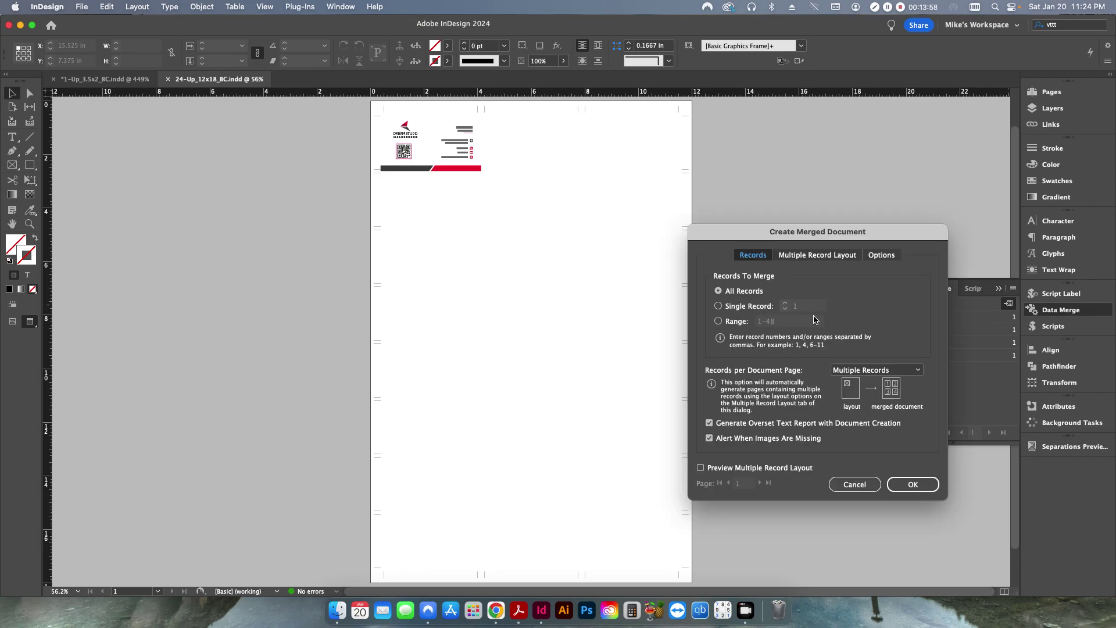
pyautogui.click(862, 370)
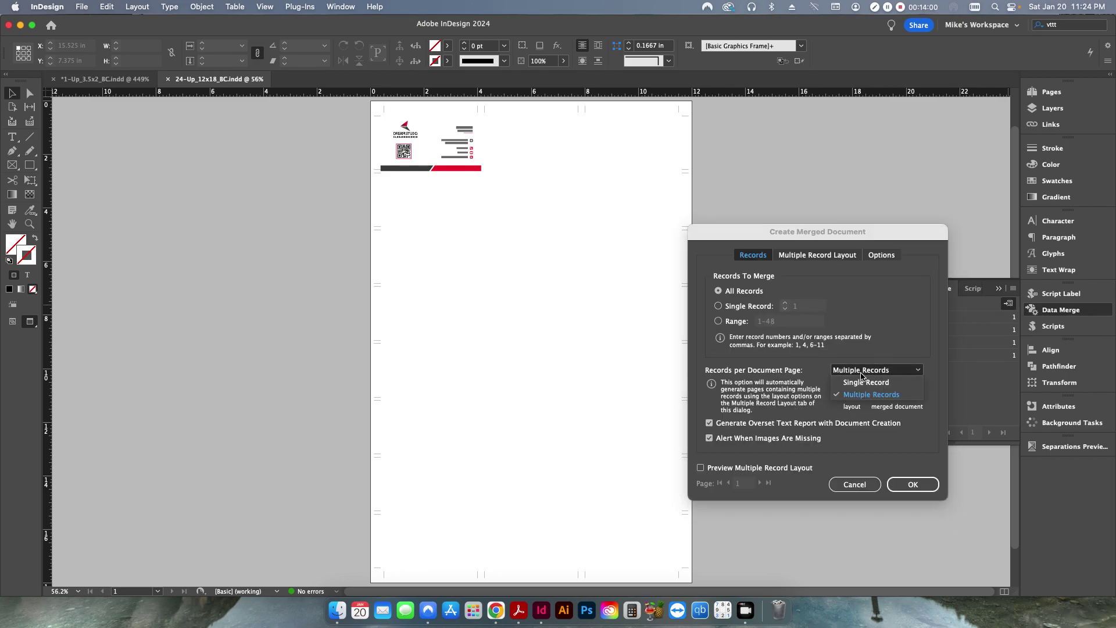
pyautogui.click(862, 375)
pyautogui.click(810, 257)
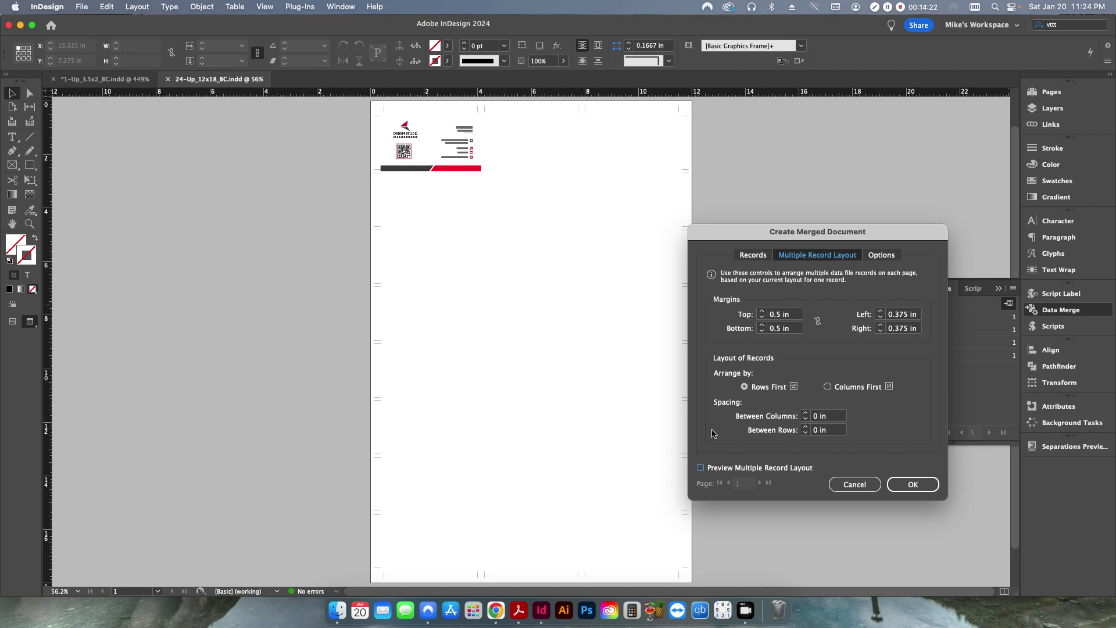
pyautogui.click(700, 467)
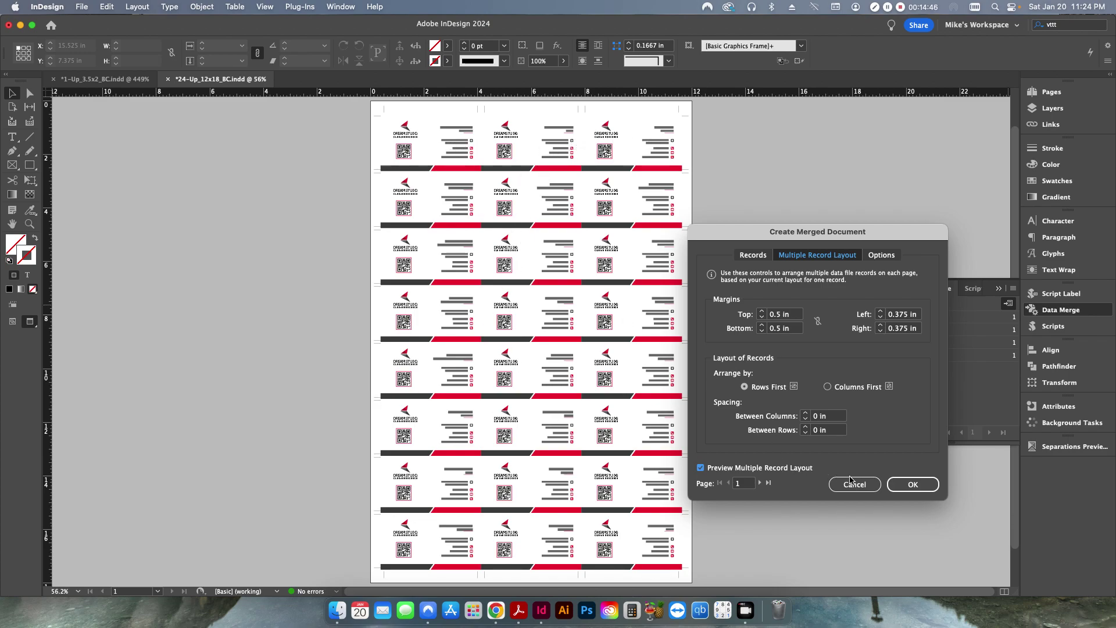
pyautogui.click(911, 485)
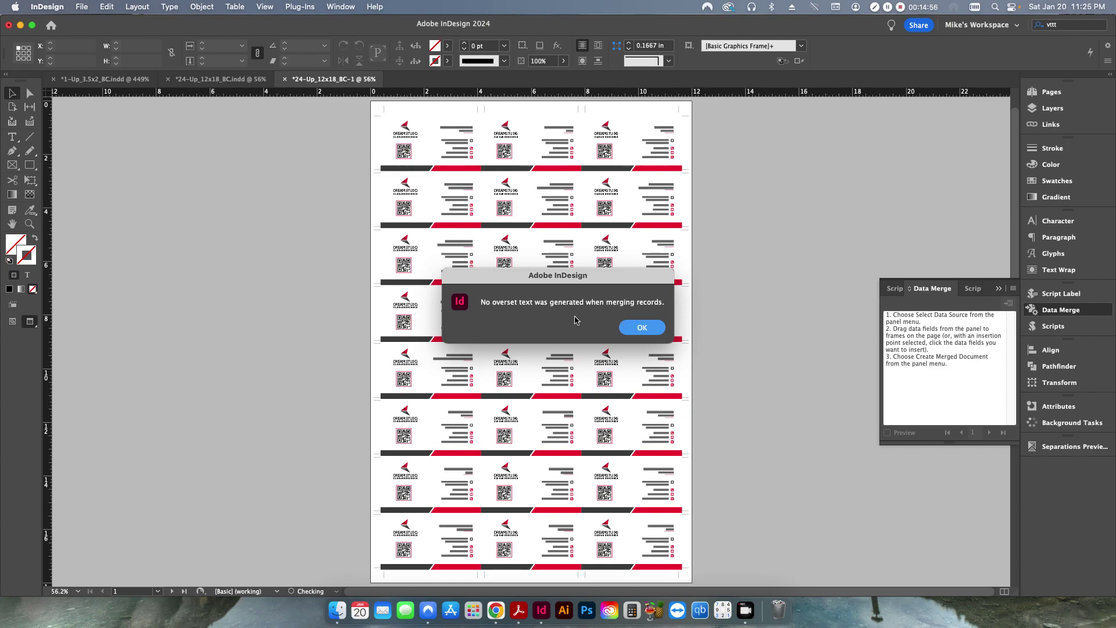
pyautogui.click(643, 327)
# Check the merged names up close on the first sheet, then examine both pages of the merged document
pyautogui.click(30, 224)
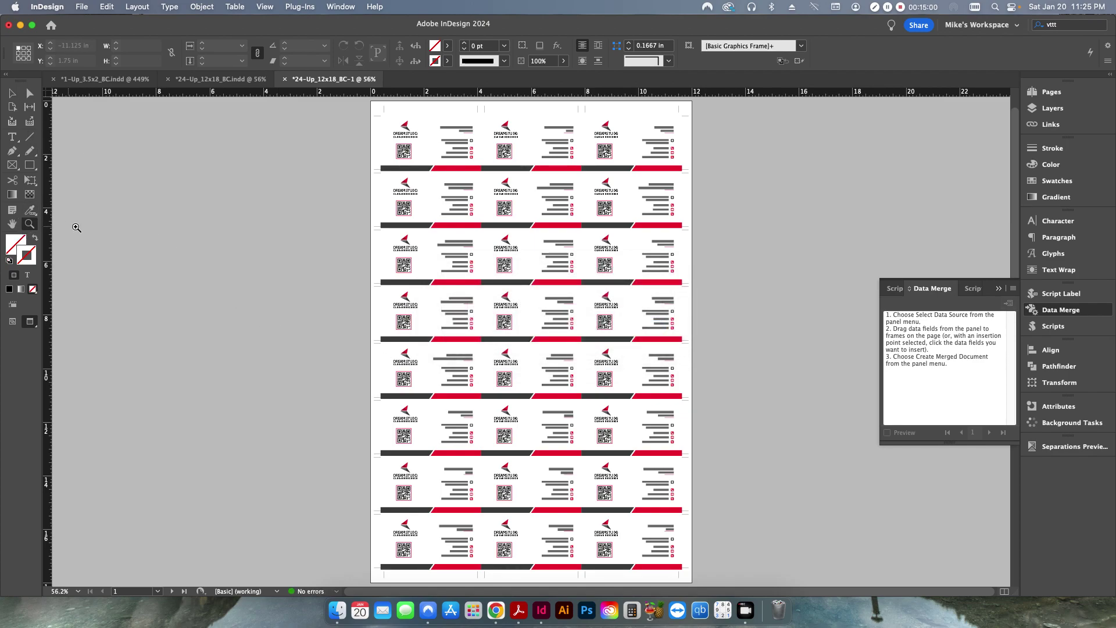
pyautogui.moveTo(371, 110); pyautogui.dragTo(746, 359)
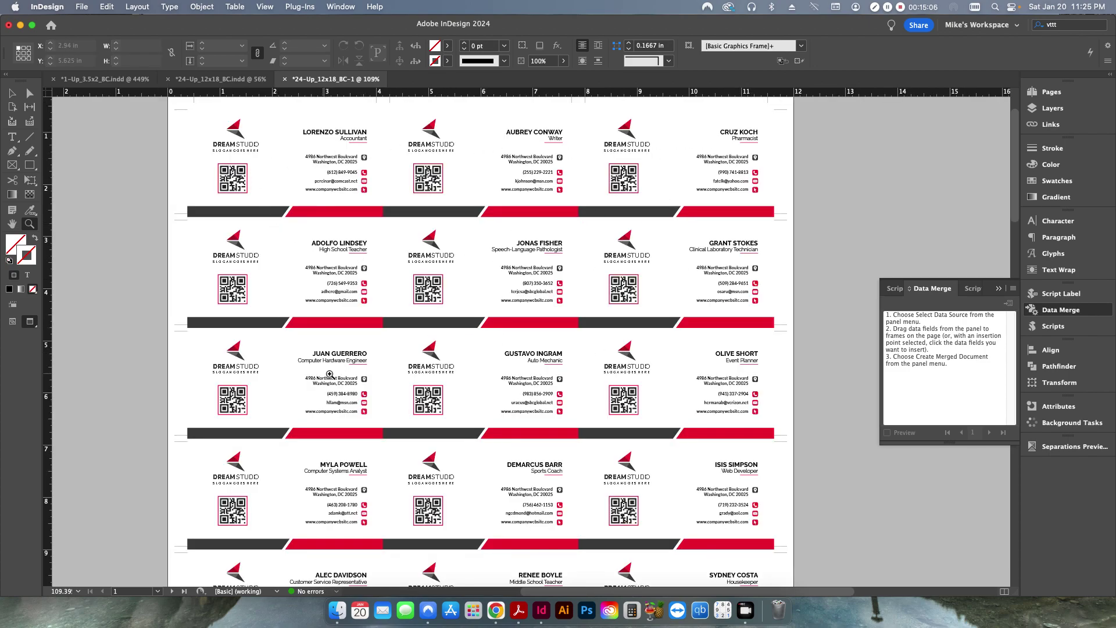
pyautogui.press('super+0')
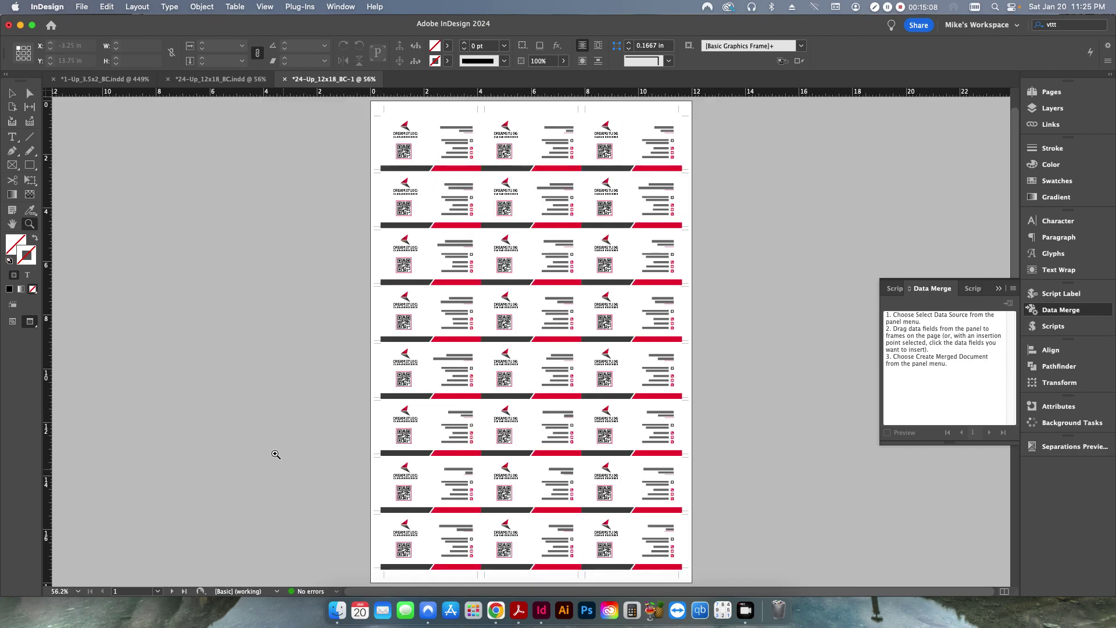
pyautogui.click(1047, 94)
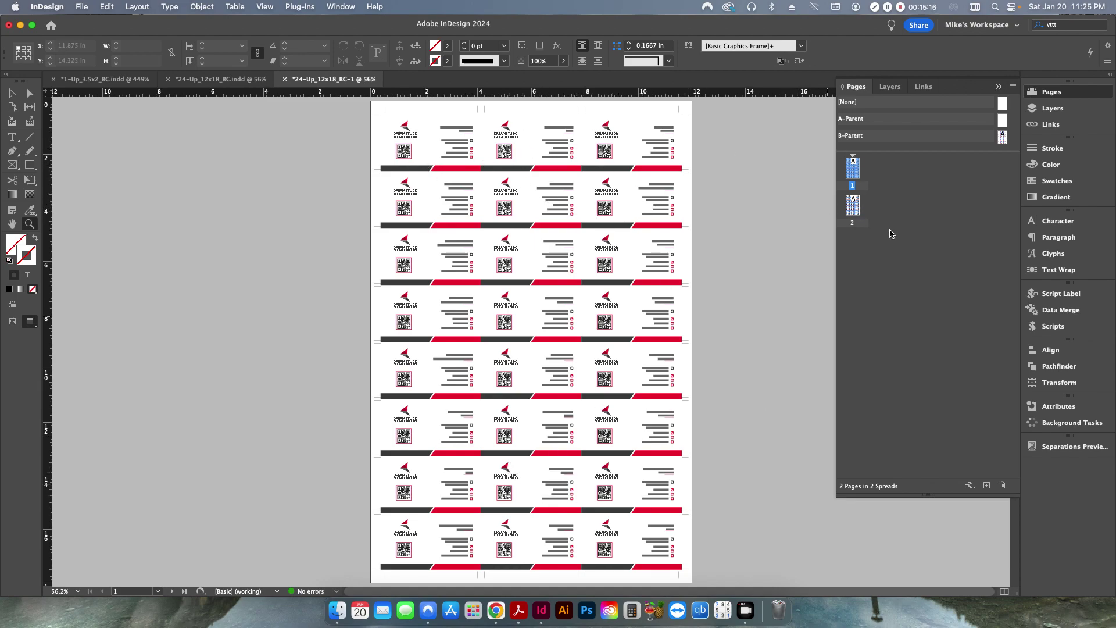
pyautogui.doubleClick(853, 206)
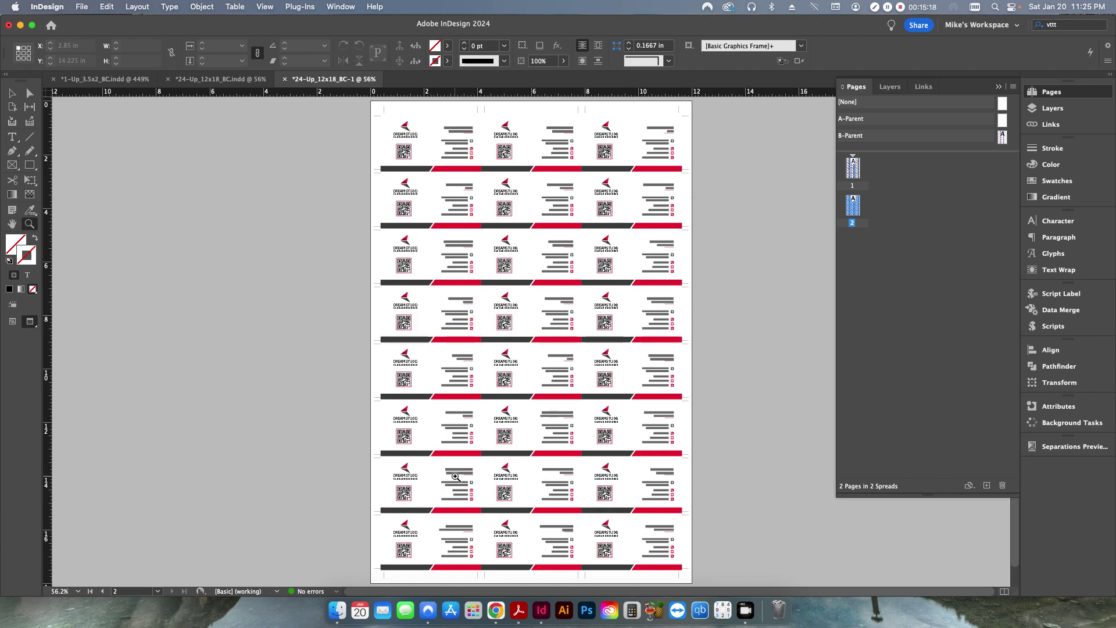
pyautogui.press('v')
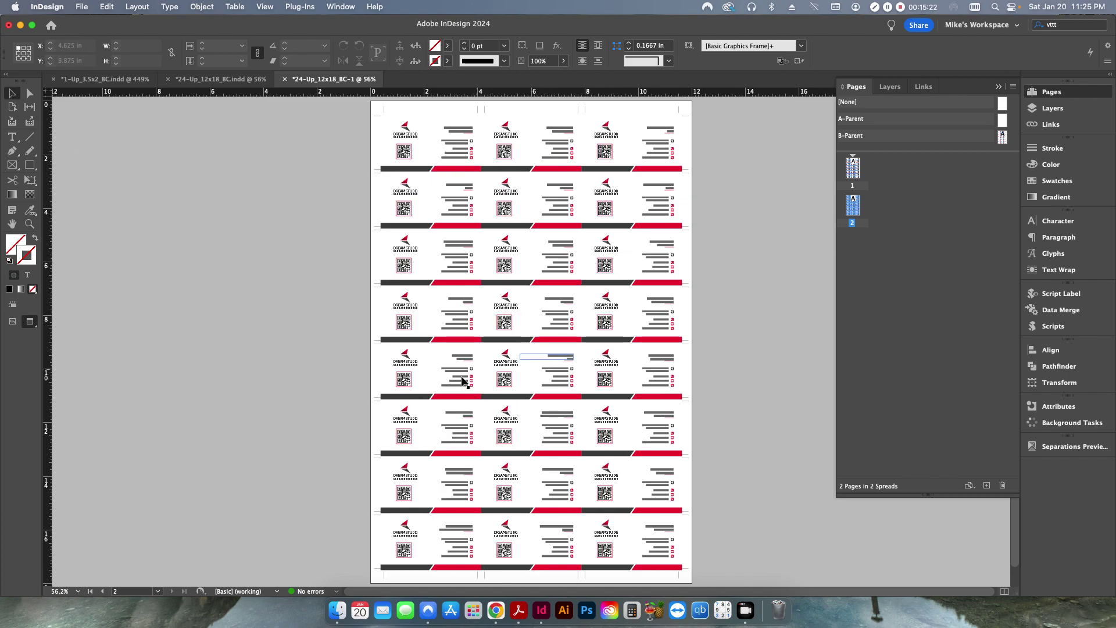
pyautogui.doubleClick(857, 176)
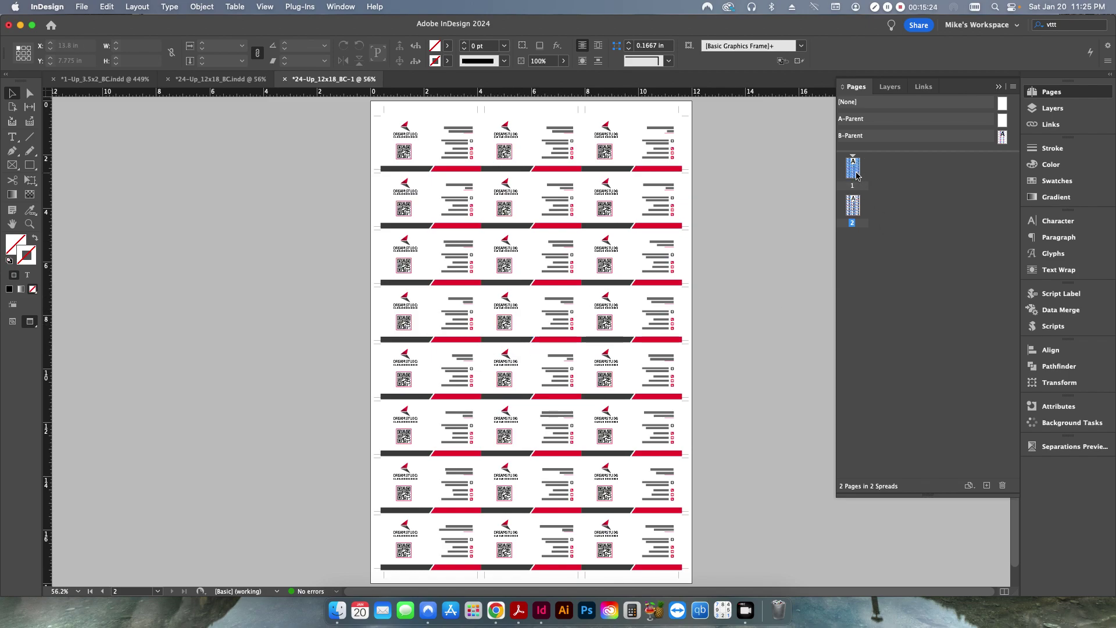
# Add a blank page after each merged sheet of card fronts and apply B-Parent to pages 2 and 4
pyautogui.click(988, 489)
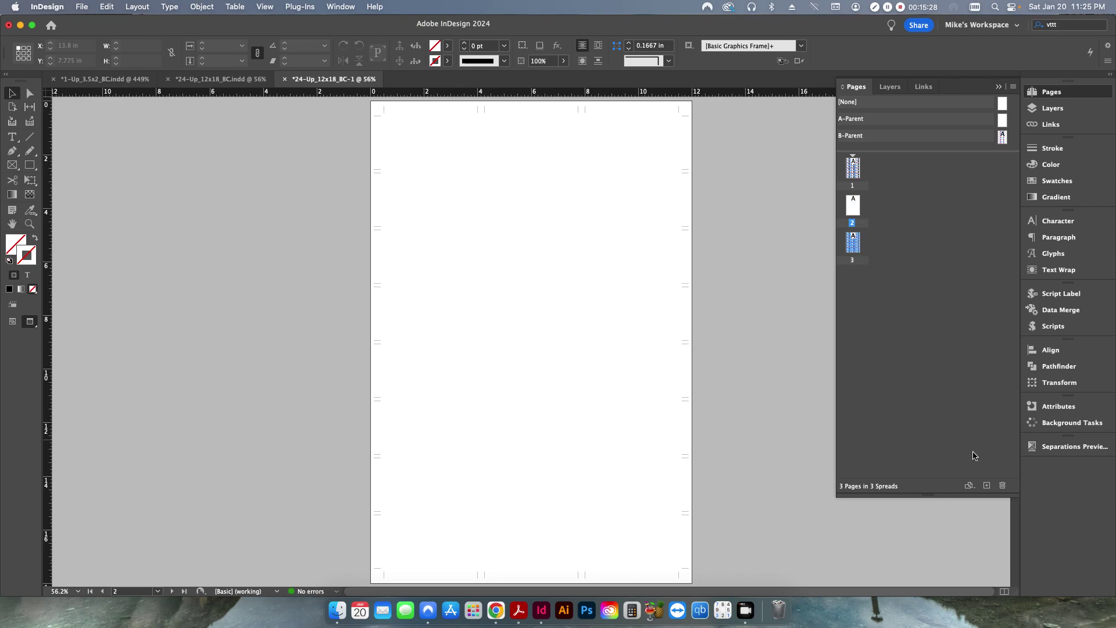
pyautogui.click(985, 486)
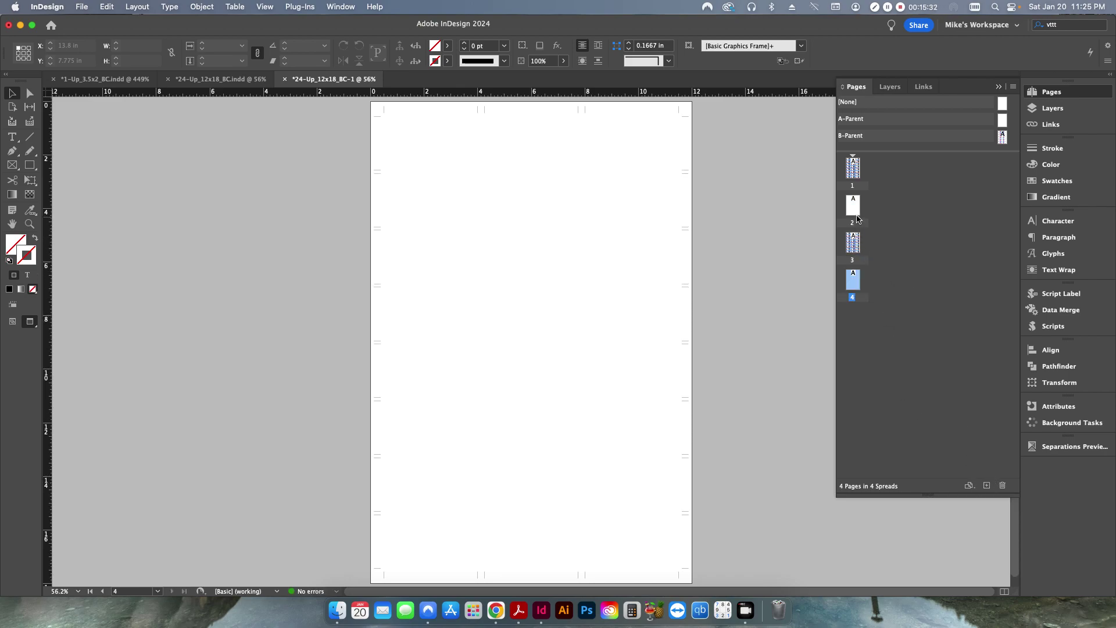
pyautogui.rightClick(853, 282)
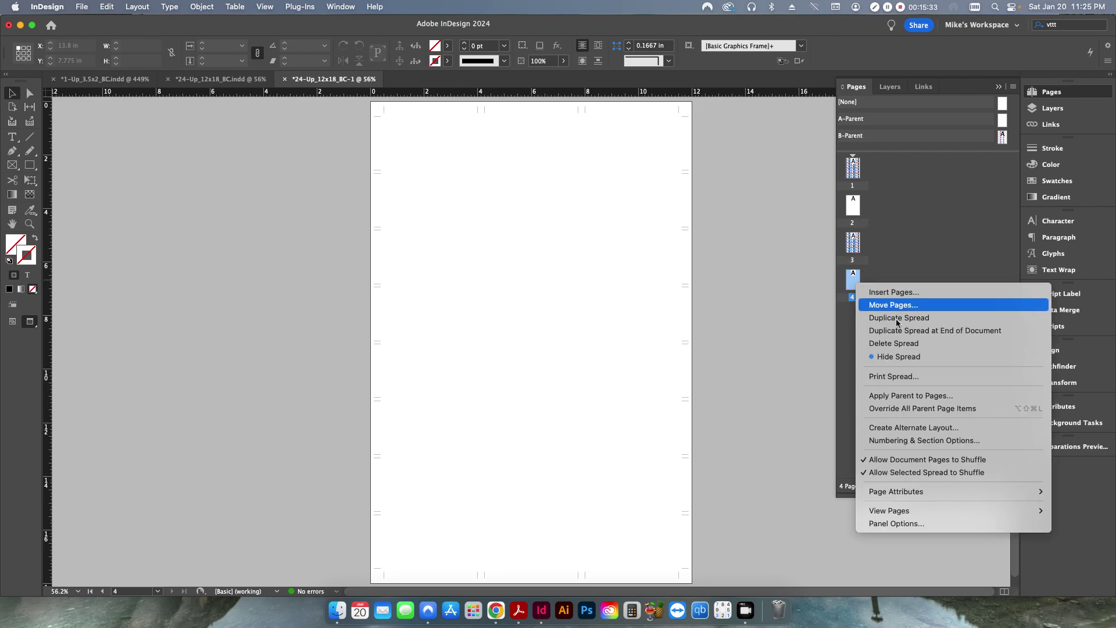
pyautogui.click(907, 396)
pyautogui.click(546, 311)
pyautogui.click(536, 347)
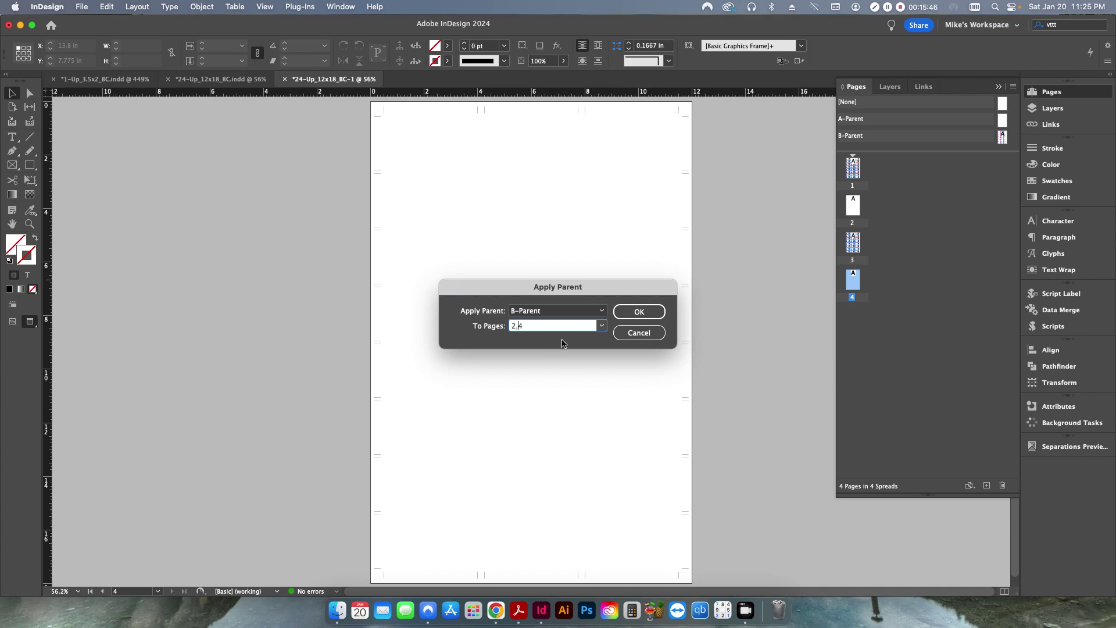
pyautogui.click(638, 312)
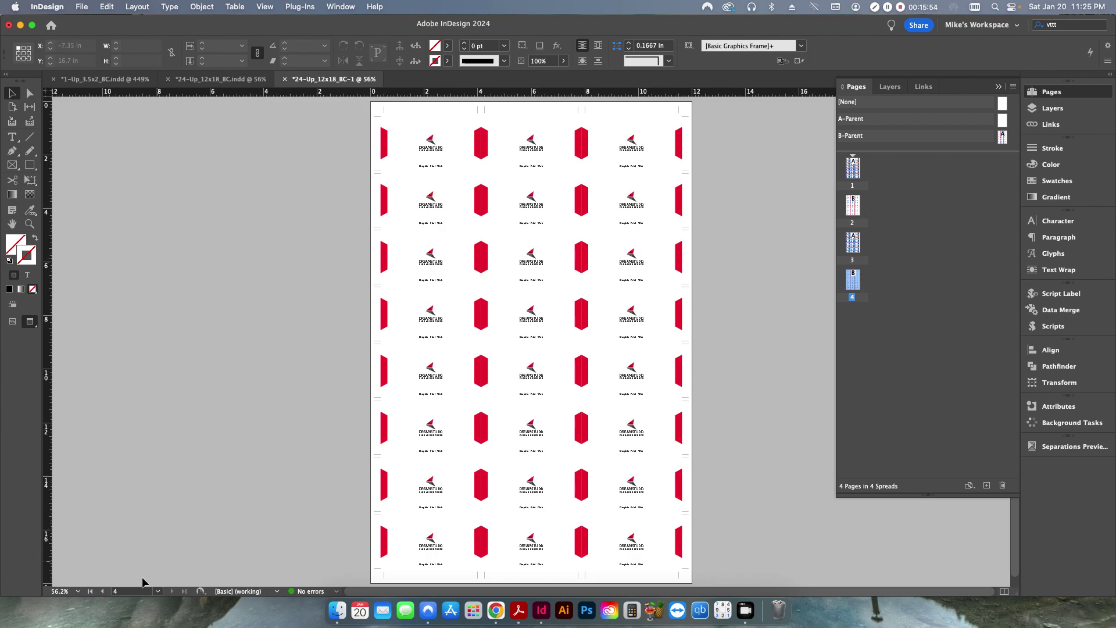
# Page through all four pages to check that fronts and backs alternate
pyautogui.click(102, 591)
pyautogui.click(102, 591)
pyautogui.click(100, 591)
pyautogui.click(172, 591)
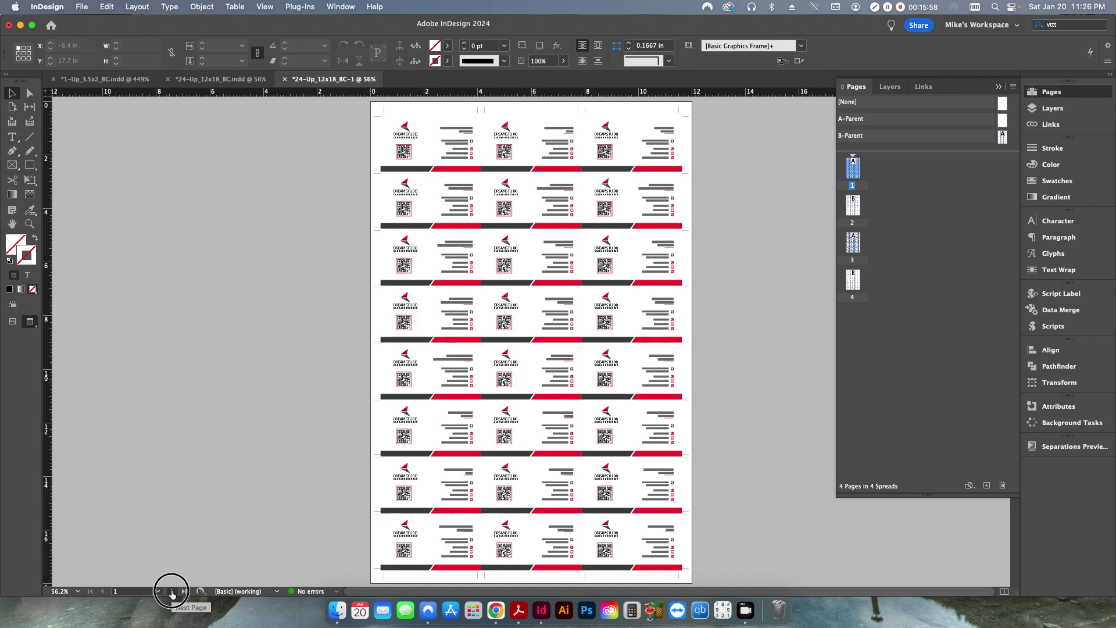
pyautogui.click(172, 591)
pyautogui.click(171, 591)
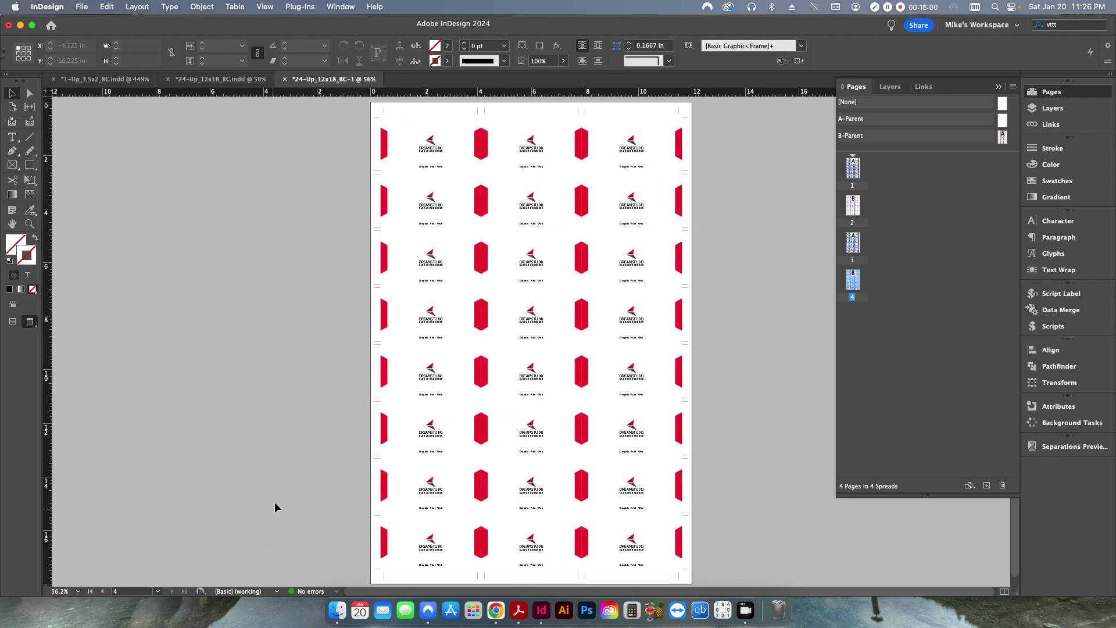
# Export the document as an Adobe PDF (Print) named 24-Up_12x18_BC-1_48Names and check its first sheet
pyautogui.press('super+e')
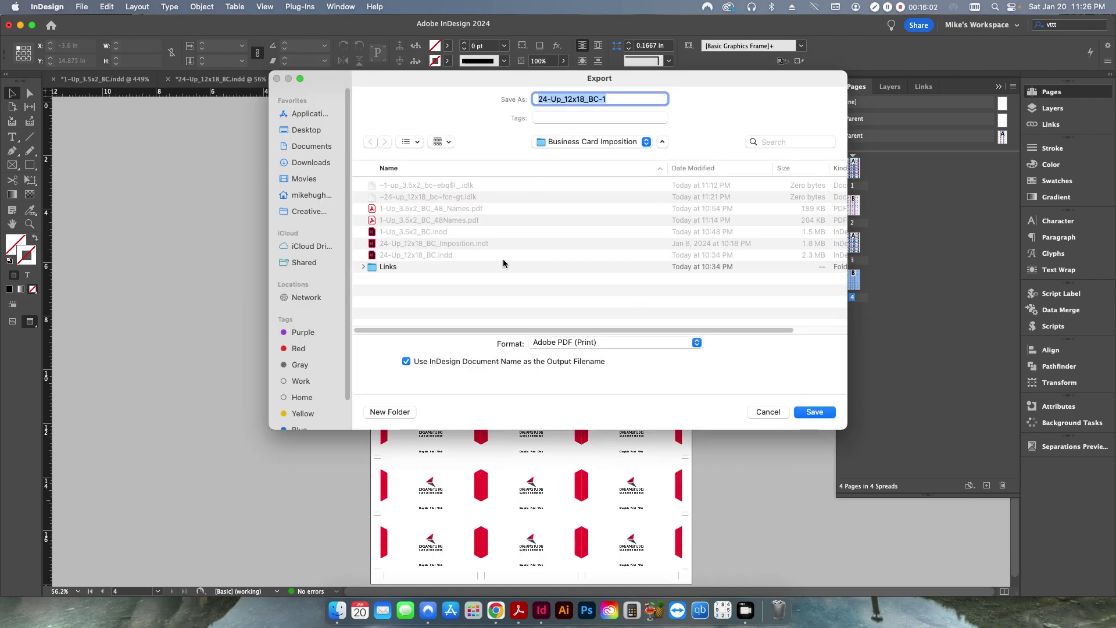
pyautogui.click(633, 97)
pyautogui.write('_')
pyautogui.write('48Names')
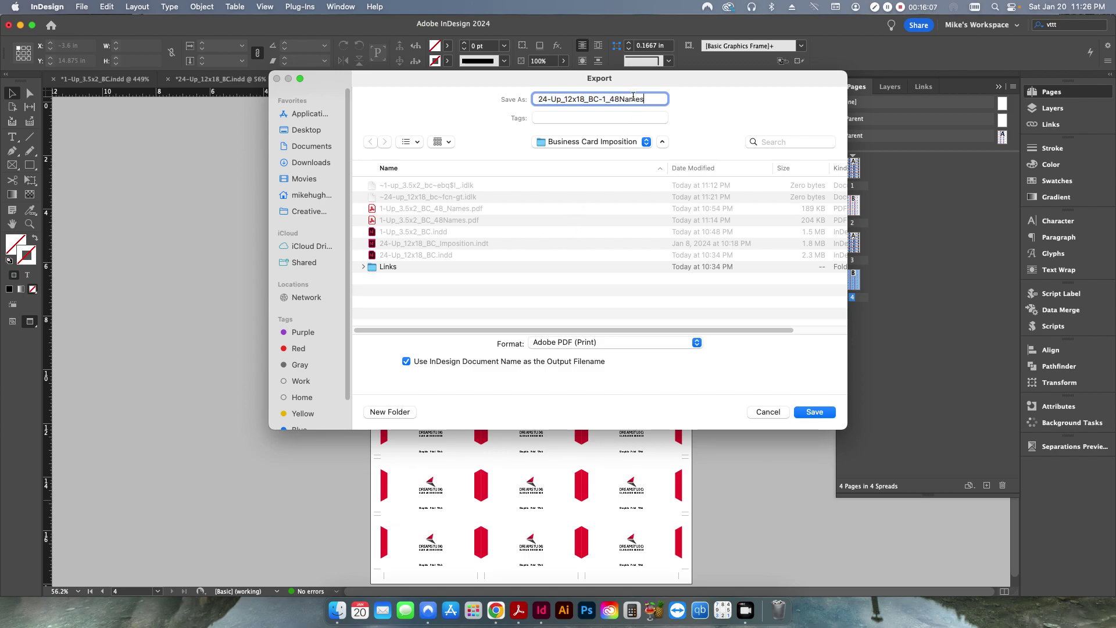
pyautogui.press('Return')
pyautogui.press('Return')
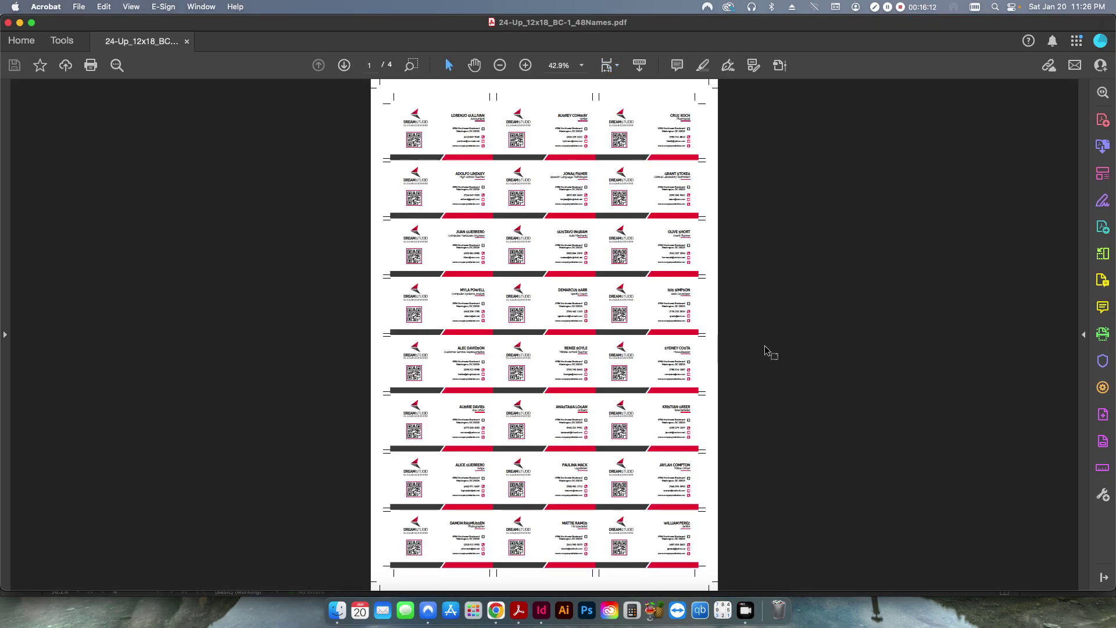
pyautogui.scroll(-1, 662, 345)
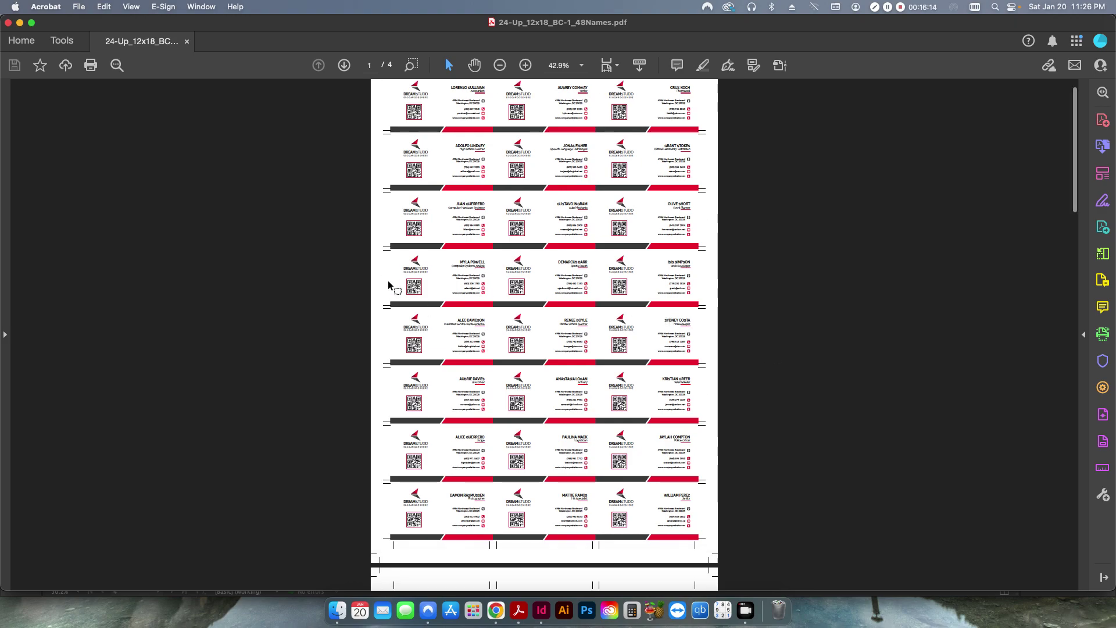
pyautogui.scroll(1, 568, 355)
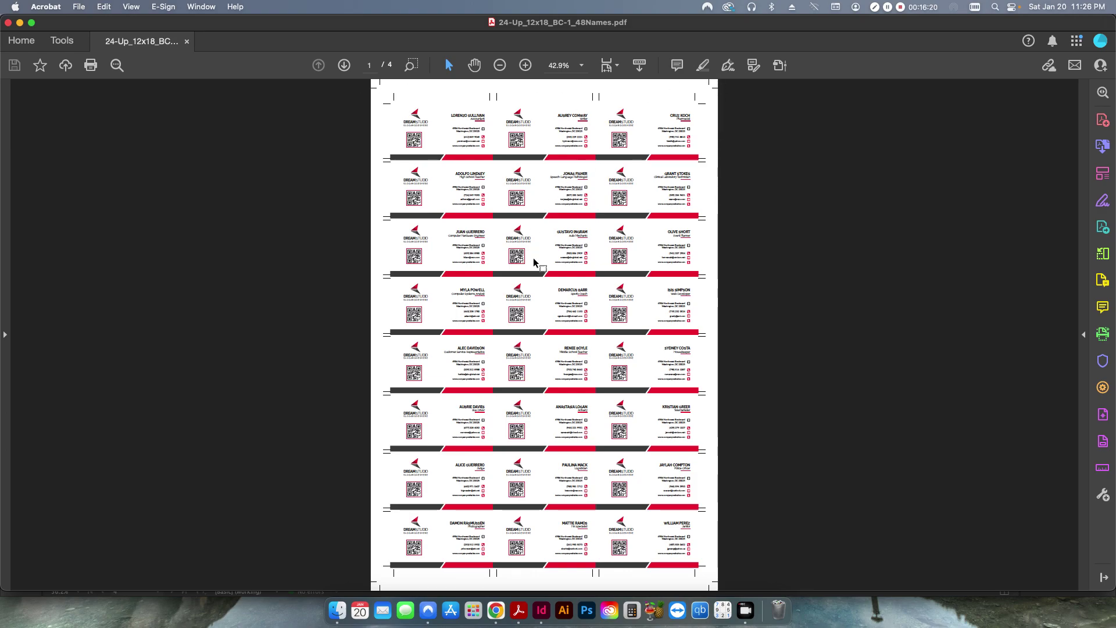
# Return to InDesign and re-export over 24-Up_12x18_BC-1_48Names.pdf with all printer's marks turned off
pyautogui.press('super+Tab')
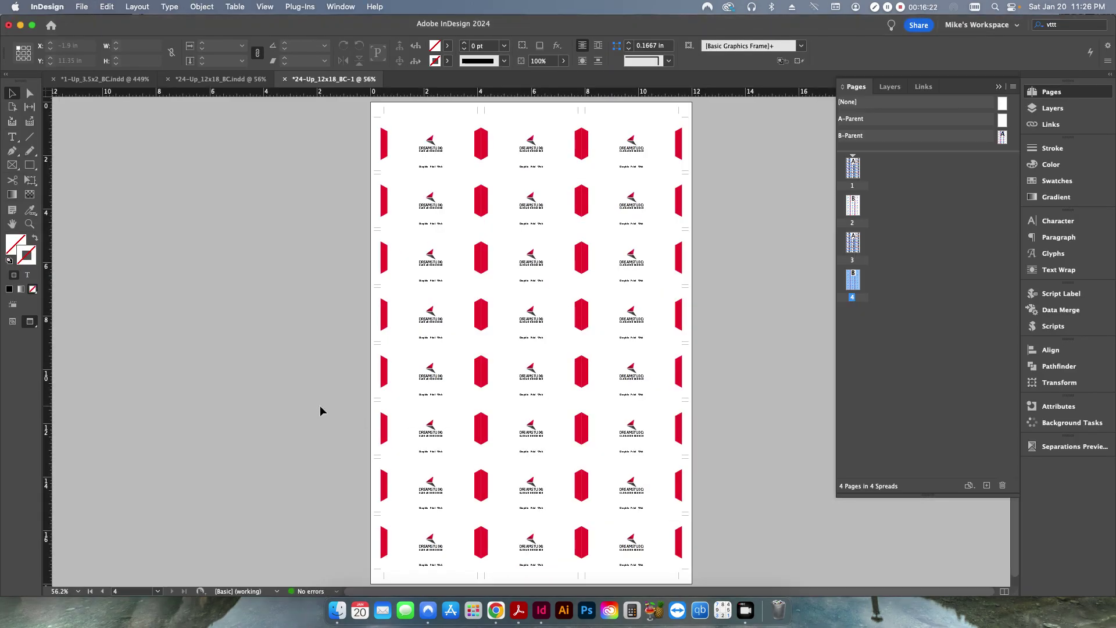
pyautogui.press('super+e')
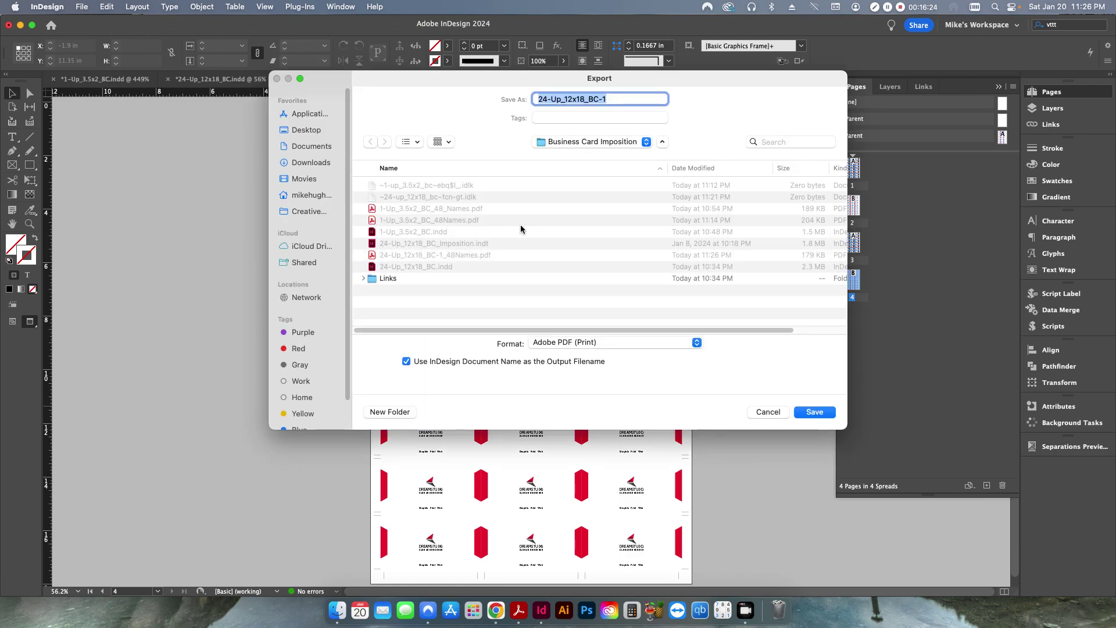
pyautogui.click(457, 256)
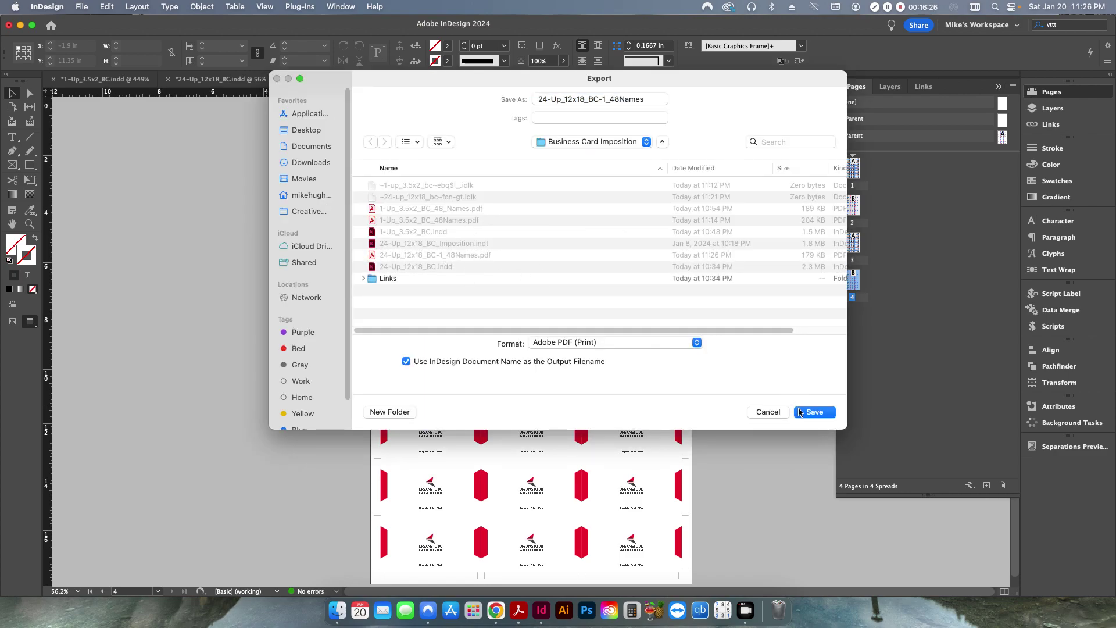
pyautogui.press('Return')
pyautogui.click(592, 318)
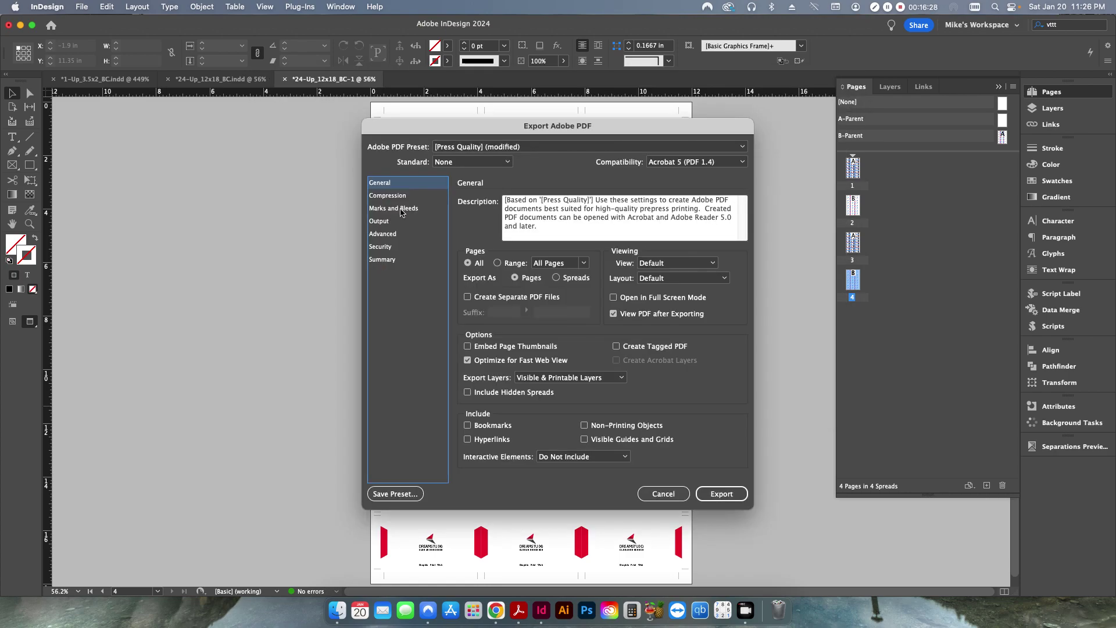
pyautogui.click(401, 208)
pyautogui.click(514, 215)
pyautogui.click(515, 216)
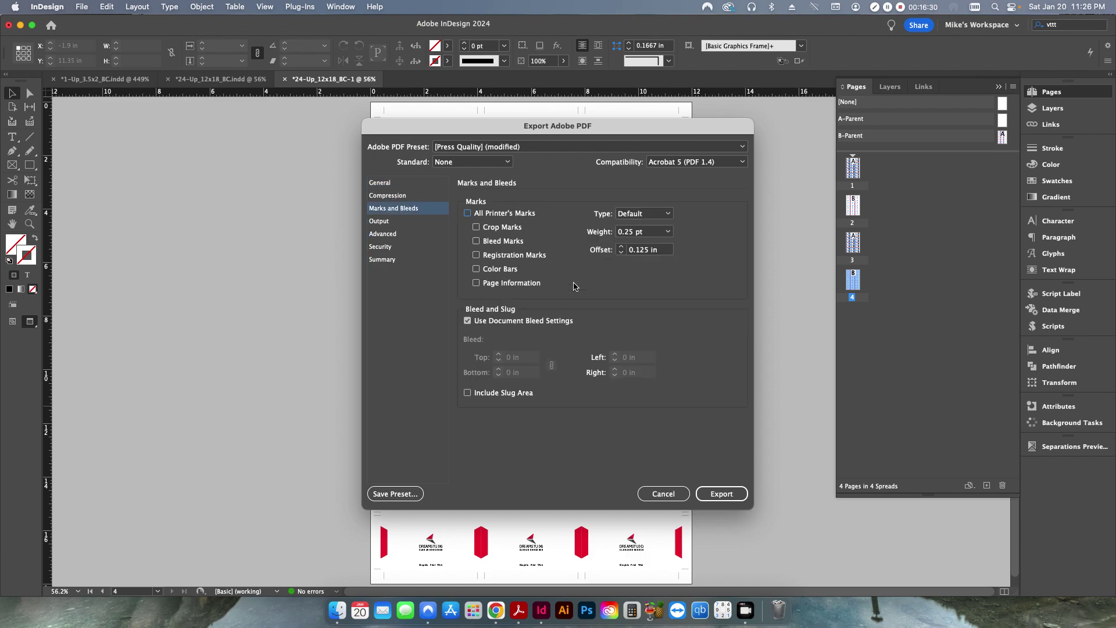
pyautogui.click(718, 493)
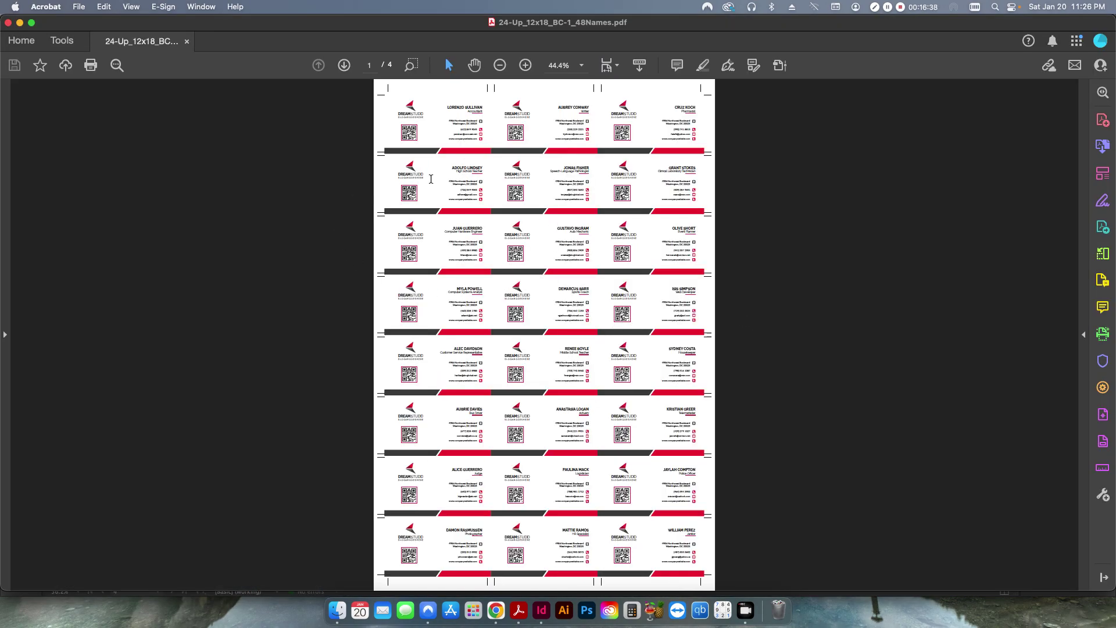
# Display the exported PDF in Two Page View and compare the card fronts with their backs on both sheets
pyautogui.click(131, 7)
pyautogui.moveTo(156, 59)
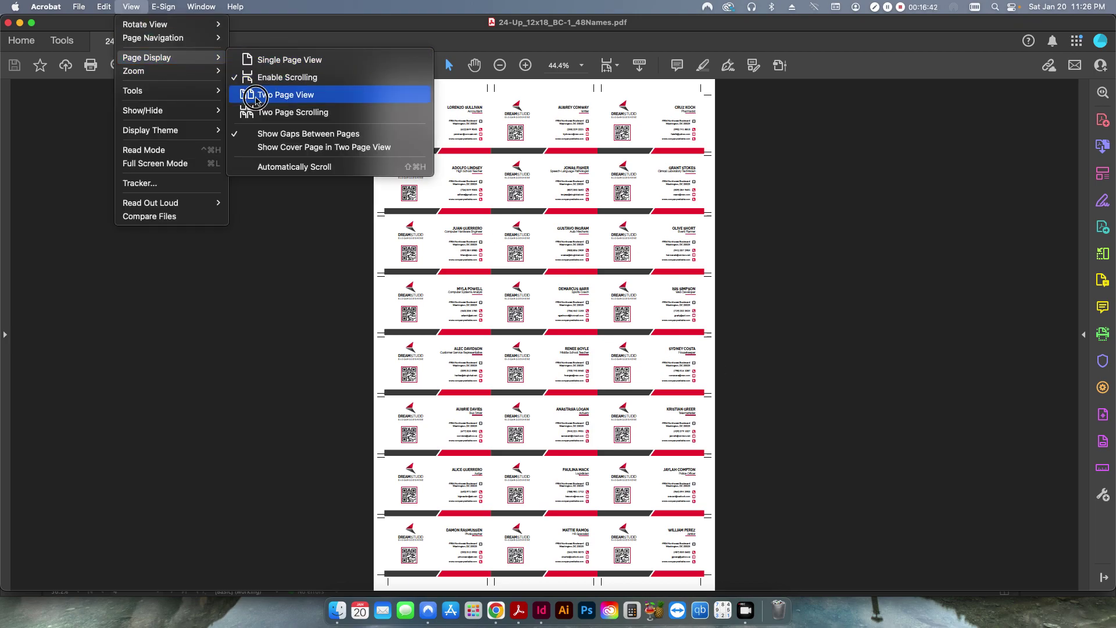
pyautogui.click(256, 92)
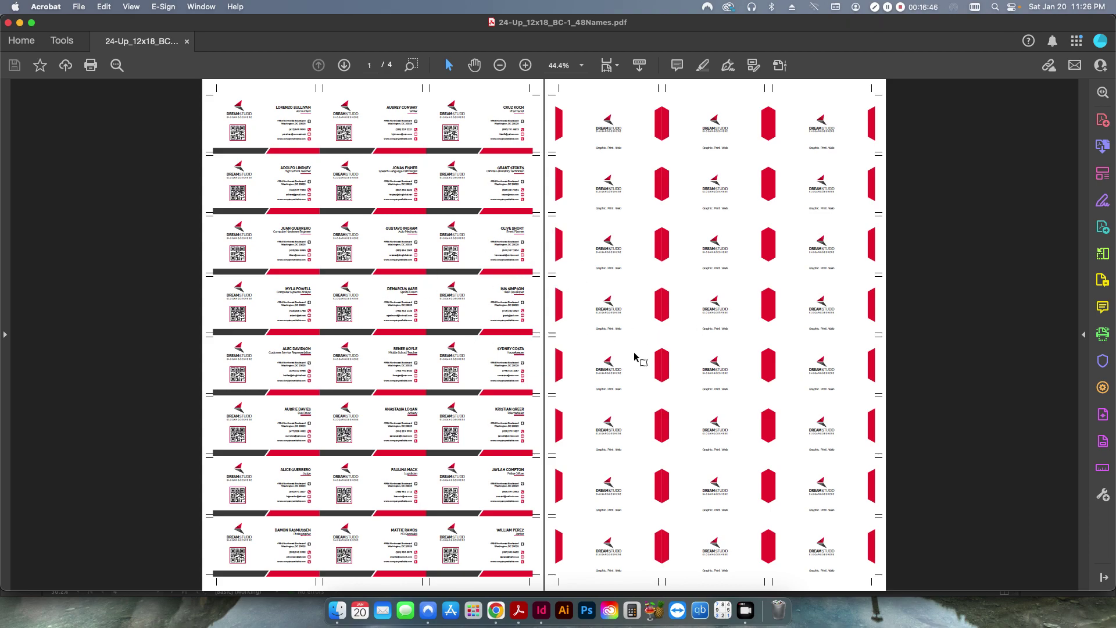
pyautogui.scroll(-2, 635, 357)
pyautogui.scroll(1, 635, 356)
pyautogui.scroll(-1, 581, 353)
pyautogui.scroll(2, 581, 353)
# Switch to Finder, preview 48 names.csv in the Links folder to review the merge records, and close the preview
pyautogui.press('super+h')
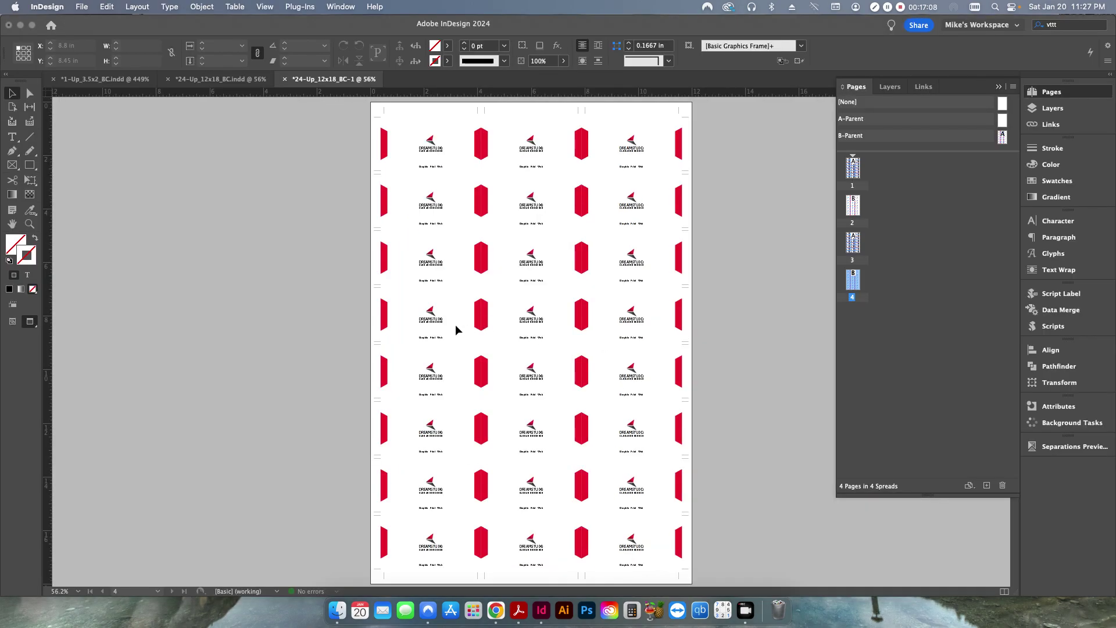
pyautogui.press('super+h')
pyautogui.click(220, 261)
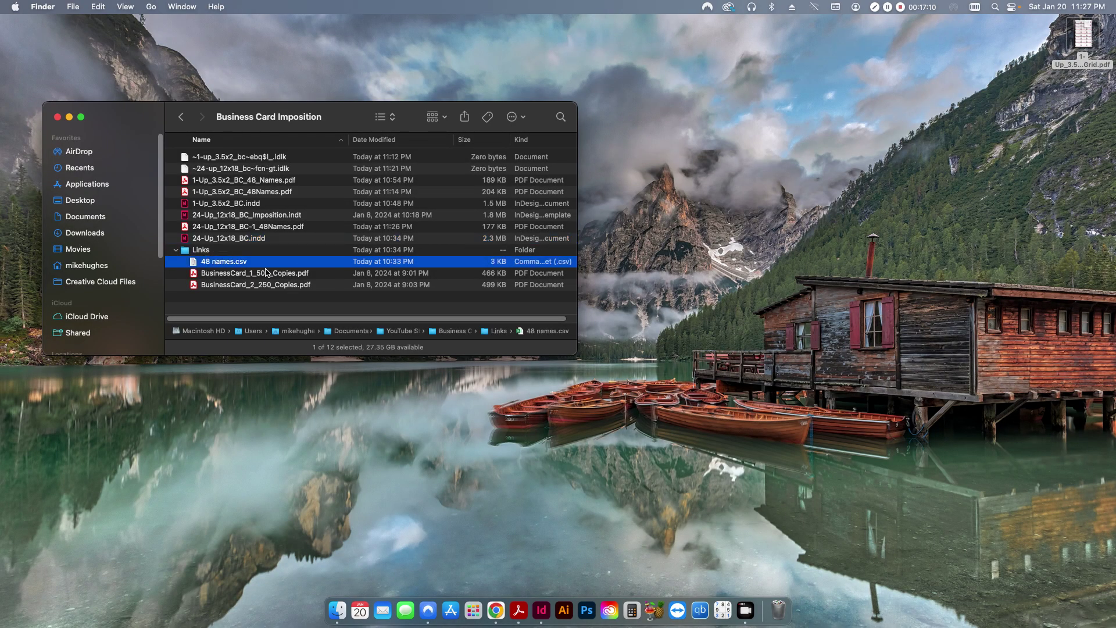
pyautogui.press('space')
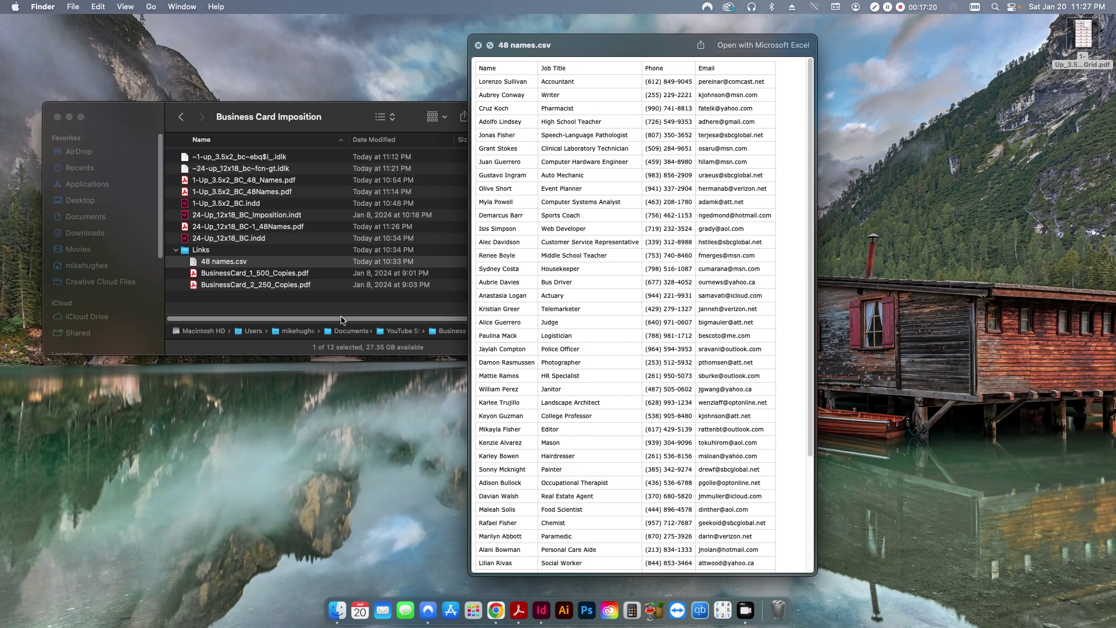
pyautogui.click(259, 304)
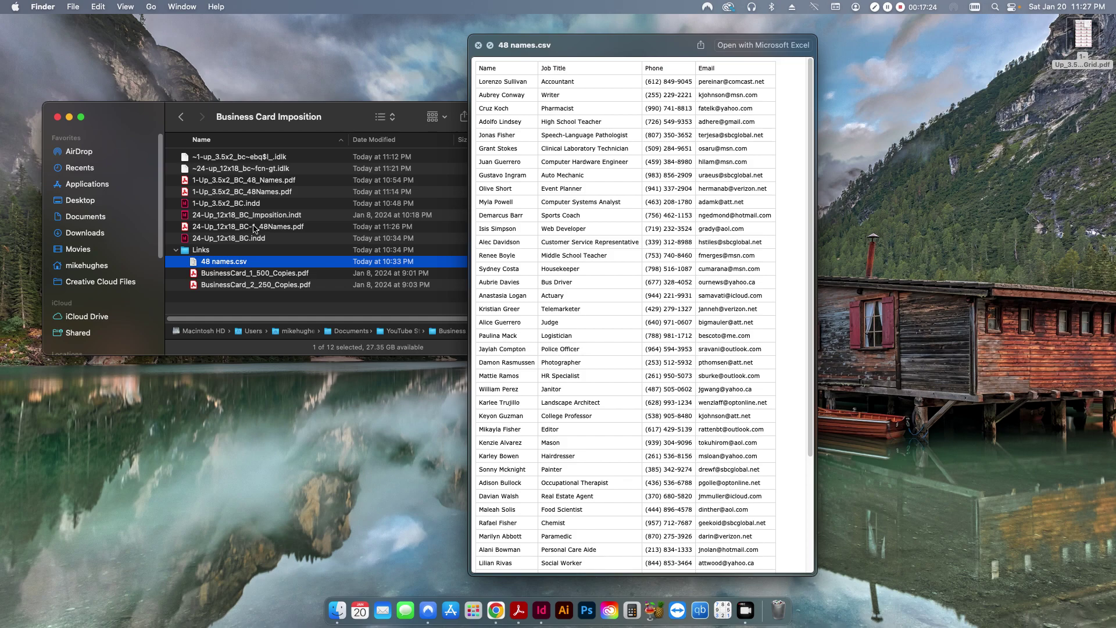
pyautogui.click(276, 305)
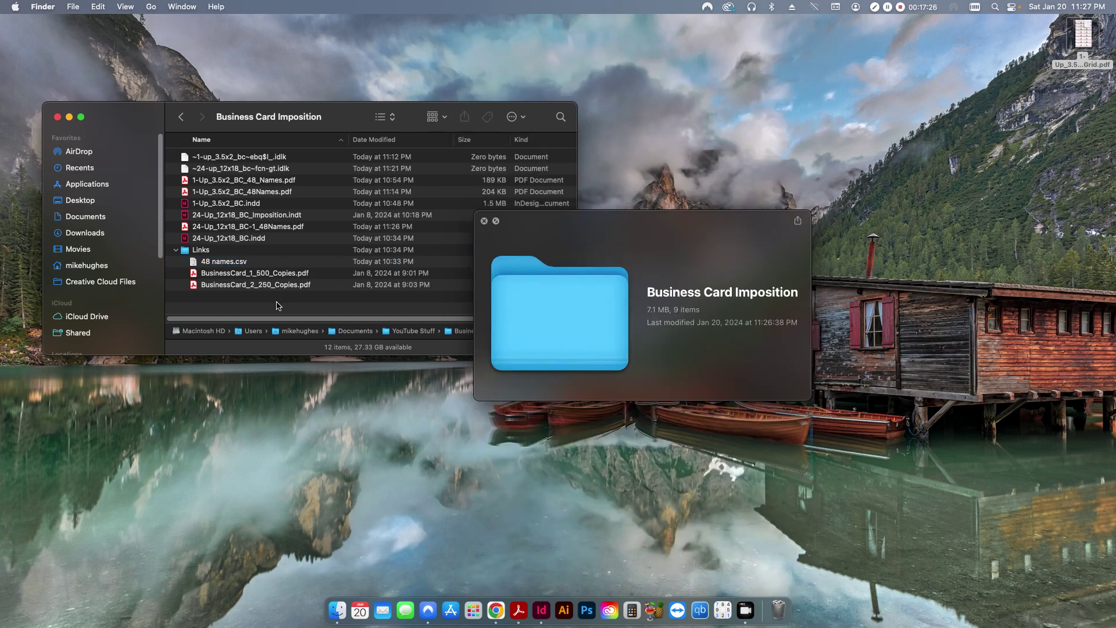
pyautogui.click(483, 222)
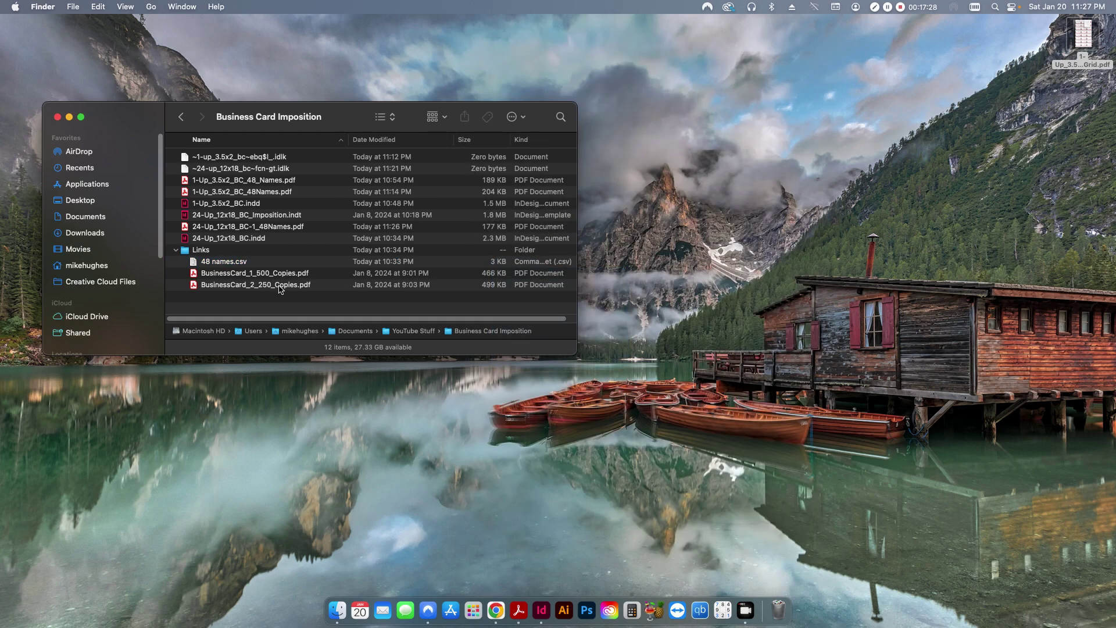